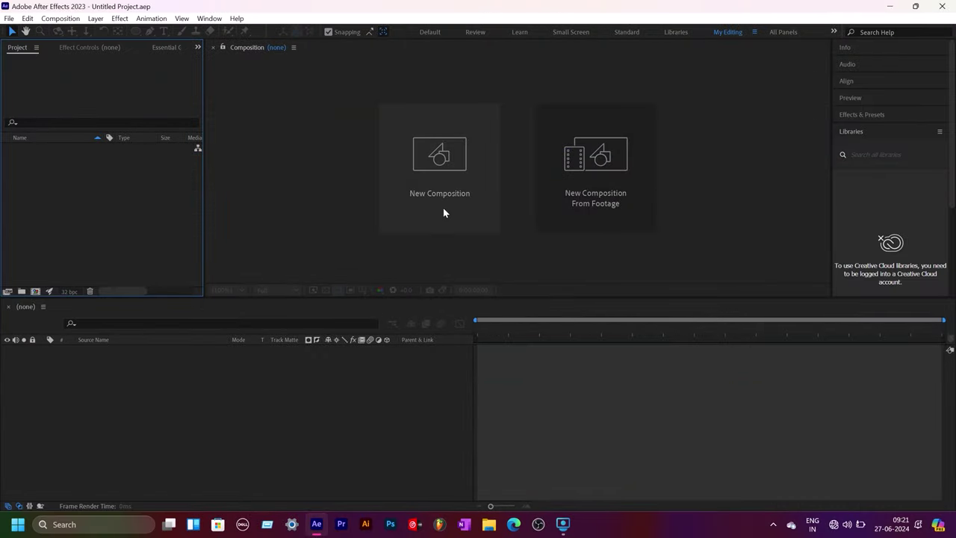
Create the 3840x2160, 20-second Galaxy composition and add a full-frame White Solid 1 layer
left_click(442, 206)
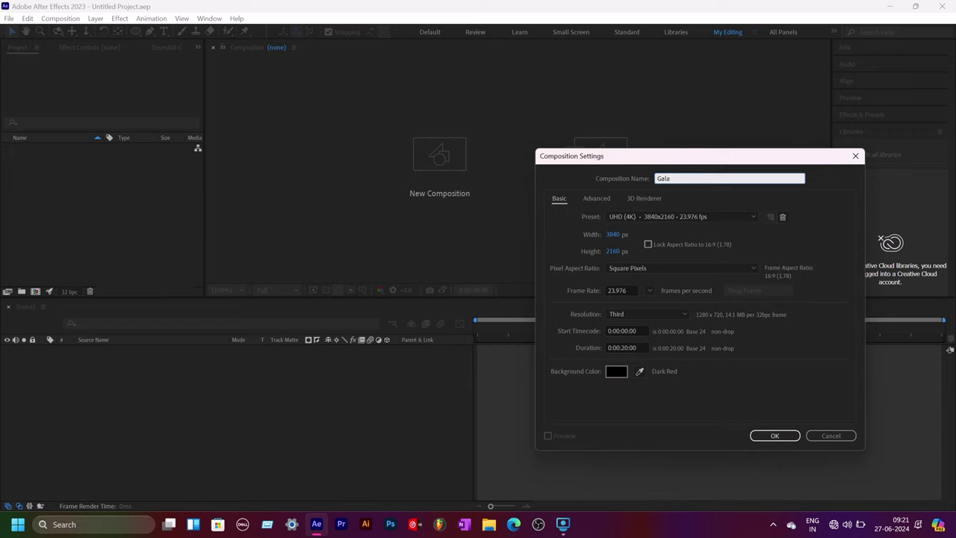
left_click(792, 437)
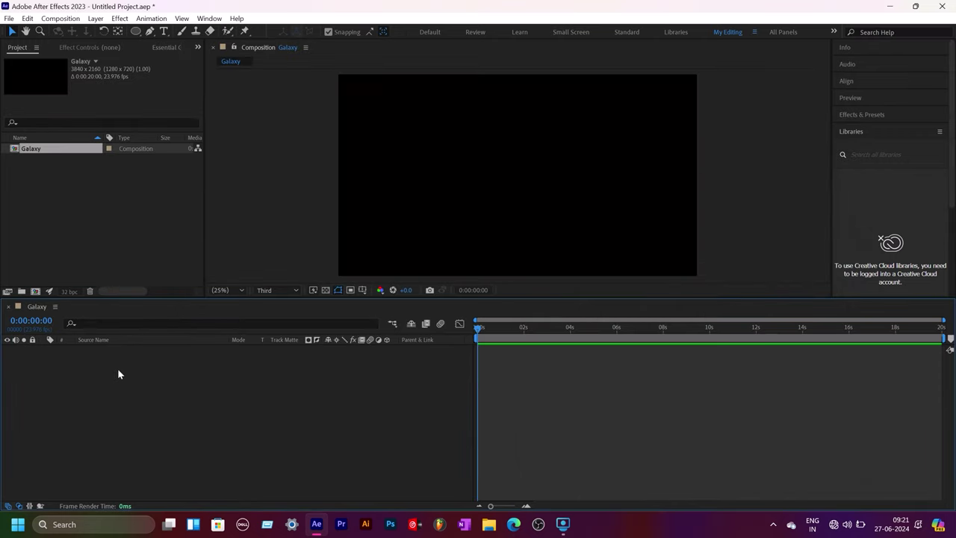
right_click(118, 369)
mouse_move(157, 228)
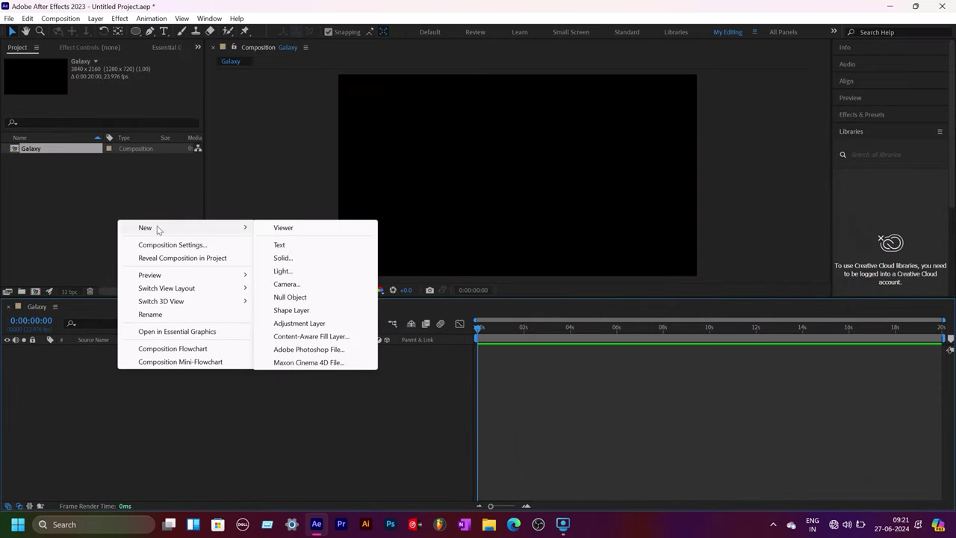
left_click(282, 259)
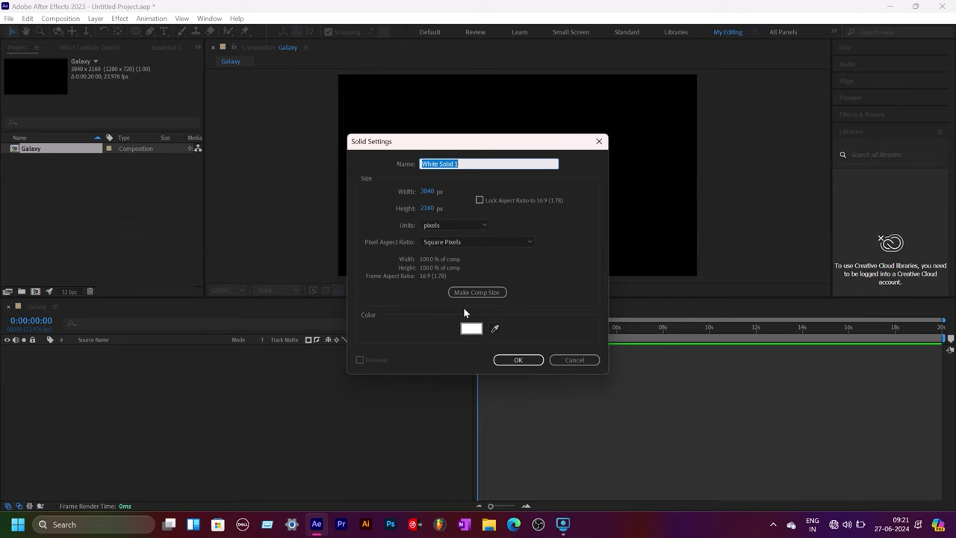
left_click(518, 361)
left_click(159, 360)
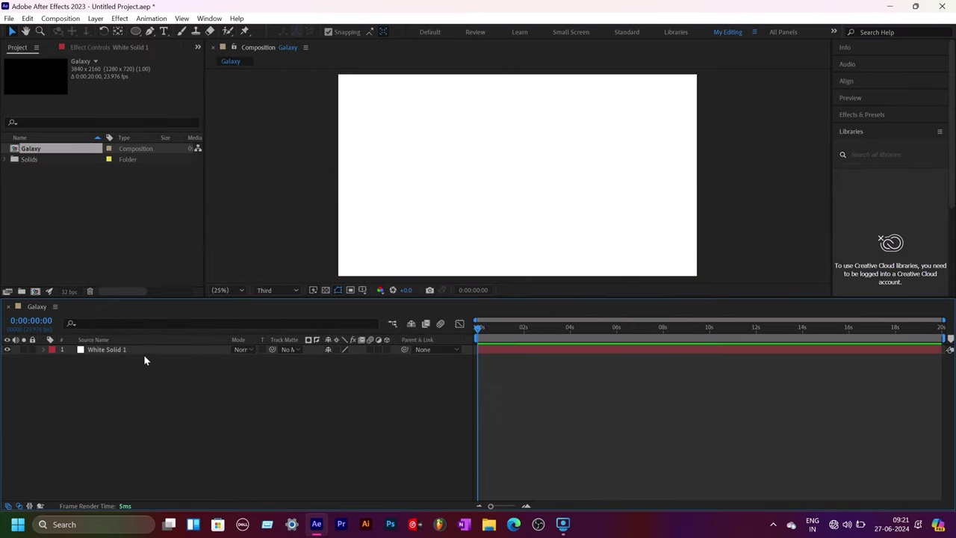
left_click(141, 349)
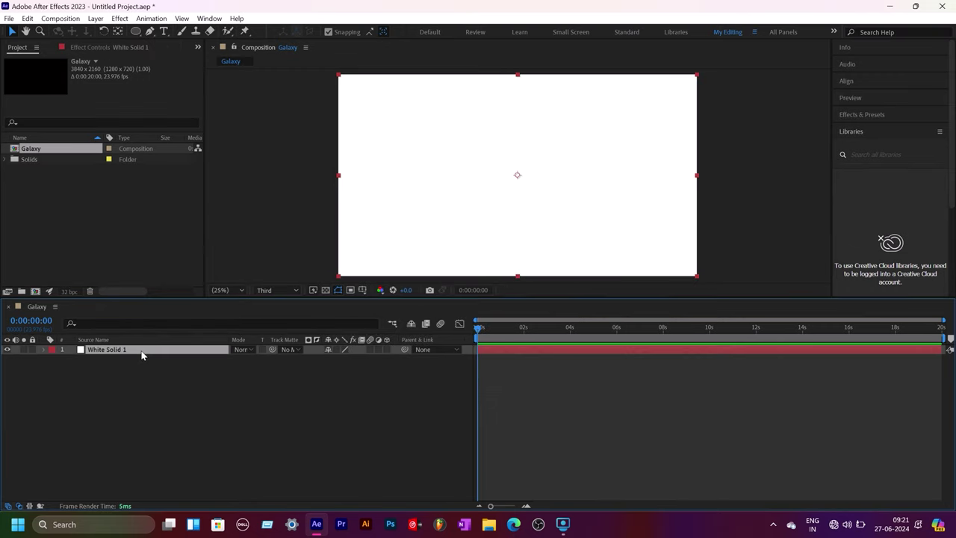
Apply Turbulent Noise to the white solid with the Dynamic fractal type
key("ctrl+space")
type("n")
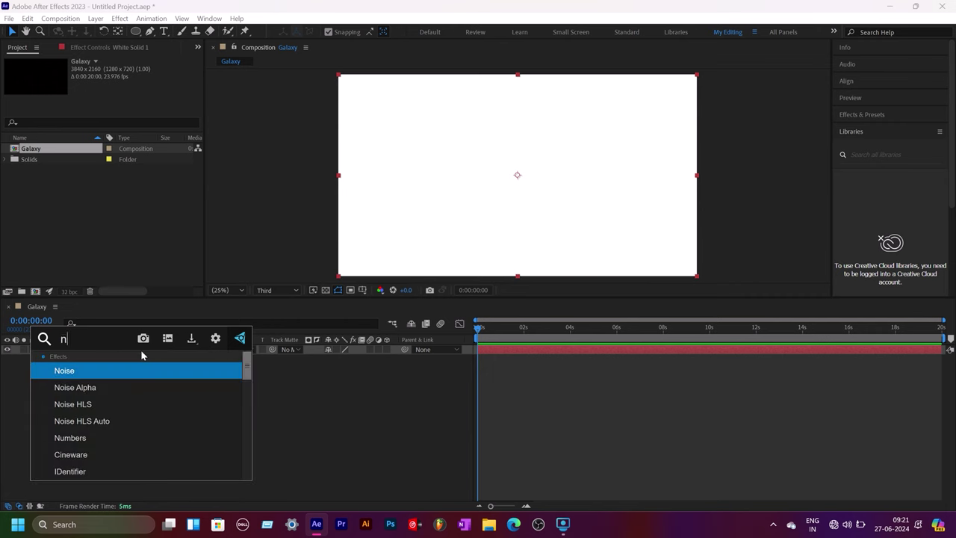
type("oi")
left_click(107, 456)
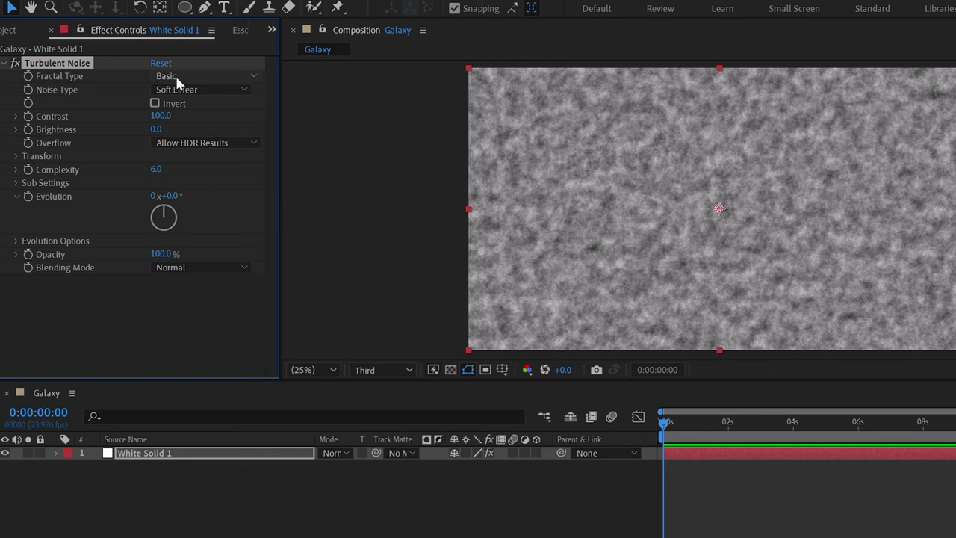
left_click(177, 78)
left_click(212, 178)
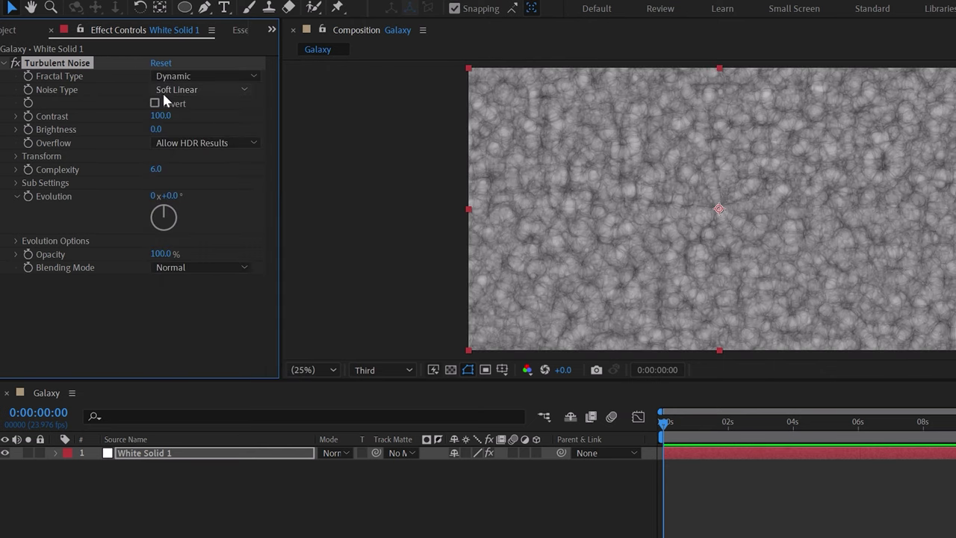
Set noise Contrast 500, Brightness -40, inverted, and Complexity 12
left_click(160, 116)
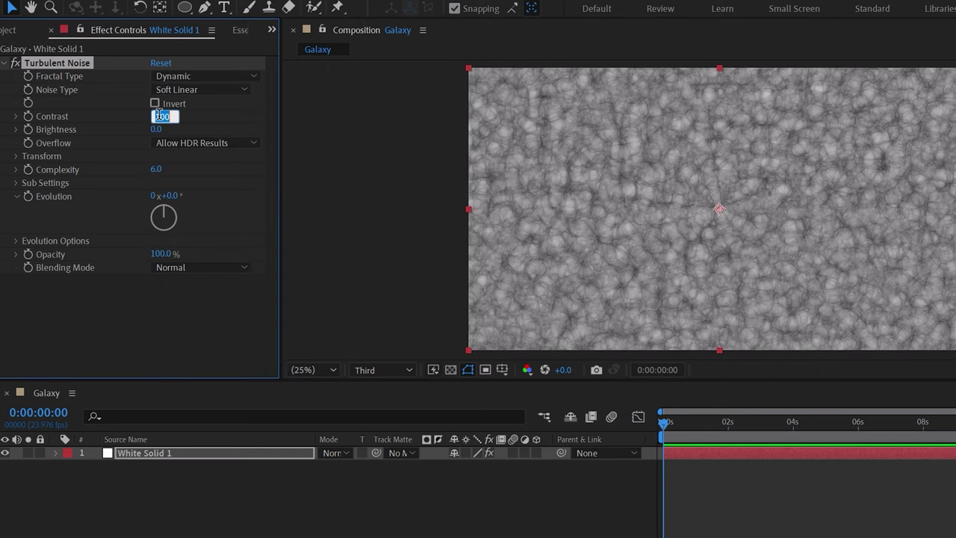
type("50")
left_click(156, 130)
type("-40")
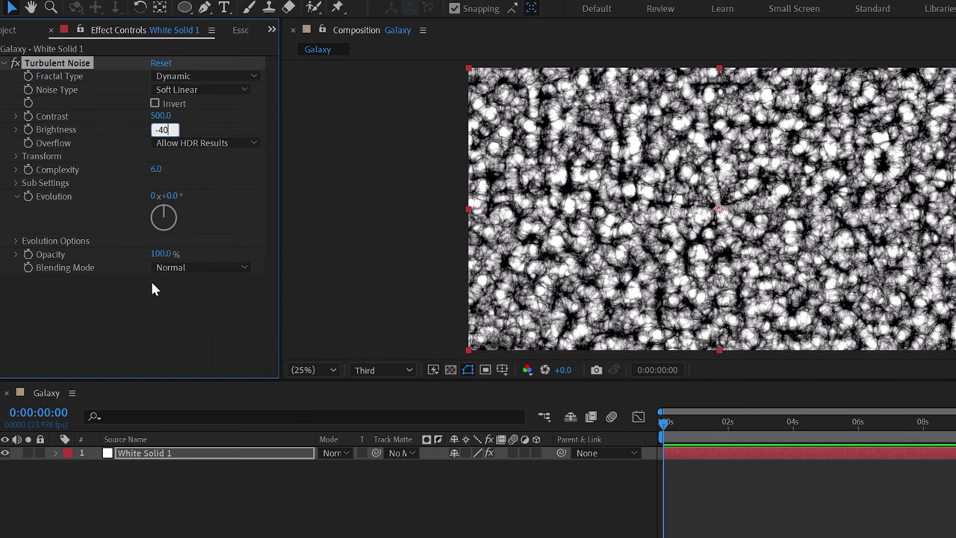
left_click(163, 309)
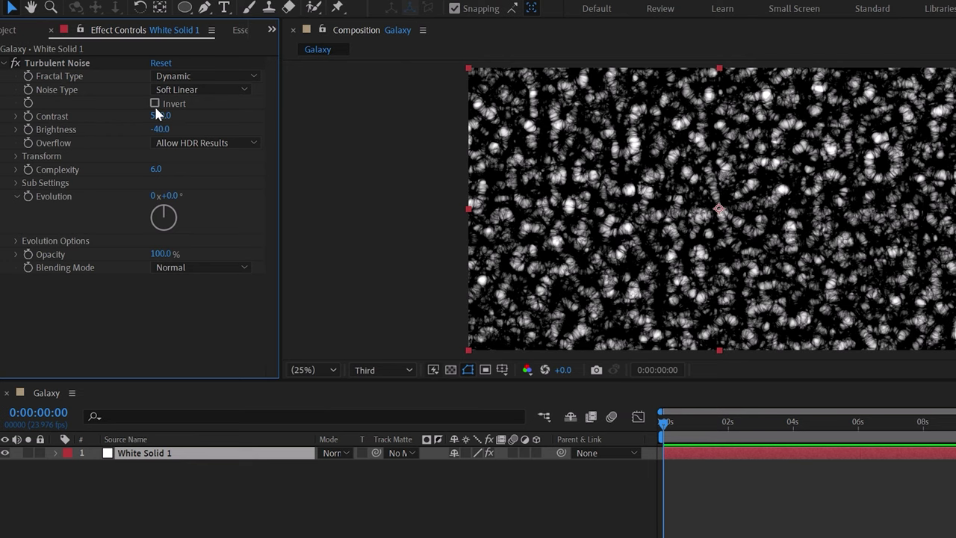
left_click(155, 103)
left_click(157, 169)
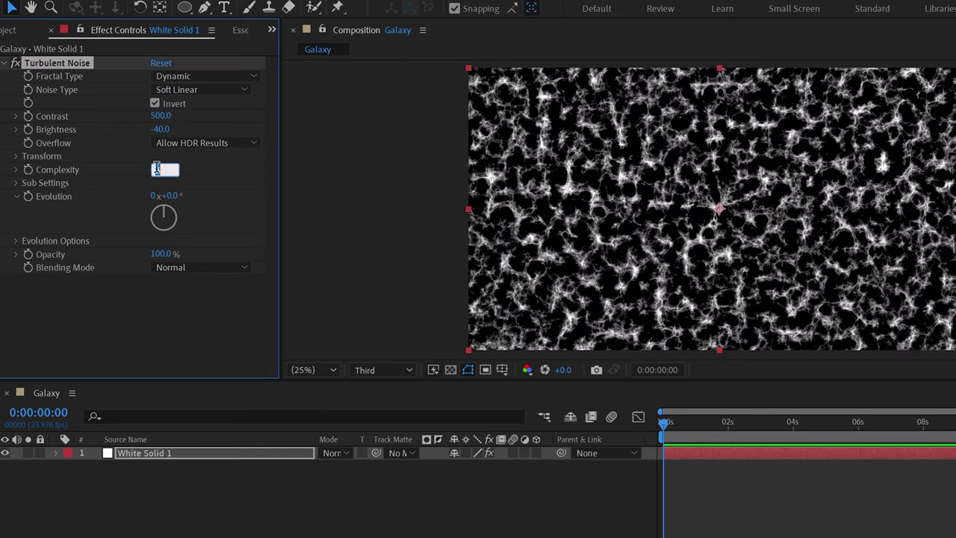
type("12")
Scale the noise non-uniformly to 800x500, rotate it 47°, and duplicate the layer
left_click(15, 156)
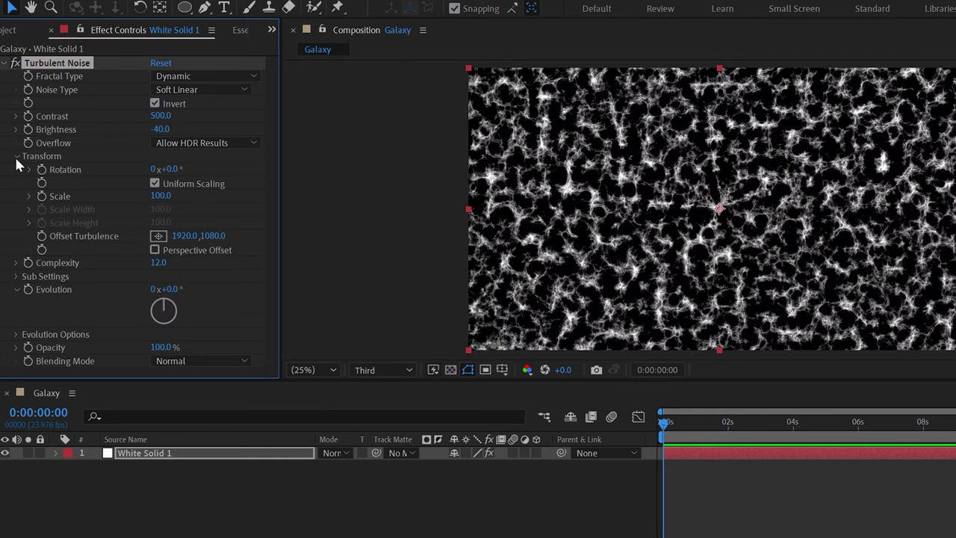
left_click(155, 184)
left_click(160, 209)
type("800")
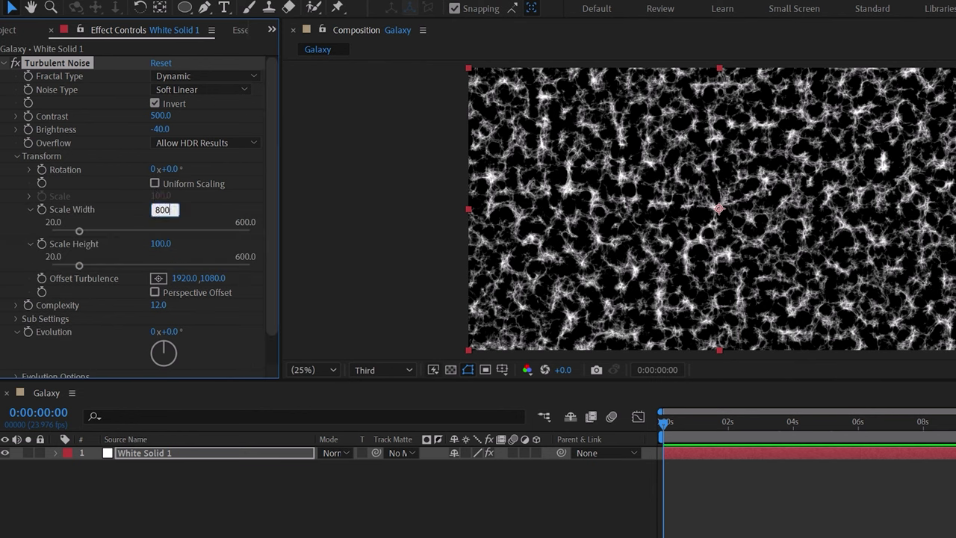
left_click(160, 244)
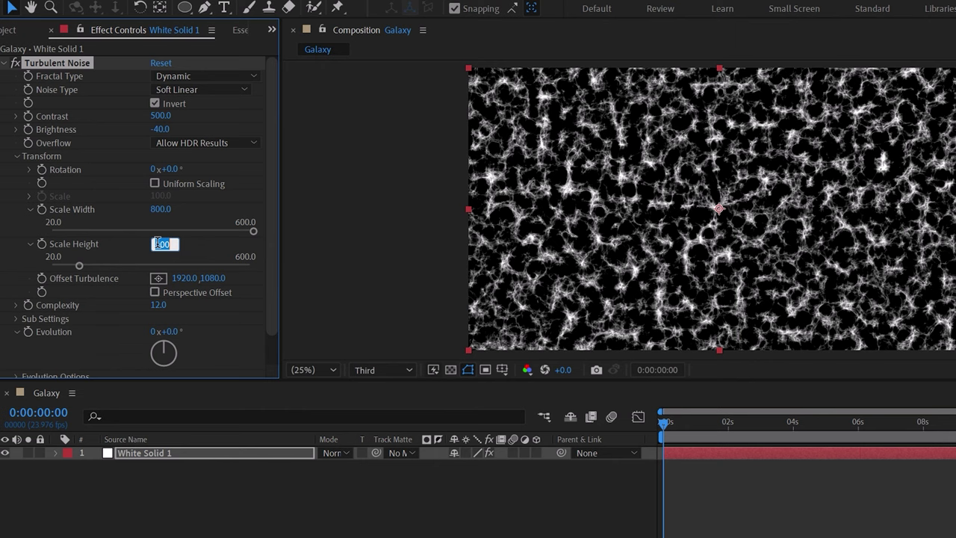
type("5")
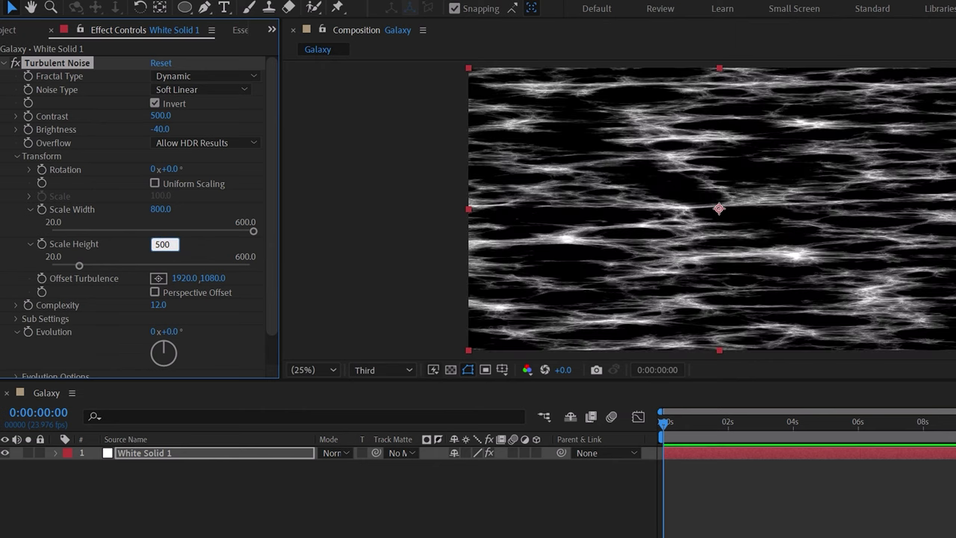
left_click(1, 241)
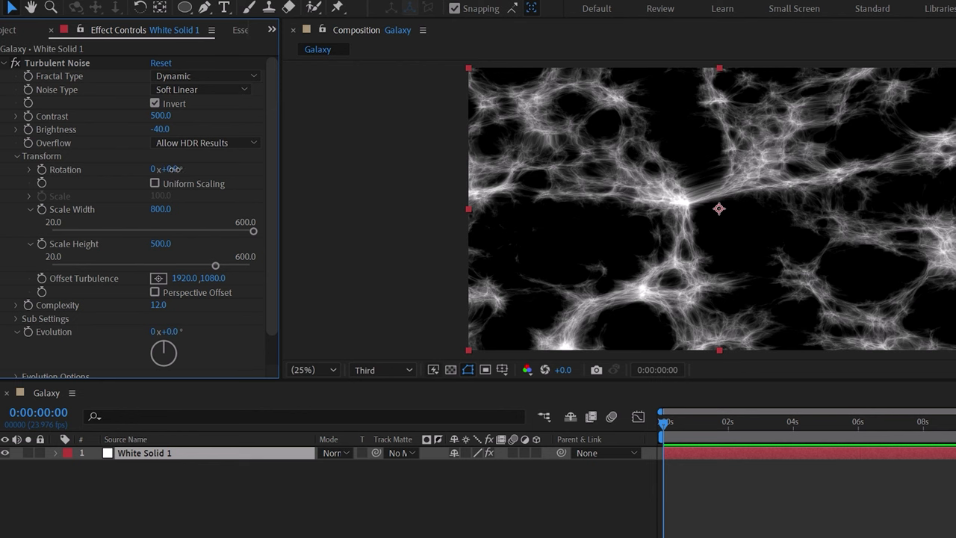
left_click_drag(173, 170, 209, 170)
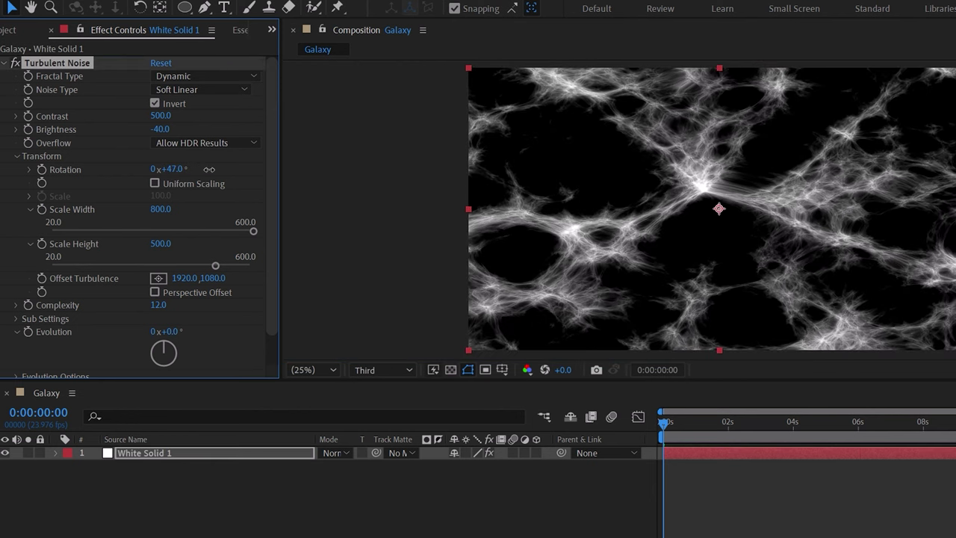
key("ctrl+d")
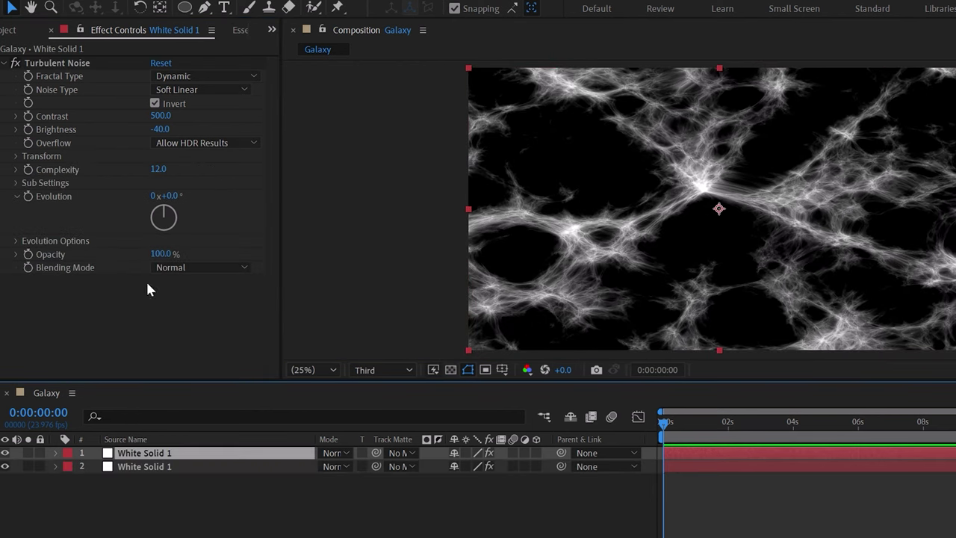
Set the copy's Complexity to 10 and blend layer 1 in Screen mode
left_click(158, 169)
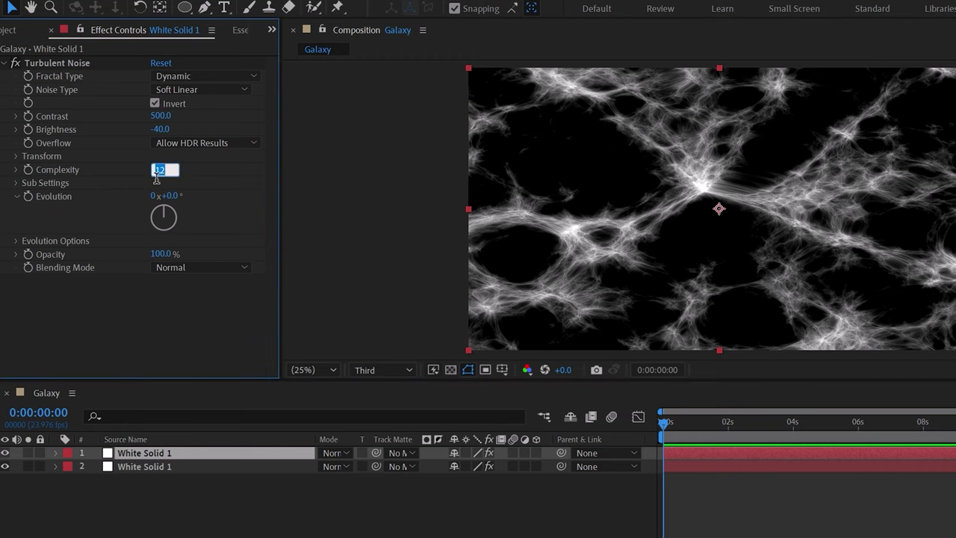
type("10")
left_click(315, 478)
left_click(331, 453)
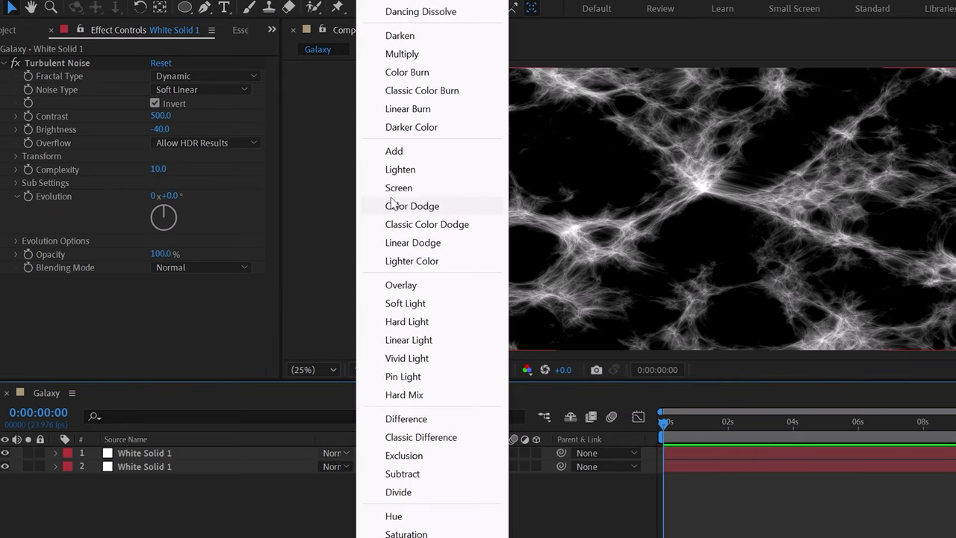
left_click(398, 170)
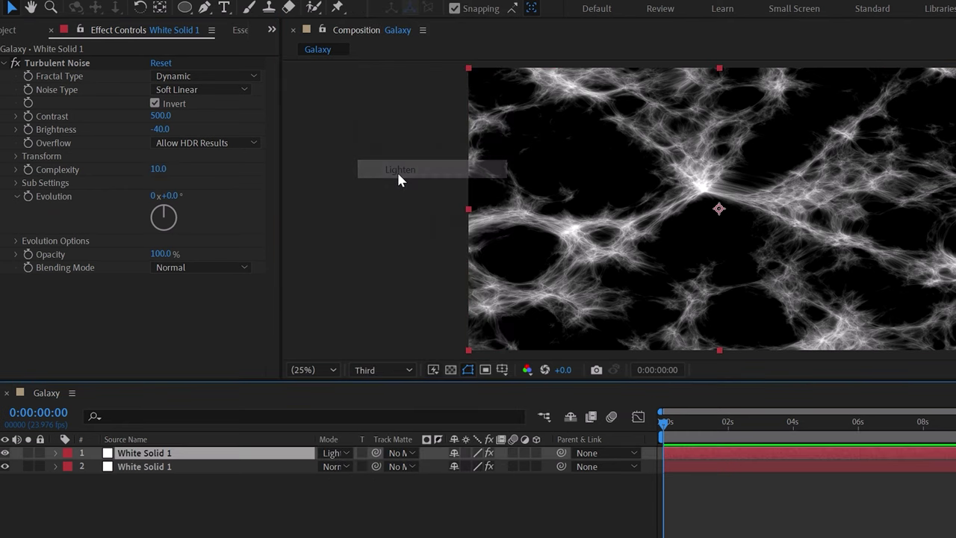
left_click(330, 457)
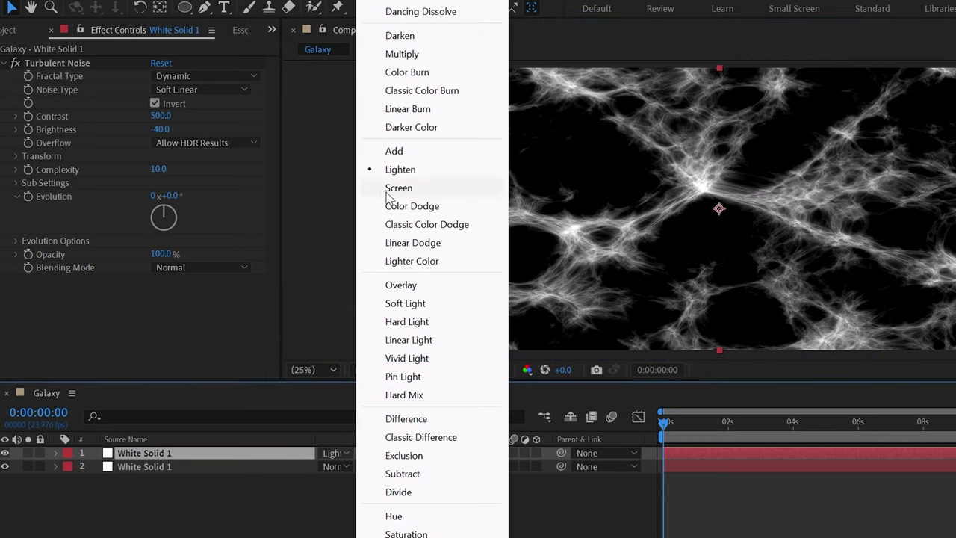
left_click(384, 190)
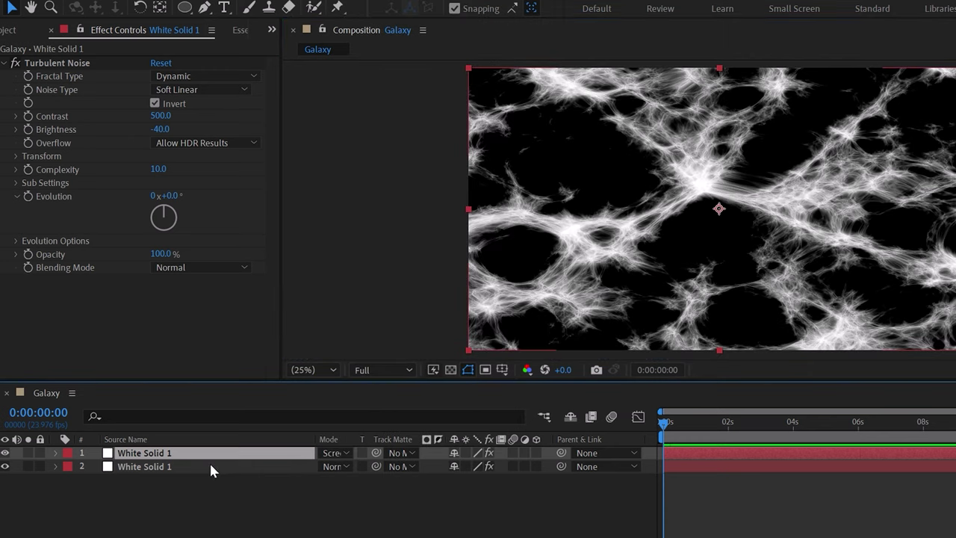
Duplicate the Screen noise layer and set the copy's Complexity to 8
key("ctrl+d")
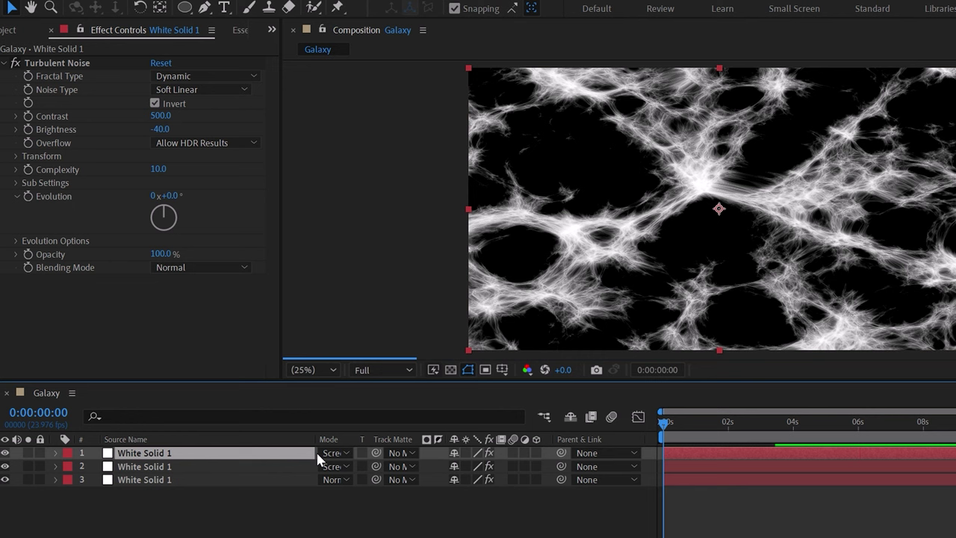
left_click(158, 169)
type("8")
key("Return")
left_click(215, 305)
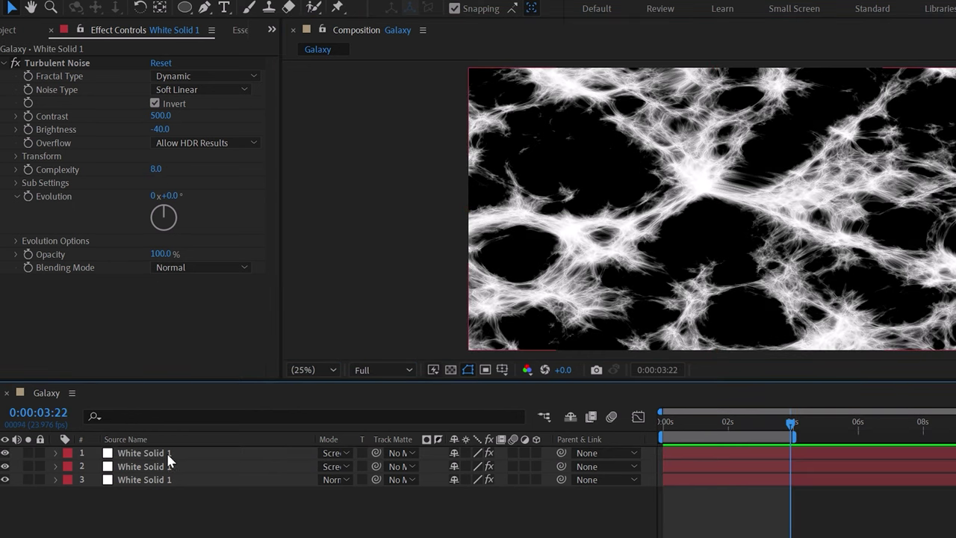
left_click(166, 453)
Duplicate again, set Complexity to 6, and blend layer 1 with Lighten
key("ctrl+d")
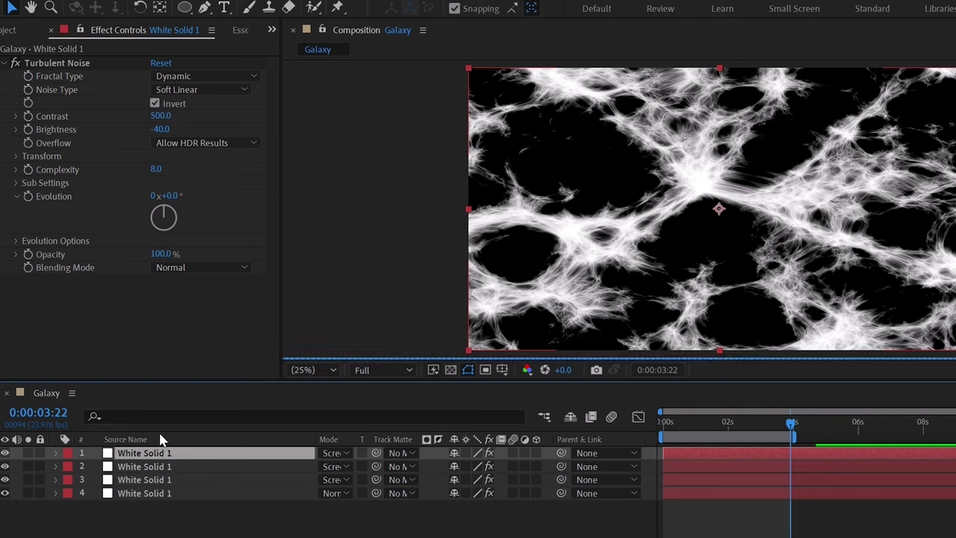
left_click(153, 170)
type("6")
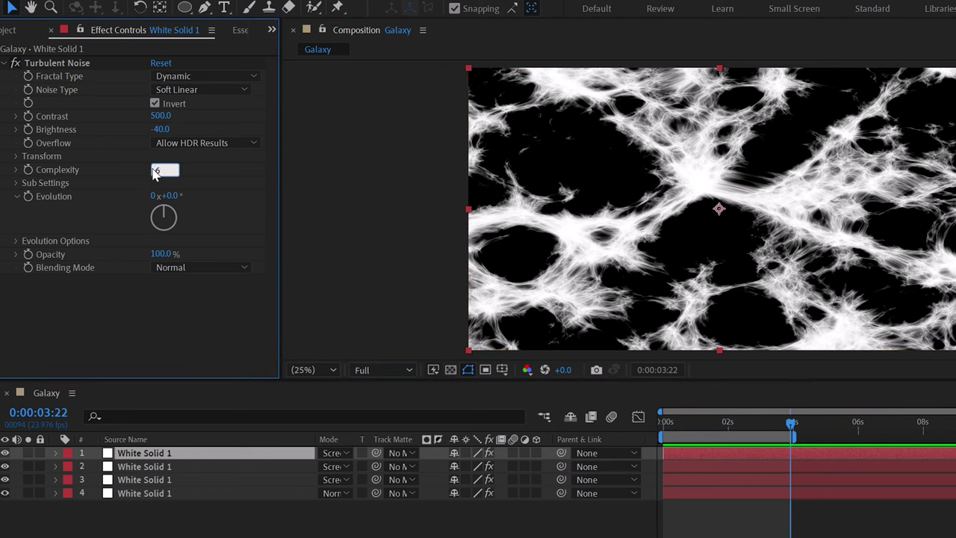
key("Return")
left_click(333, 448)
left_click(395, 172)
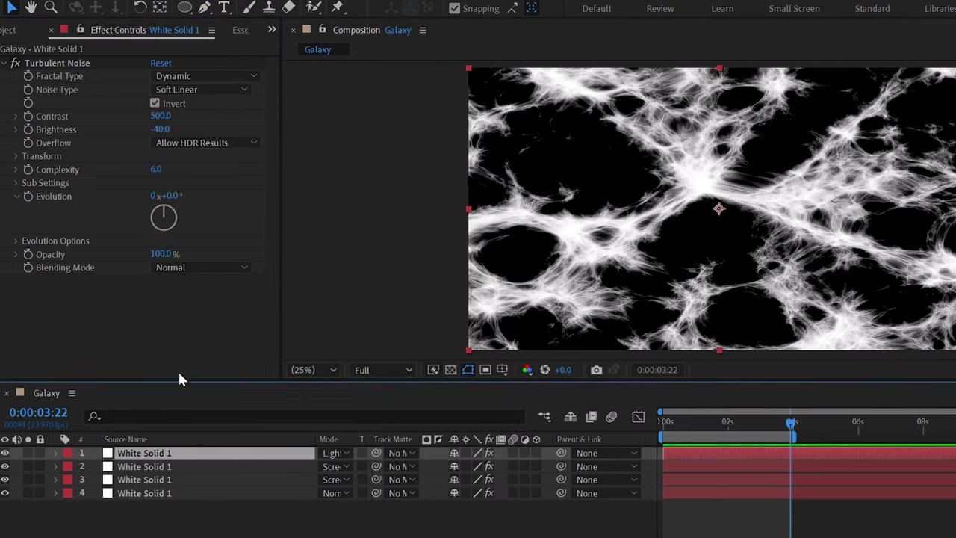
Duplicate the top noise layer and set its Complexity to 4.0
key("F2")
left_click(190, 458)
key("ctrl+d")
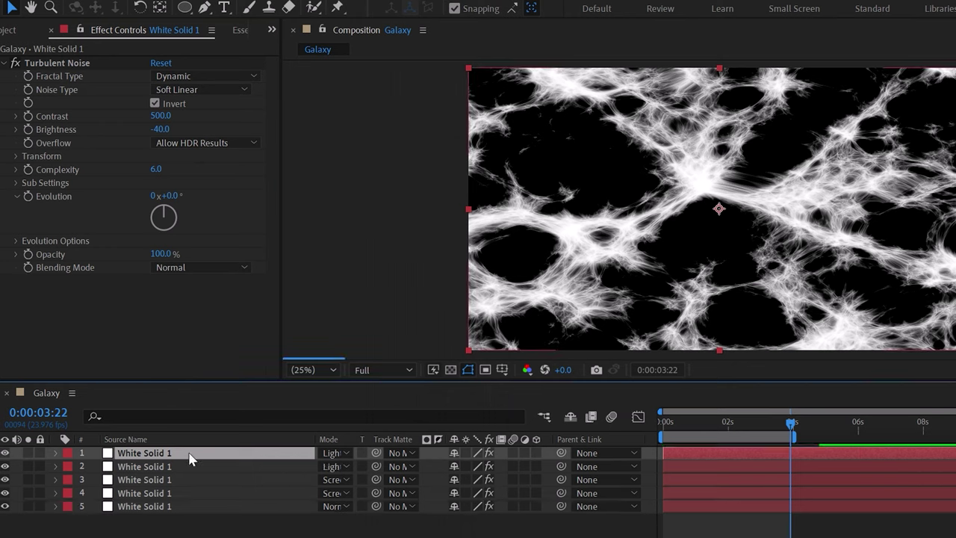
left_click(156, 169)
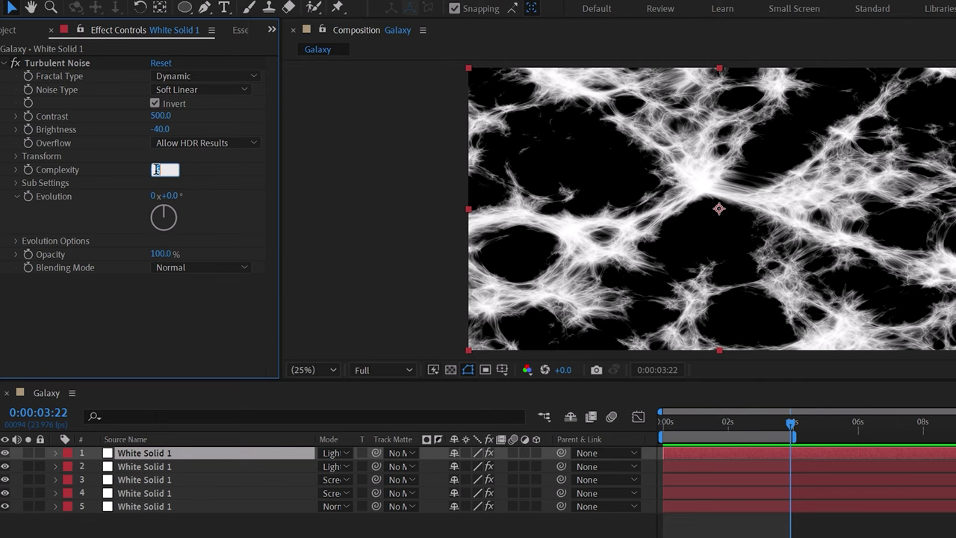
type("4")
key("Return")
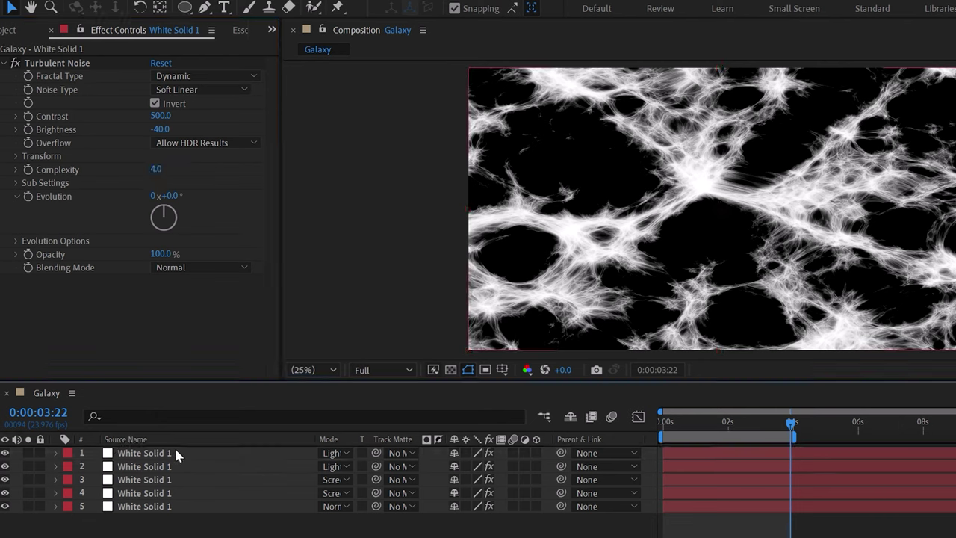
Add a sixth copy in Screen mode with Complexity 2.0 and Evolution 27°
key("ctrl+d")
left_click(334, 453)
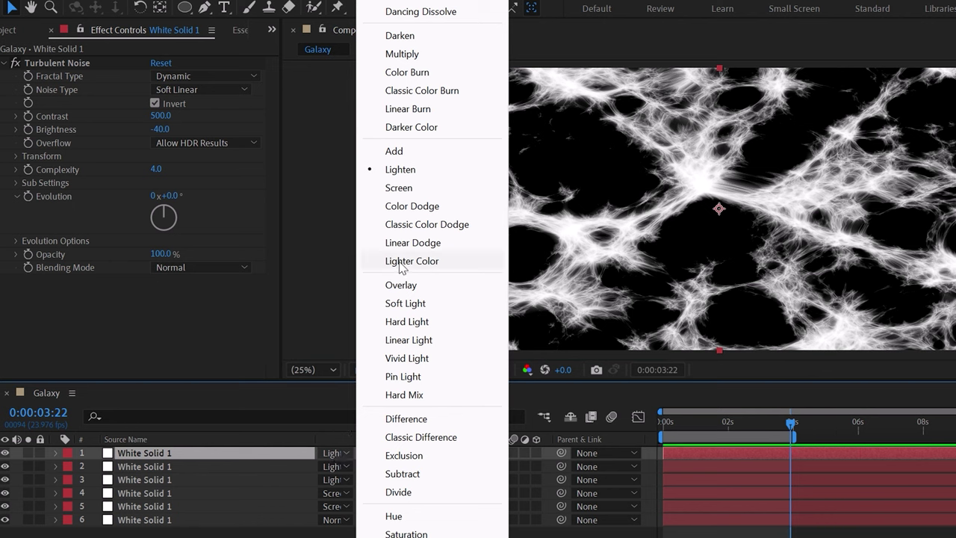
left_click(396, 192)
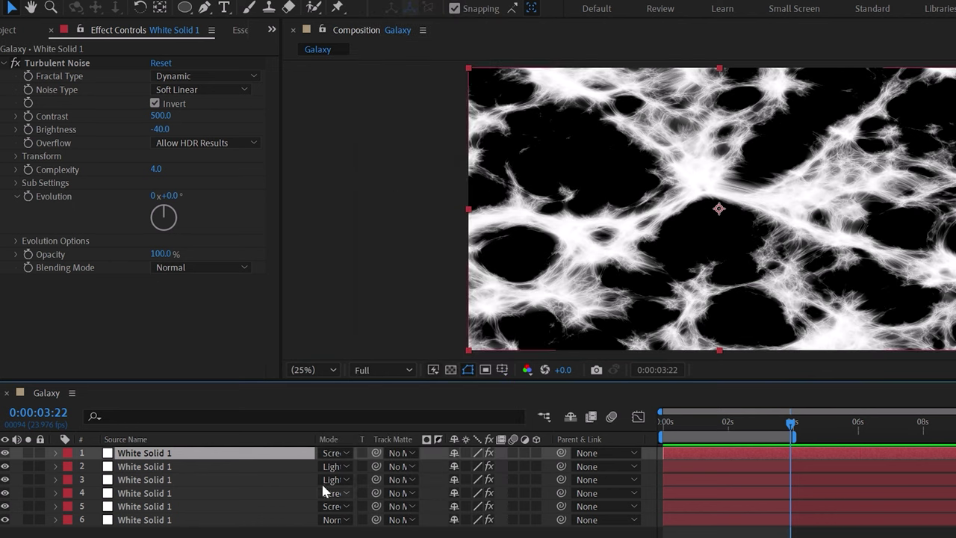
left_click(156, 169)
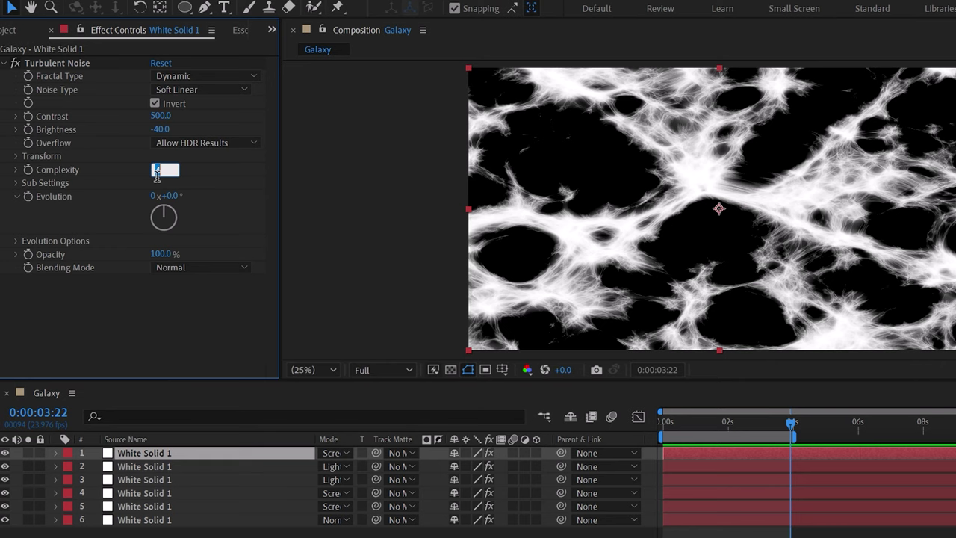
type("2")
key("Return")
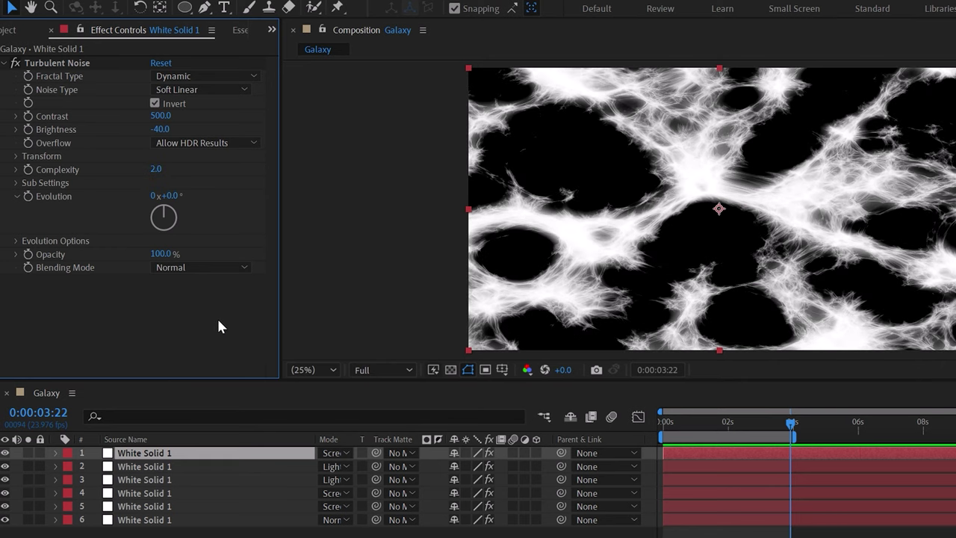
left_click(177, 456)
Scale noise layer 1 to 115% and layer 2 to 110%
key("s")
left_click_drag(475, 466, 500, 466)
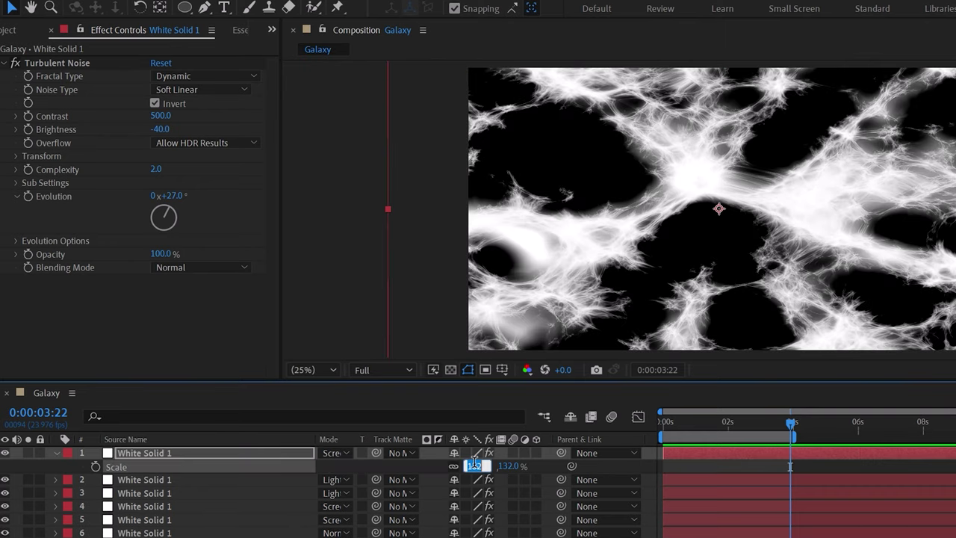
left_click(475, 466)
type("115")
key("Return")
left_click(330, 474)
key("s")
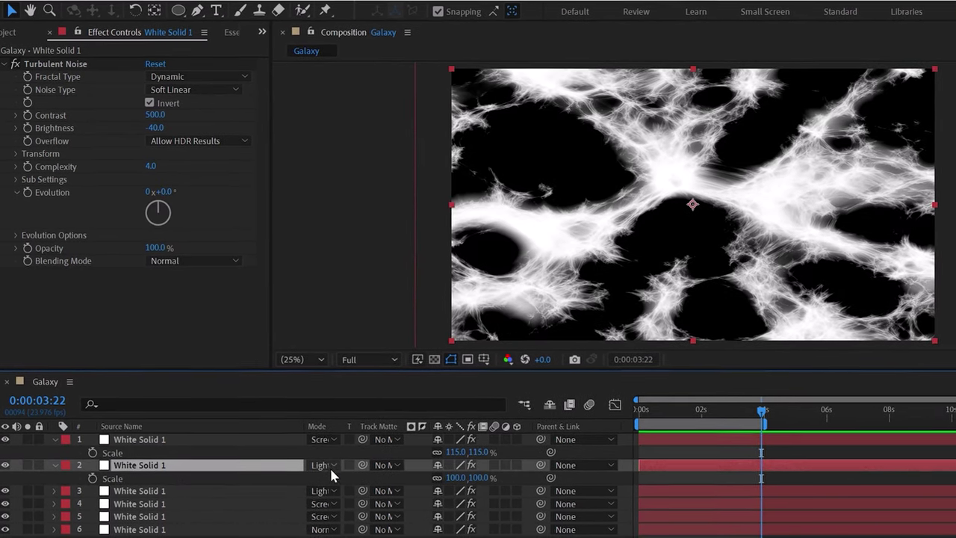
left_click(446, 468)
type("110")
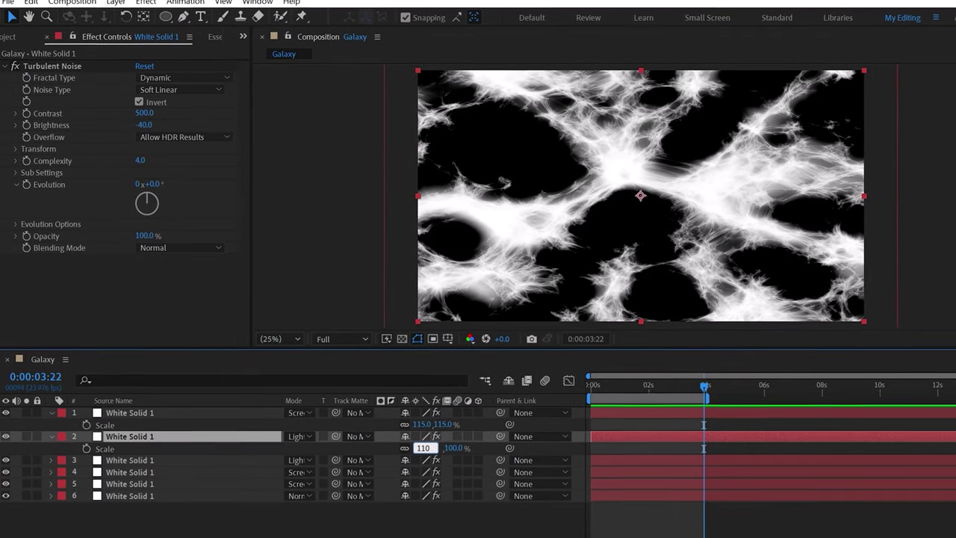
key("Return")
Scale noise layer 4 to 110% and begin editing layer 6's Scale
left_click(154, 472)
key("s")
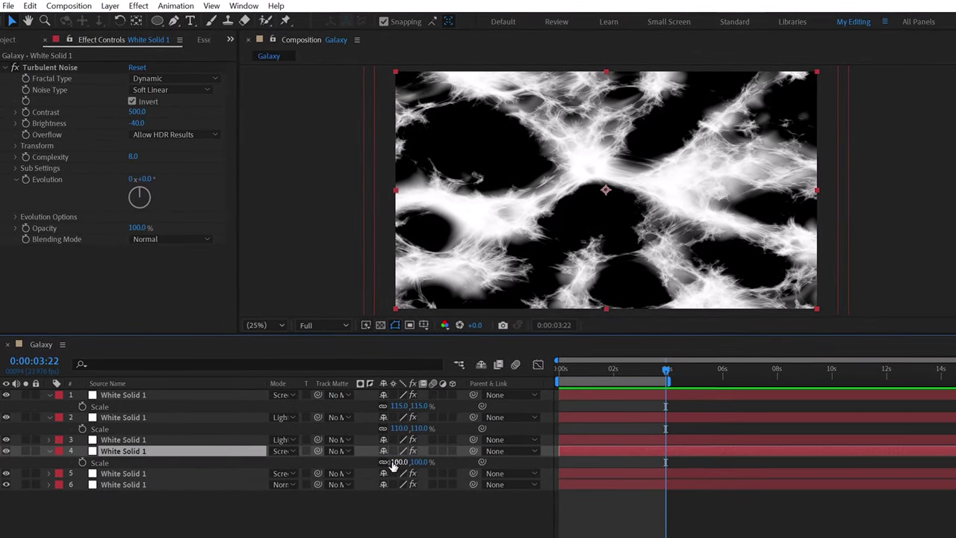
left_click(400, 462)
type("110")
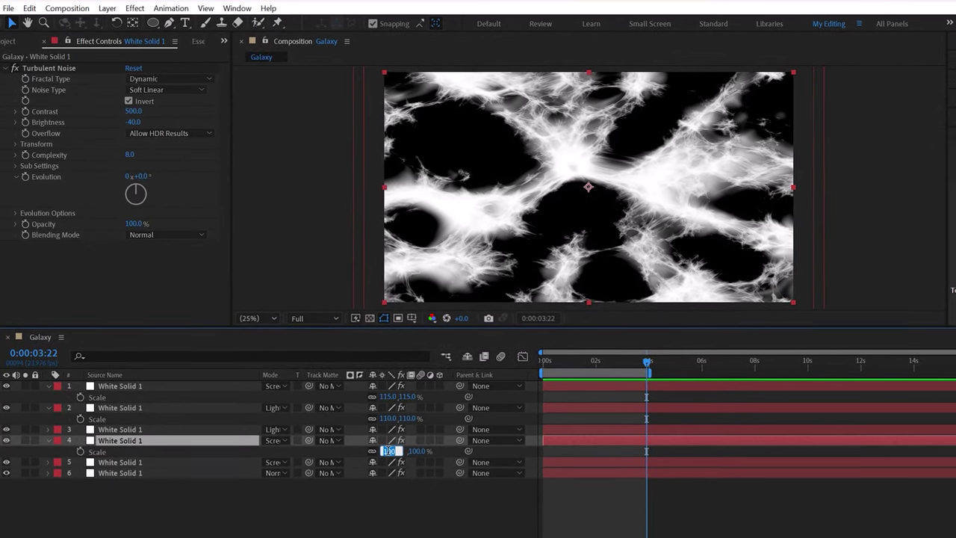
key("Return")
left_click(142, 461)
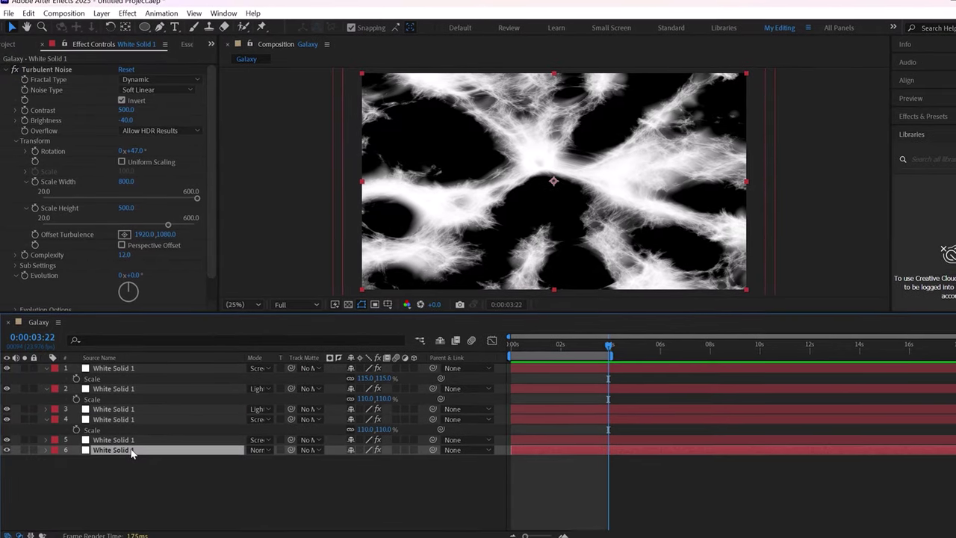
key("s")
left_click(351, 448)
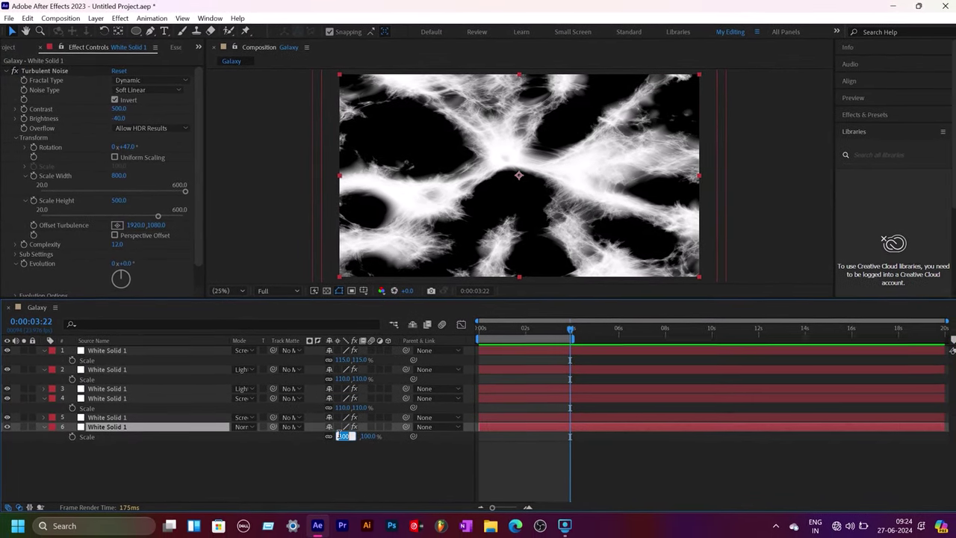
Commit layer 6's new scale and move its Position from 1920 to 1821, 1080
type("115")
key("Return")
key("p")
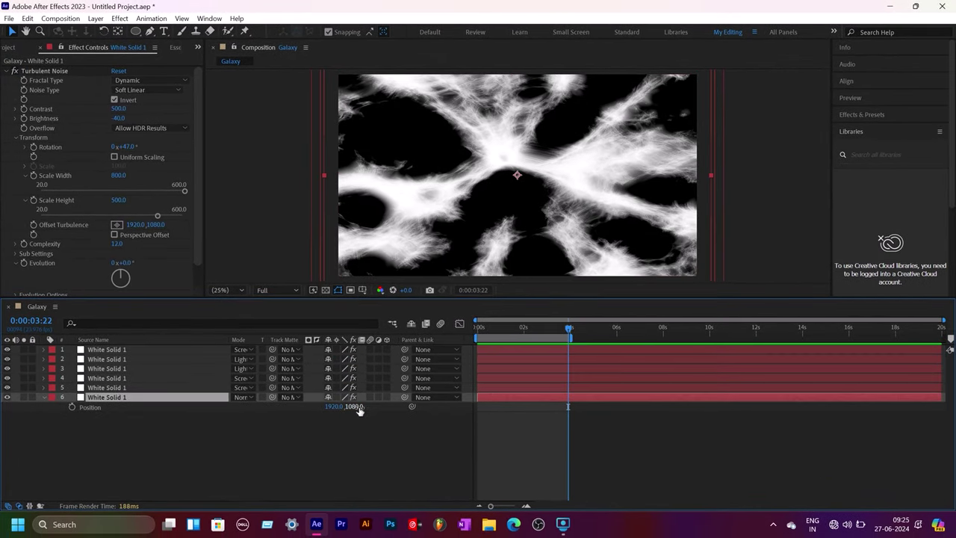
left_click_drag(329, 408, 280, 416)
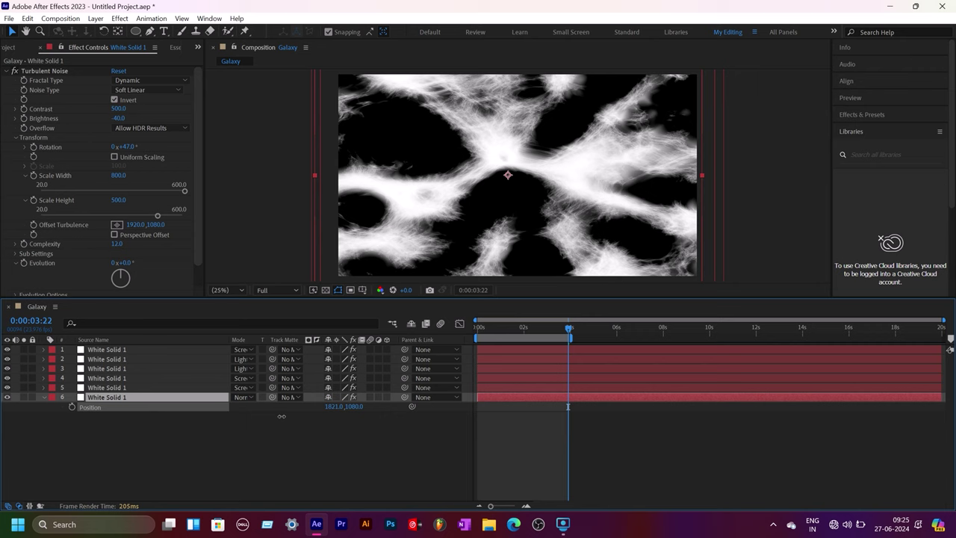
left_click(187, 425)
left_click(139, 402)
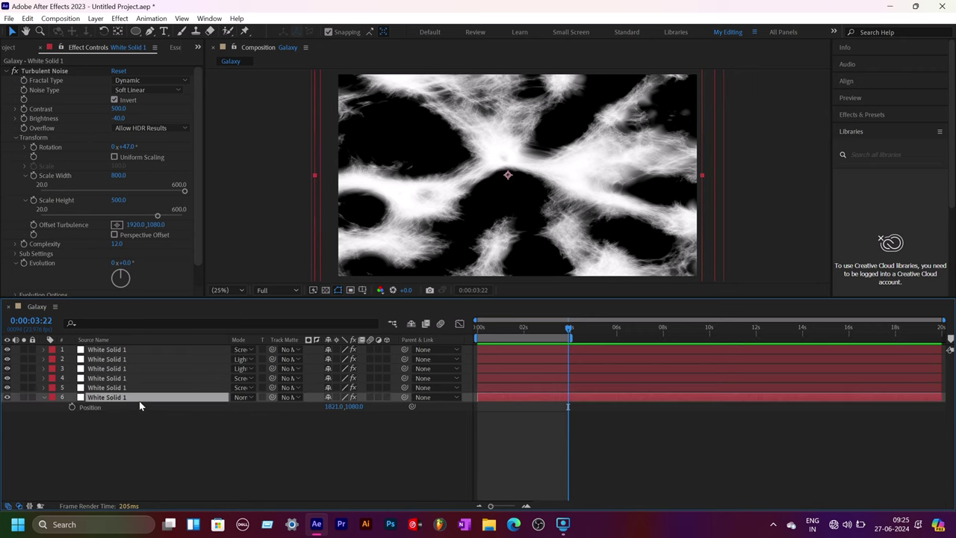
Apply Glow to layer 6 with A & B Colors, white Color B and radius 72
key("ctrl+space")
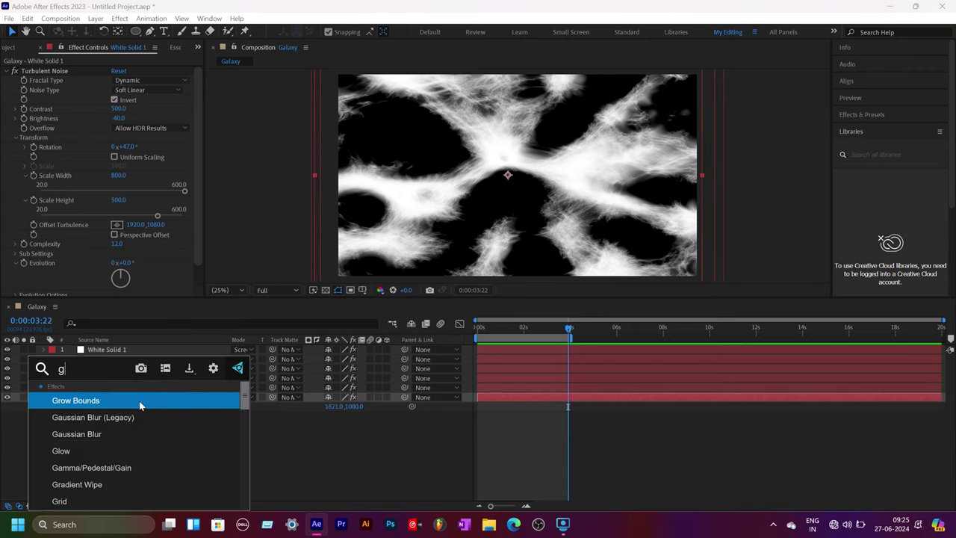
type("glo")
key("Return")
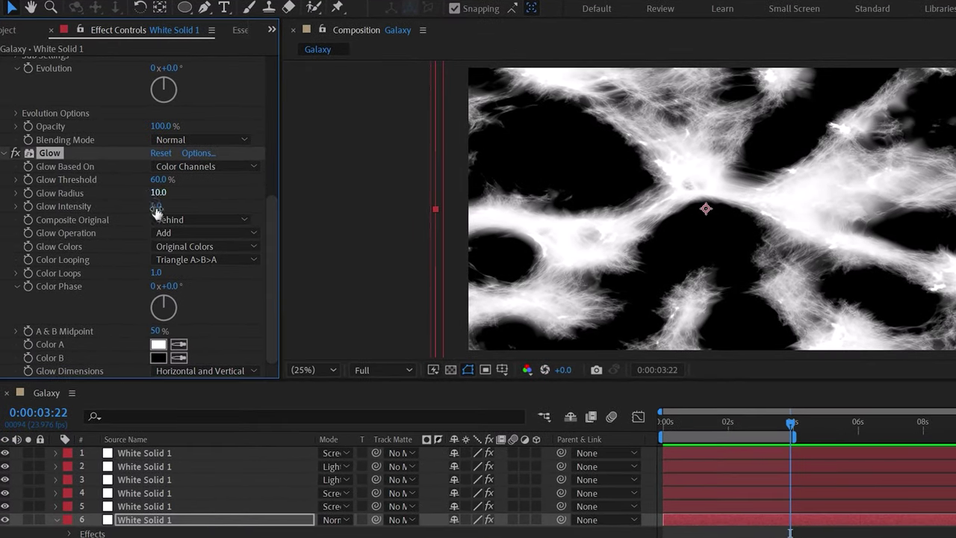
left_click(191, 241)
left_click(200, 283)
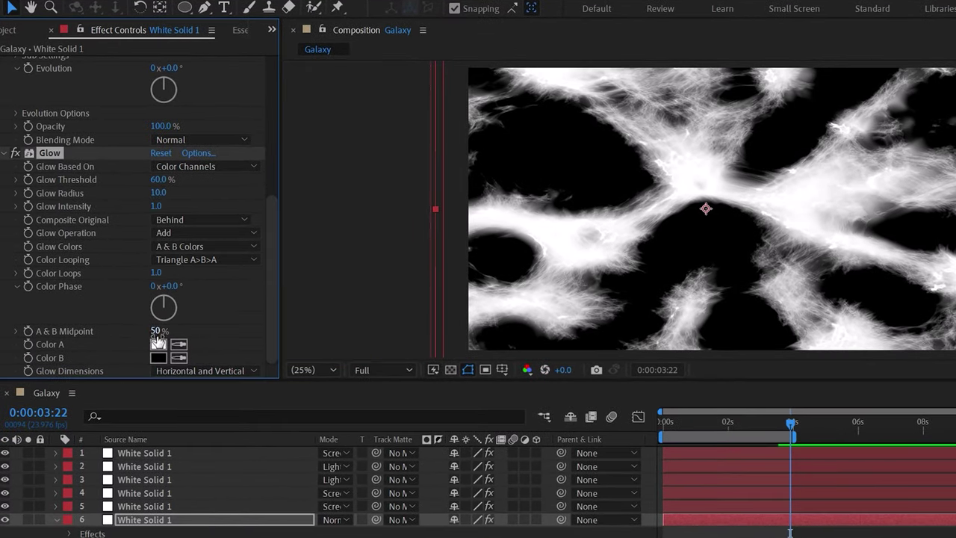
left_click(159, 358)
left_click(572, 459)
left_click_drag(157, 192, 206, 196)
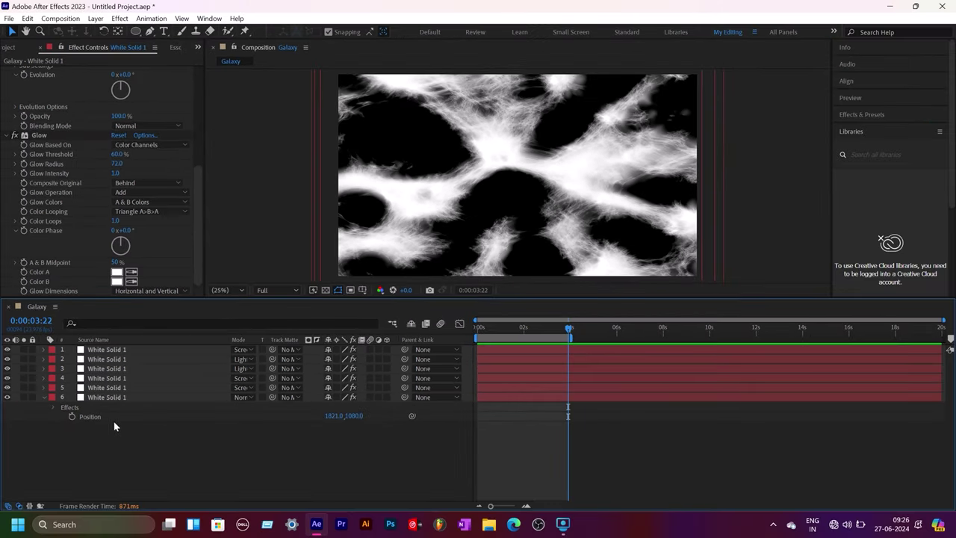
left_click_drag(119, 426, 75, 345)
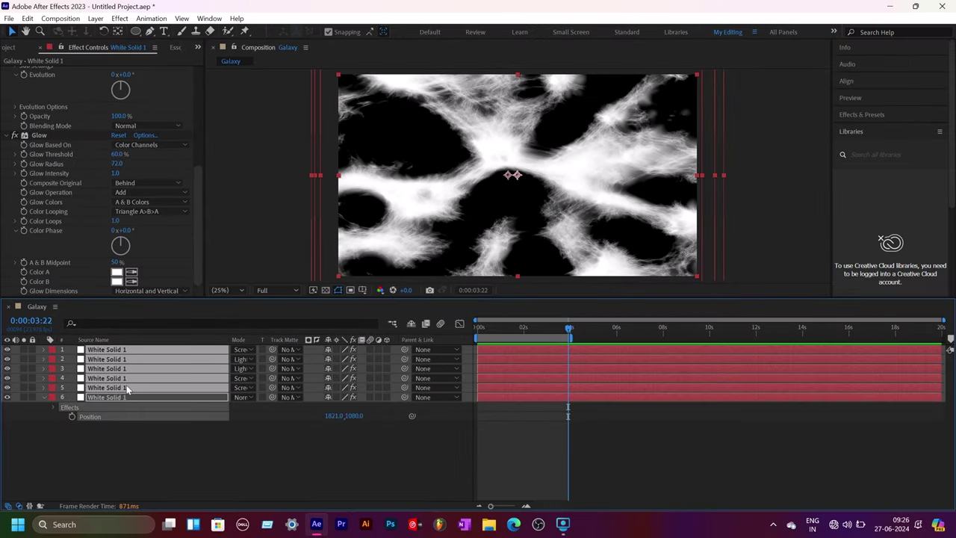
Pre-compose the six selected noise layers into a nested composition named Galaxy
right_click(118, 359)
left_click(153, 434)
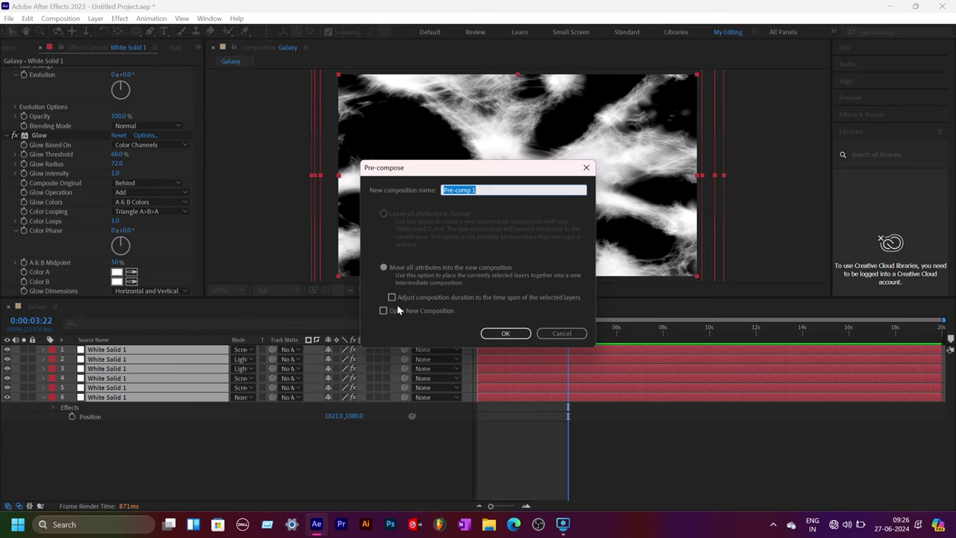
type("F")
left_click(501, 334)
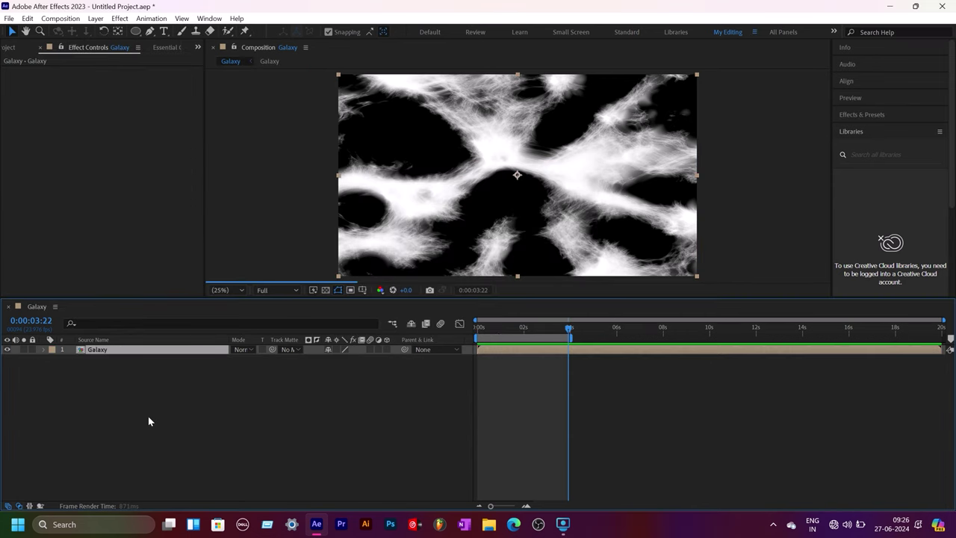
right_click(147, 423)
Add an adjustment layer and apply the Tritone effect to it
mouse_move(186, 284)
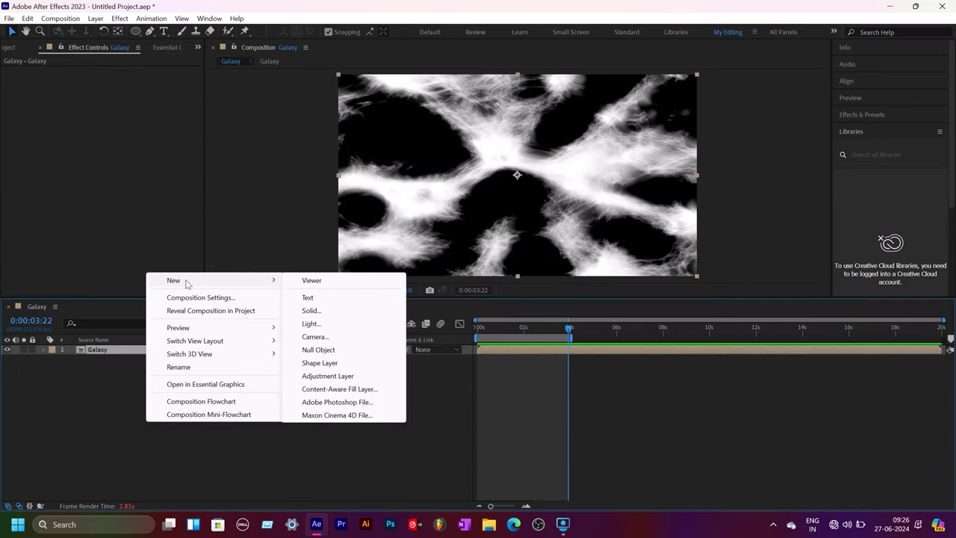
left_click(329, 376)
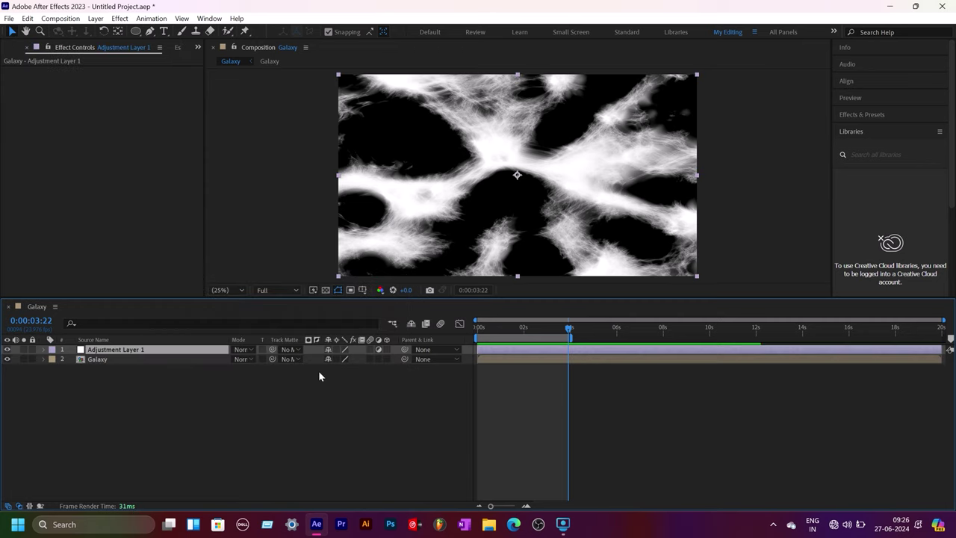
key("ctrl+space")
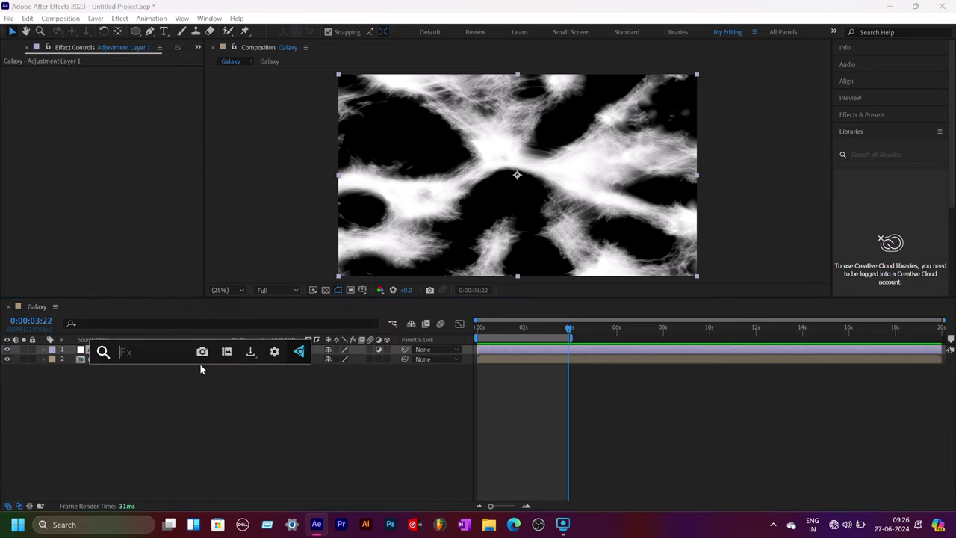
type("tri")
left_click(141, 388)
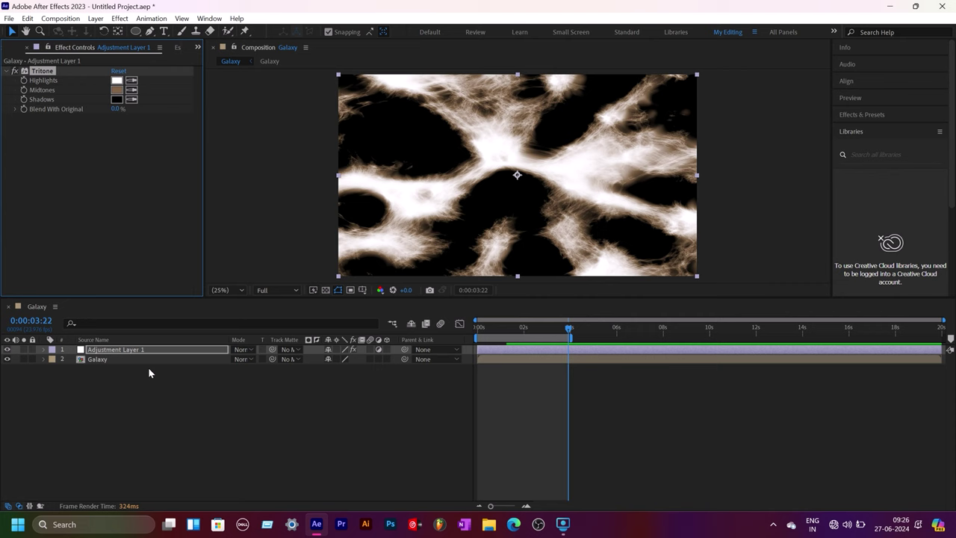
Set Tritone's Midtones colour to a saturated deep blue
left_click(117, 90)
left_click(326, 407)
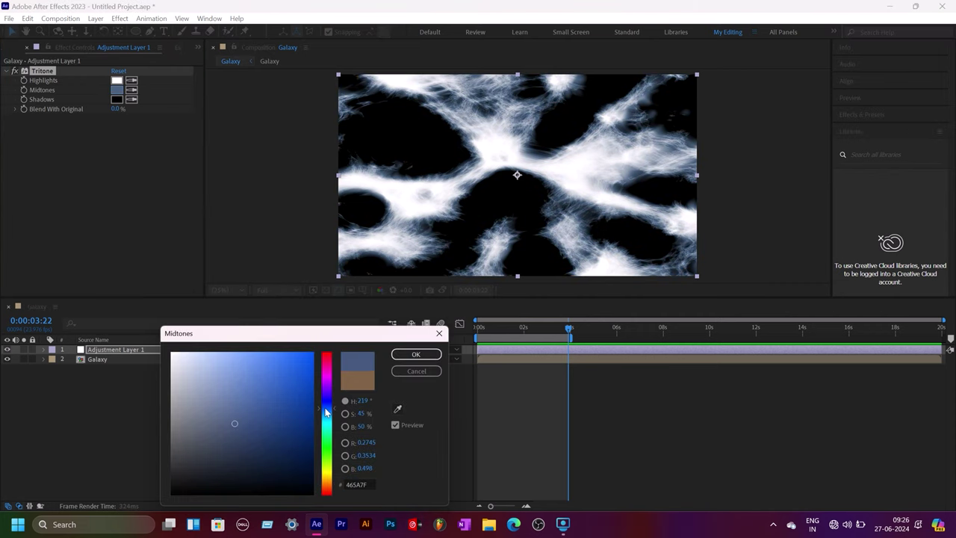
mouse_move(284, 398)
left_mouse_down()
mouse_move(264, 405)
mouse_move(264, 422)
left_mouse_up()
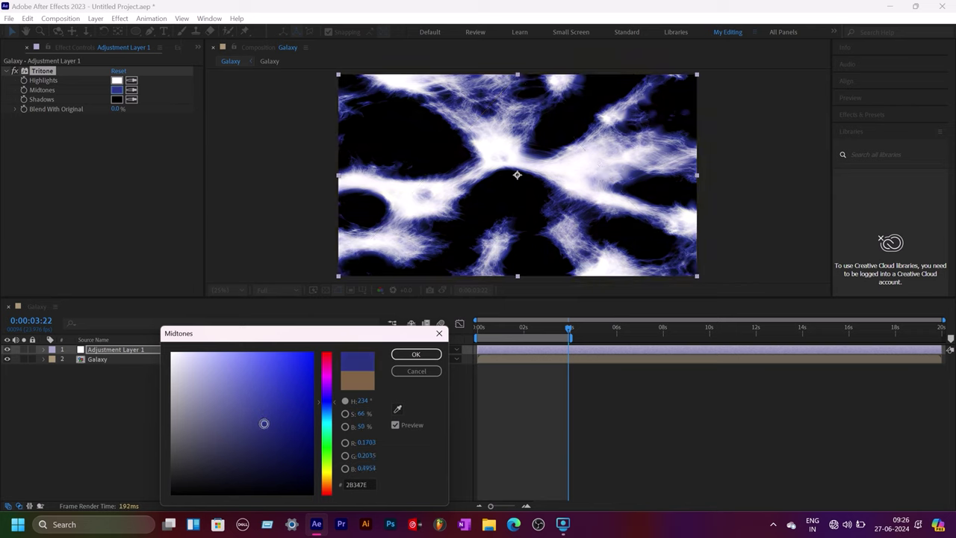
left_click(267, 389)
mouse_move(268, 389)
left_mouse_down()
mouse_move(256, 424)
mouse_move(267, 423)
left_mouse_up()
left_click(409, 357)
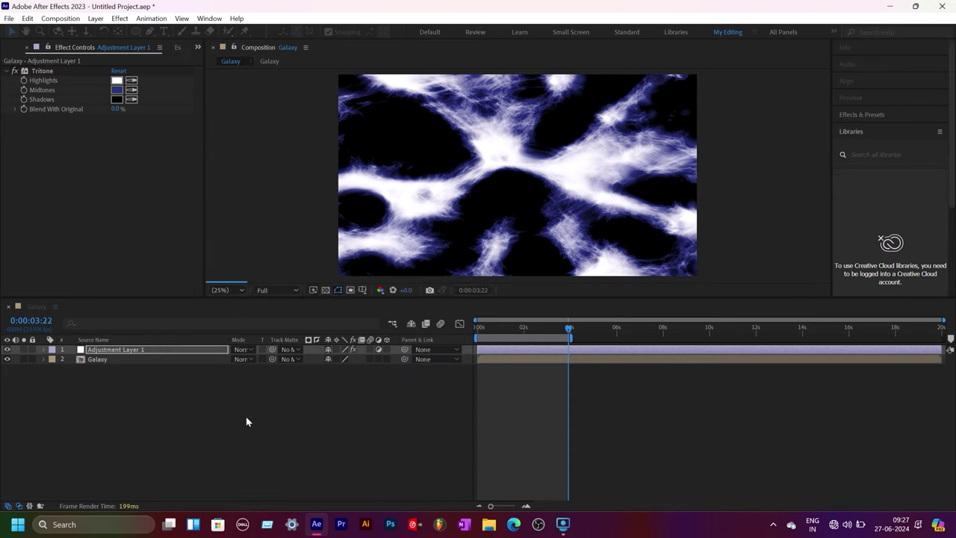
left_click(149, 362)
Duplicate the Galaxy layer, solo the copy, and enlarge it to about 159%
key("s")
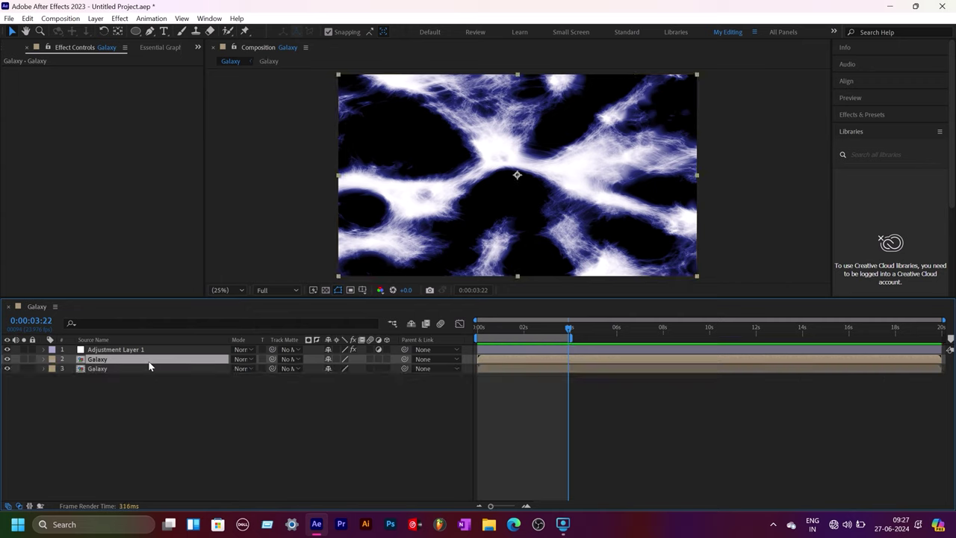
key("ctrl+d")
key("s")
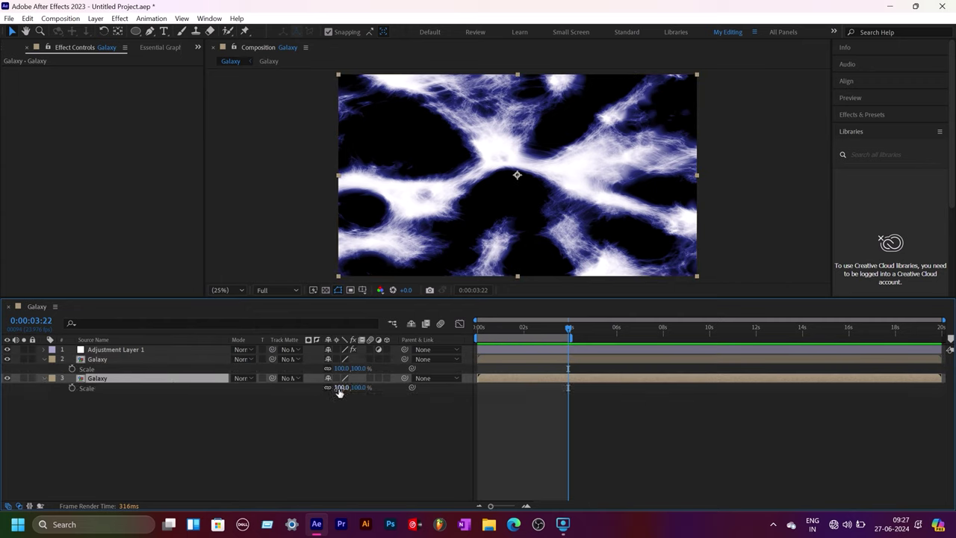
left_click_drag(339, 388, 348, 389)
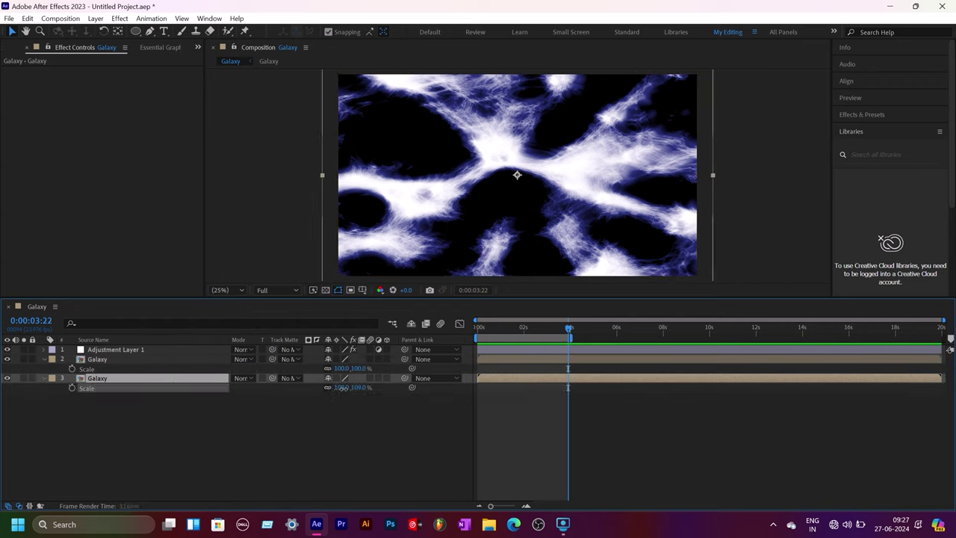
left_click(24, 378)
left_click_drag(339, 388, 361, 390)
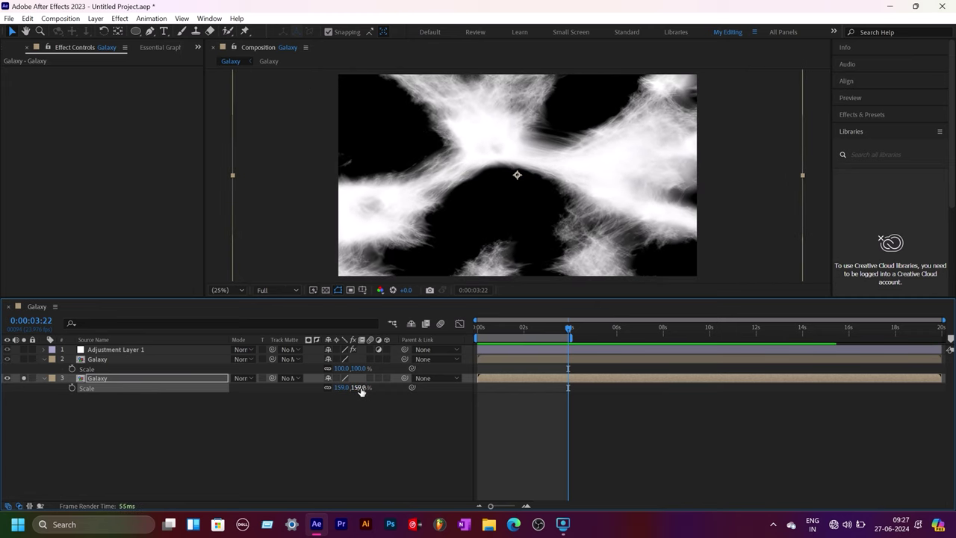
Move the Galaxy copy down to position 1920, 1859
key("p")
left_click_drag(349, 387, 808, 368)
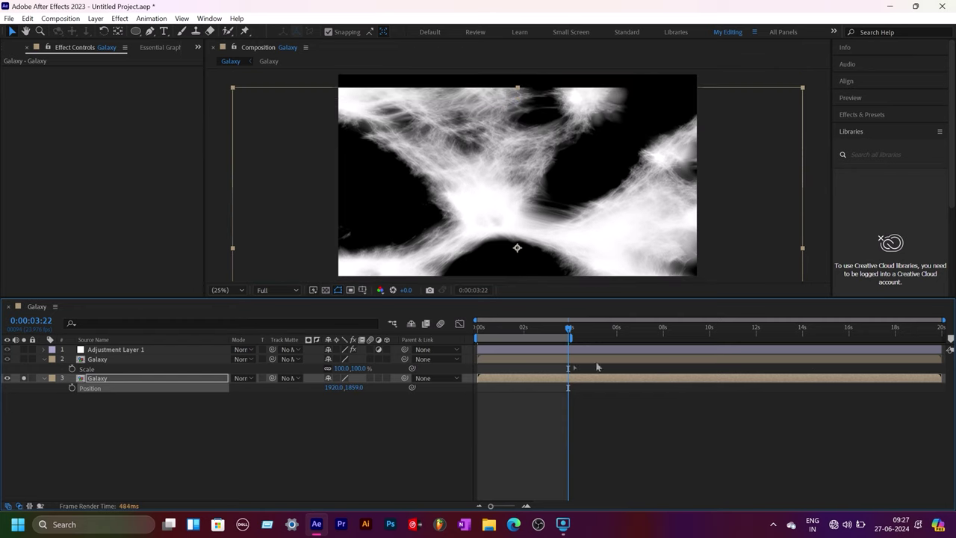
left_click_drag(517, 89, 511, 41)
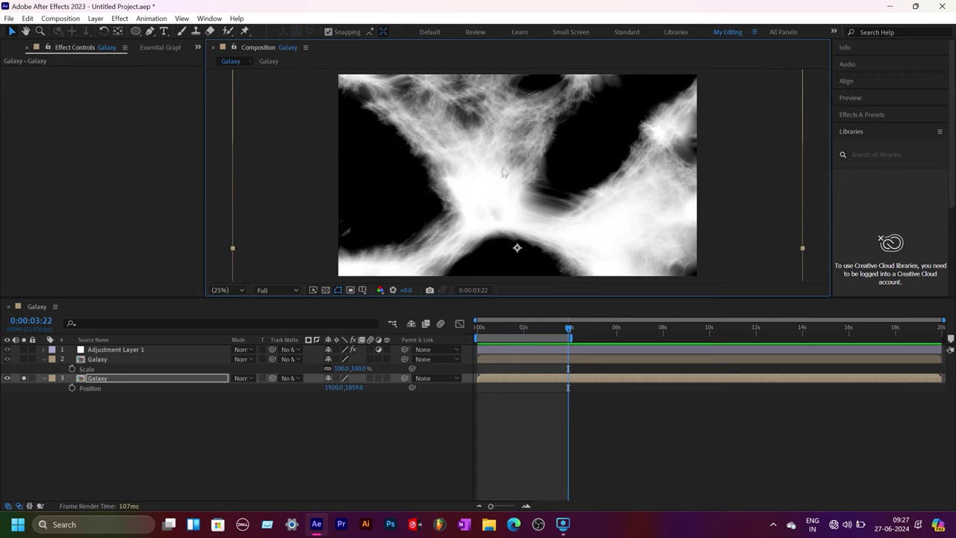
left_click(177, 464)
left_click(93, 350)
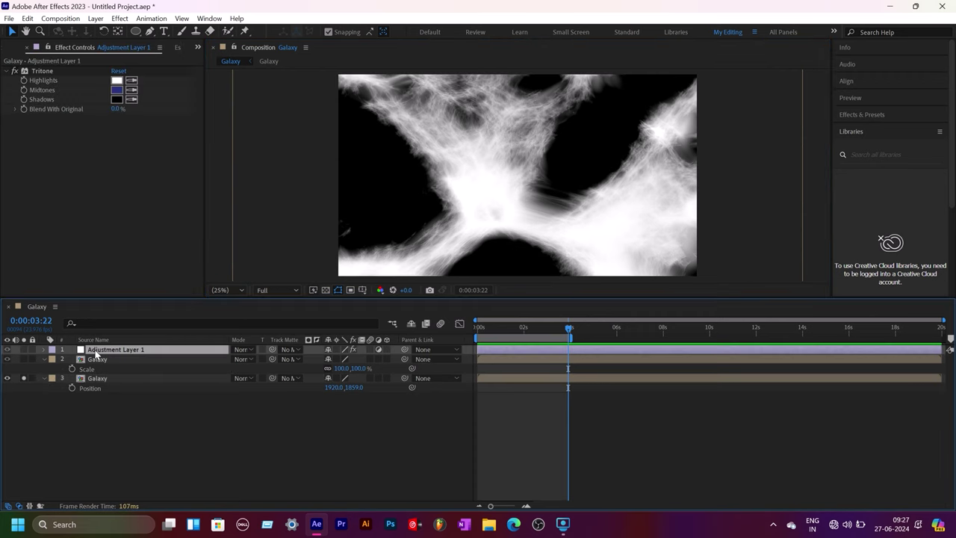
Duplicate the Tritone adjustment layer below the upper Galaxy and blend that Galaxy with Lighten
key("ctrl+d")
left_click_drag(96, 354, 122, 375)
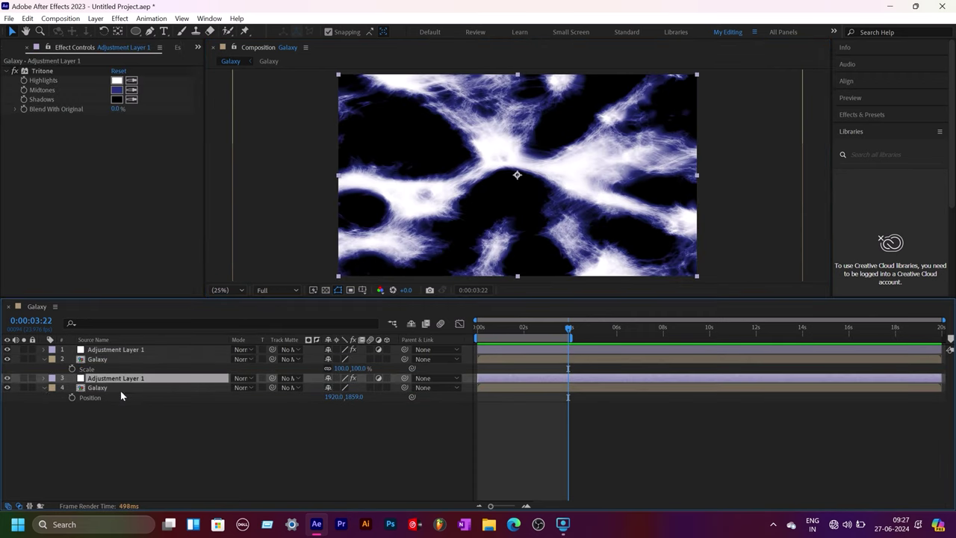
left_click(138, 359)
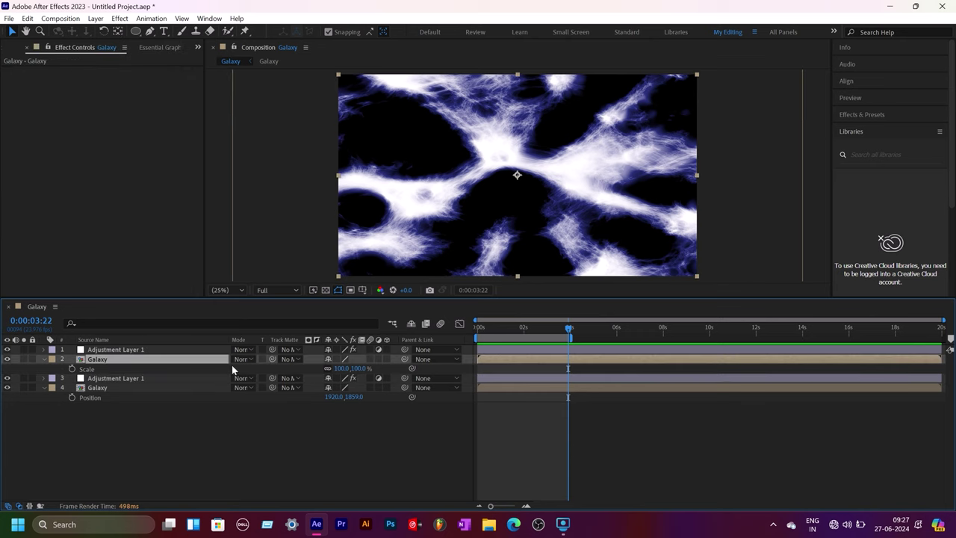
left_click(238, 359)
left_click(291, 148)
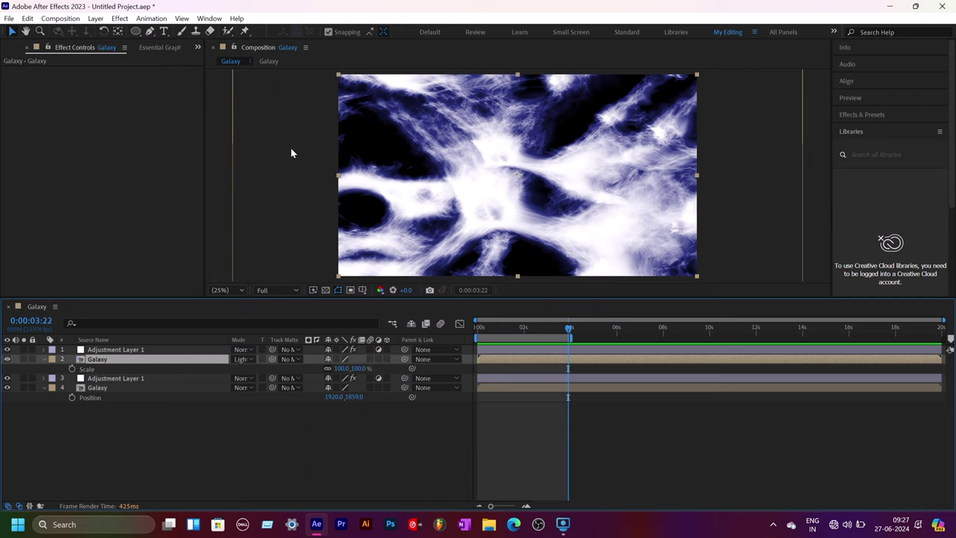
Shift the lower Galaxy to Position X 1304 and set its opacity to 88%
left_click_drag(331, 396, 2, 403)
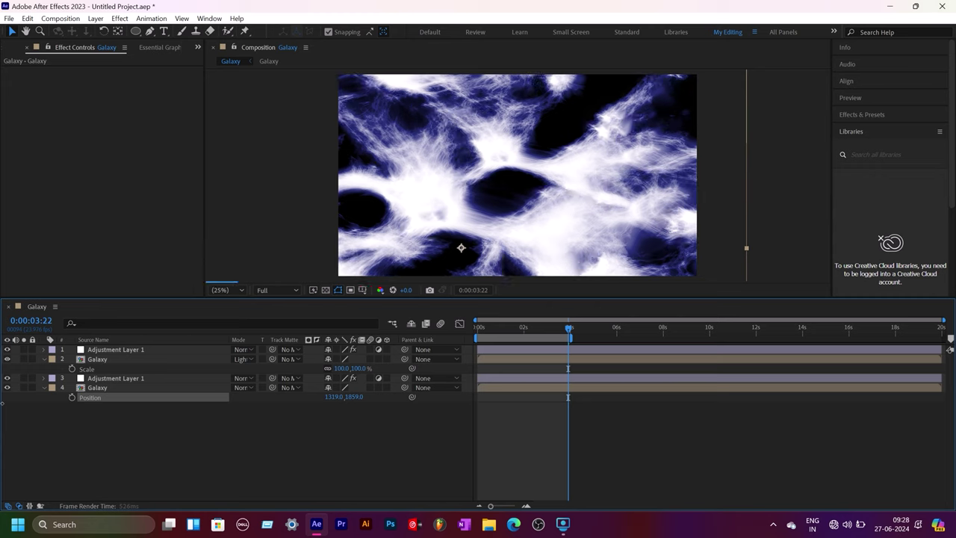
left_click_drag(2, 403, 1, 403)
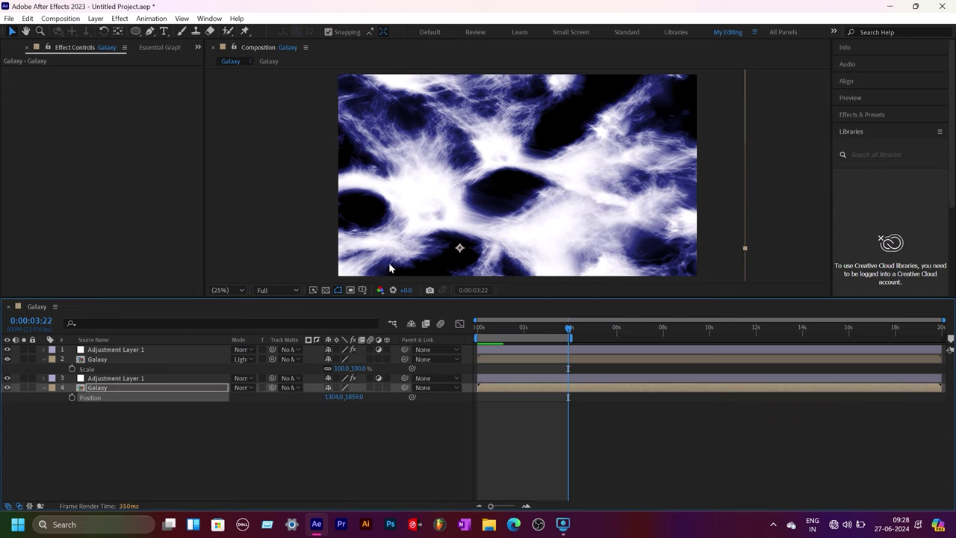
left_click(94, 378)
key("t")
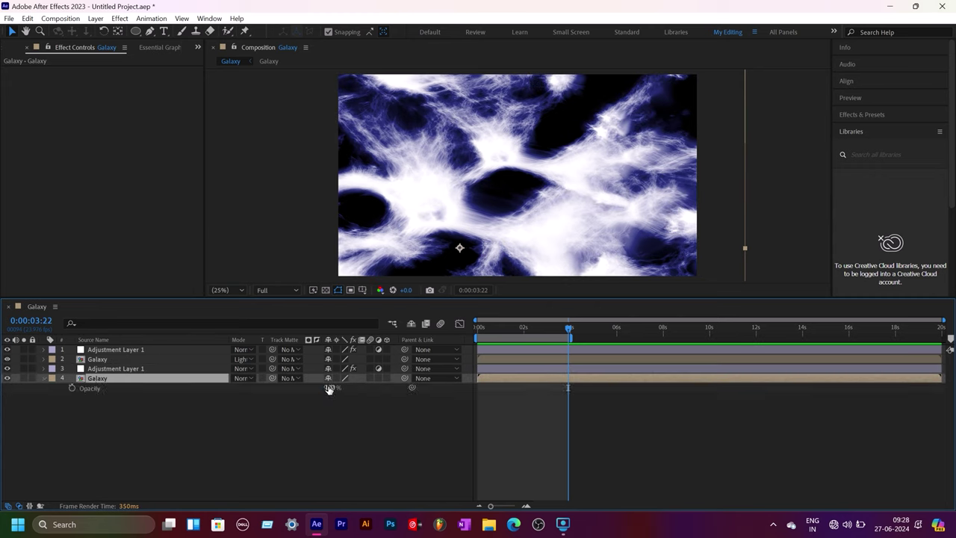
left_click_drag(329, 389, 329, 411)
left_click(317, 427)
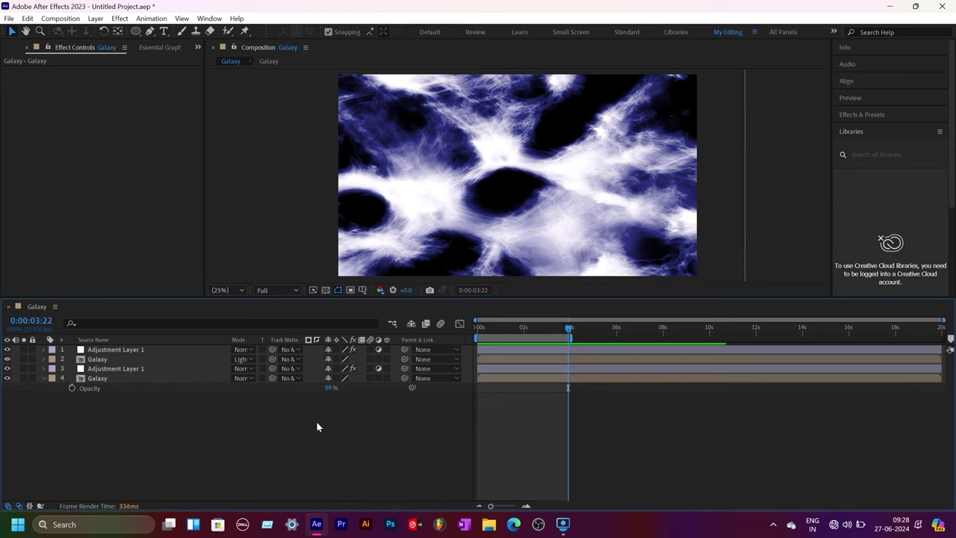
Add a new solid layer coloured bright blue 0B1FF2 (Blue Solid 1)
right_click(186, 428)
mouse_move(209, 286)
left_click(351, 317)
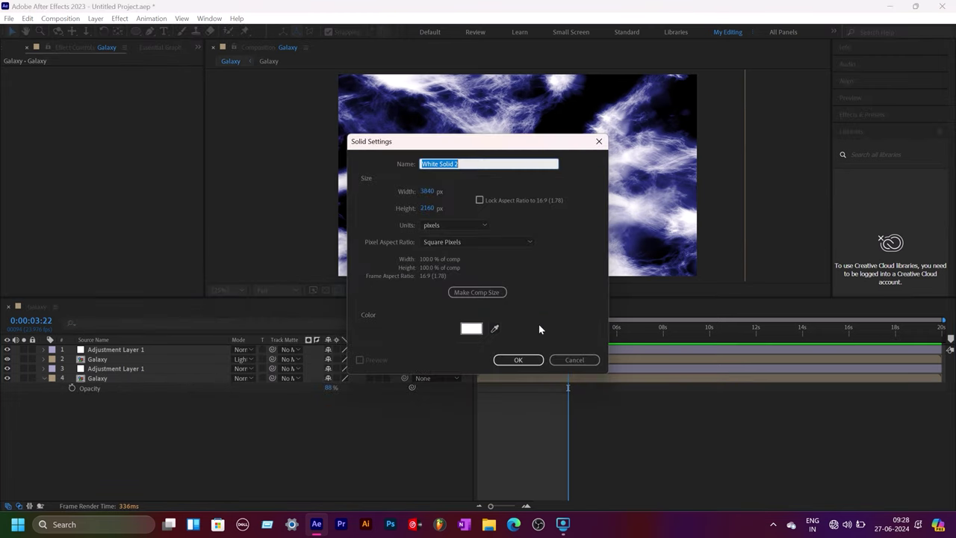
left_click(472, 328)
left_click(326, 402)
left_click_drag(301, 365, 307, 359)
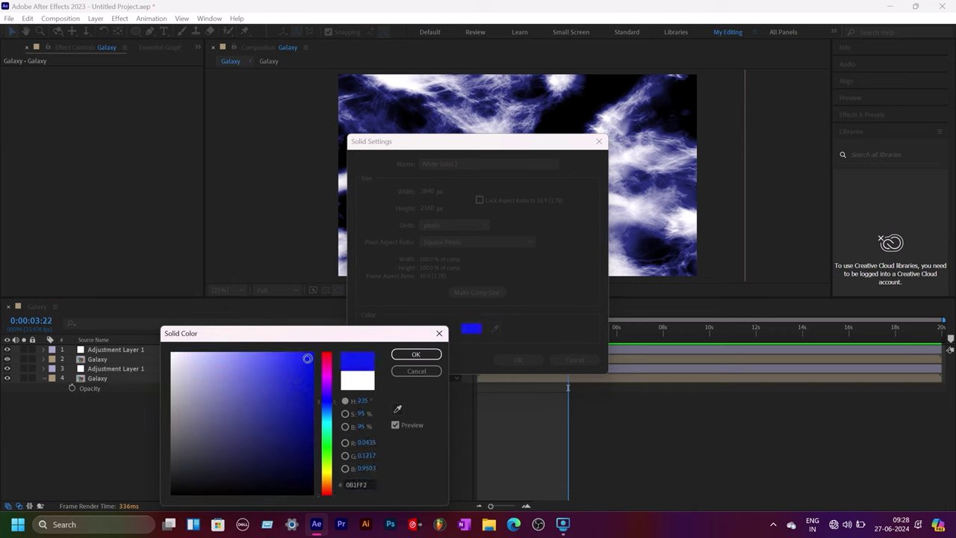
left_click(416, 355)
left_click(517, 359)
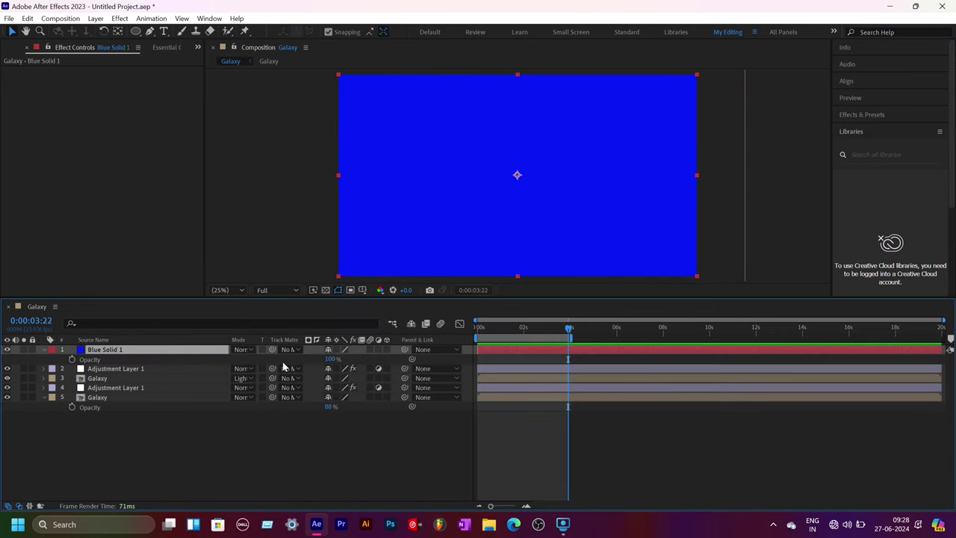
Lower Blue Solid 1's opacity to 25%, then select all five layers
left_click_drag(329, 358, 284, 359)
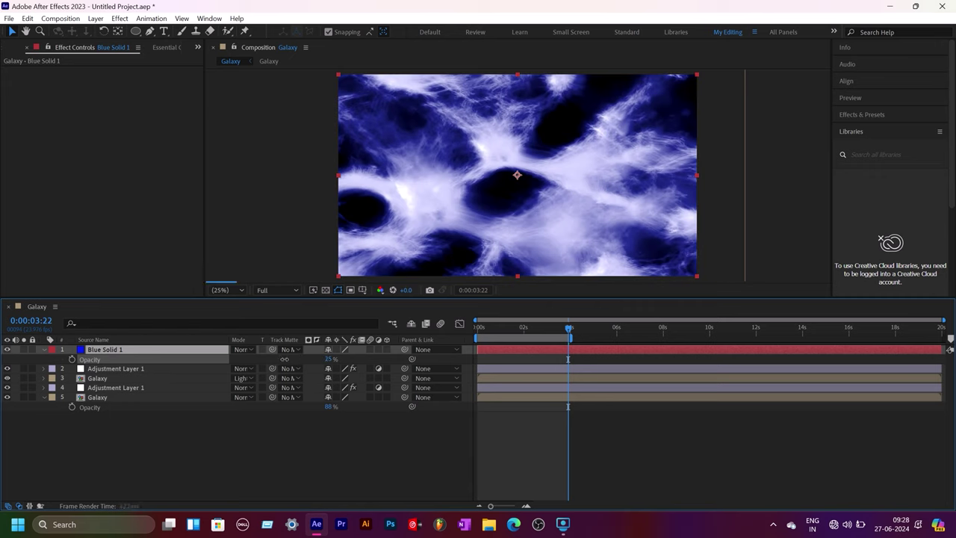
left_click(282, 452)
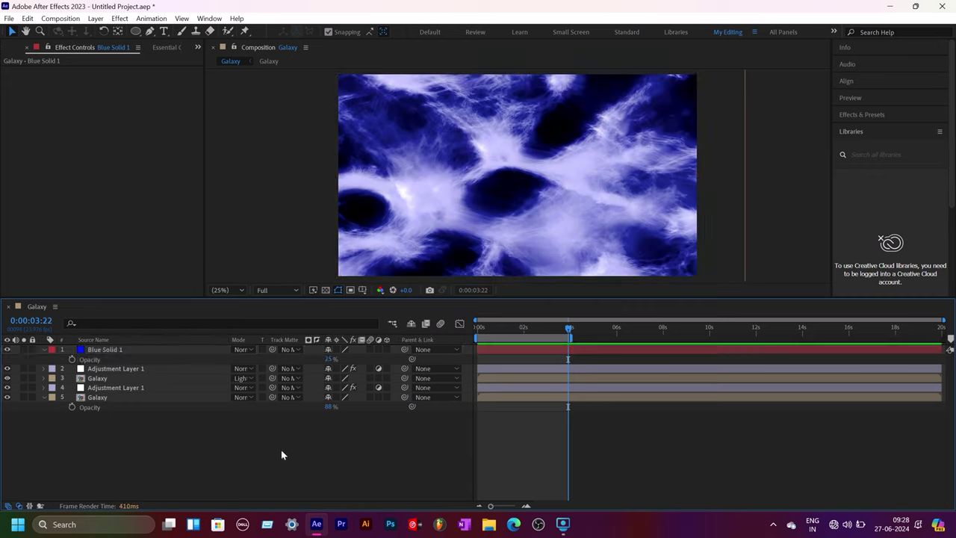
left_click_drag(174, 421, 125, 350)
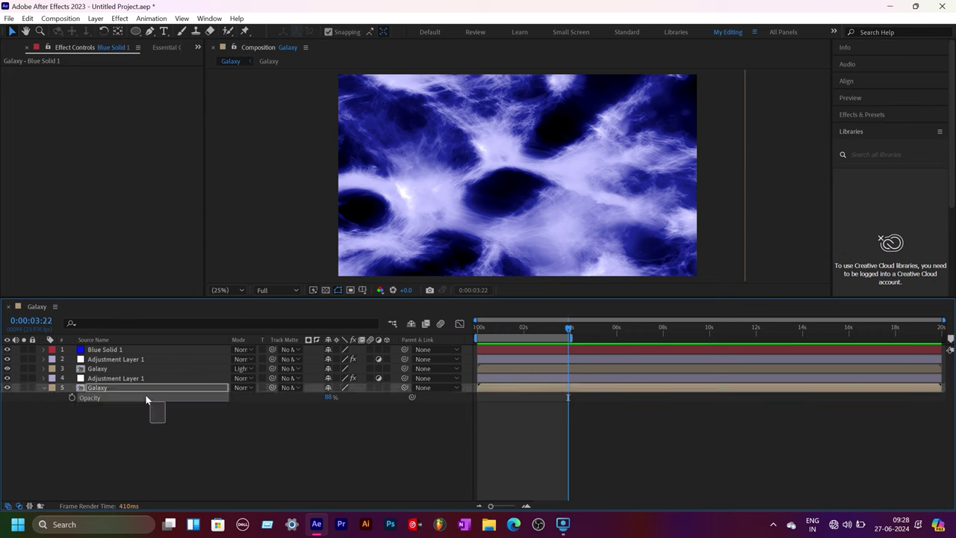
right_click(125, 351)
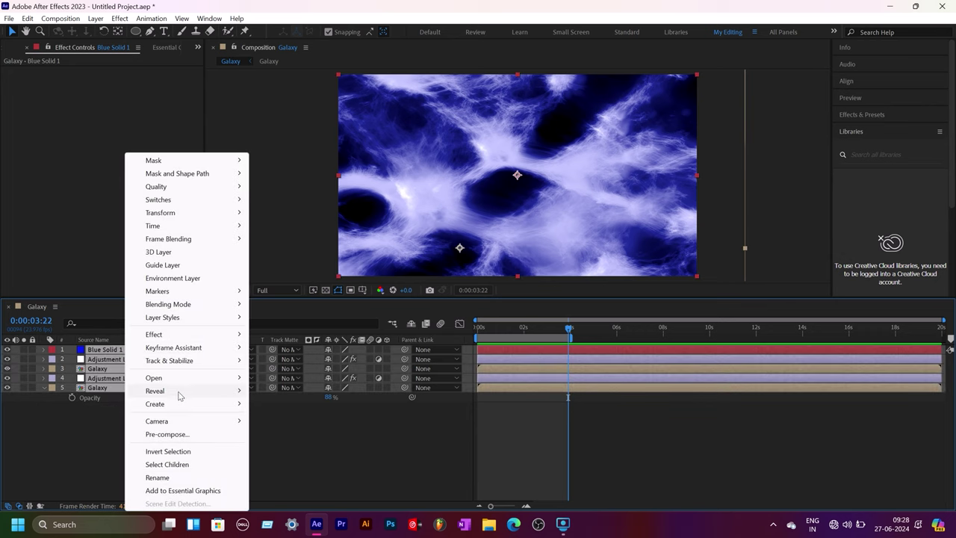
Pre-compose all five layers into Pre-comp 1 and duplicate it
left_click(168, 434)
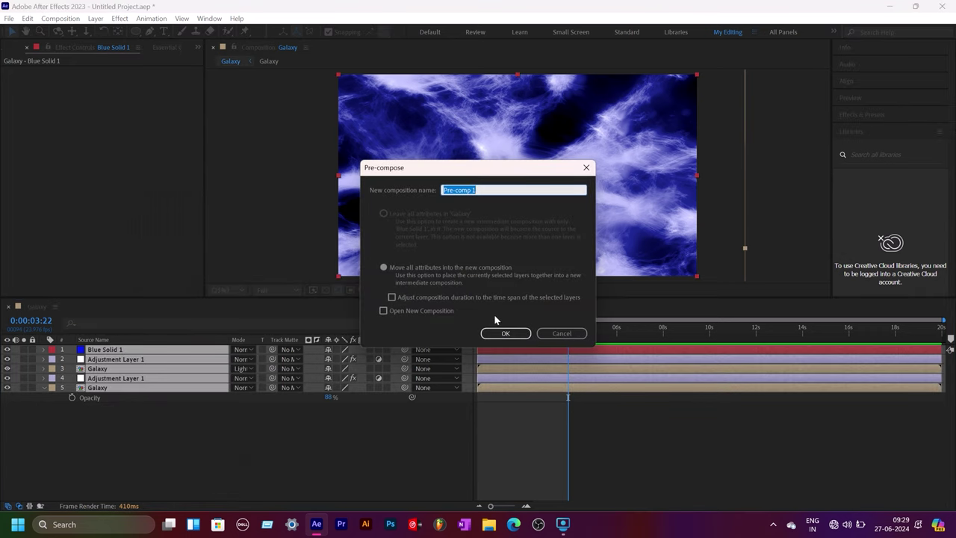
left_click(499, 333)
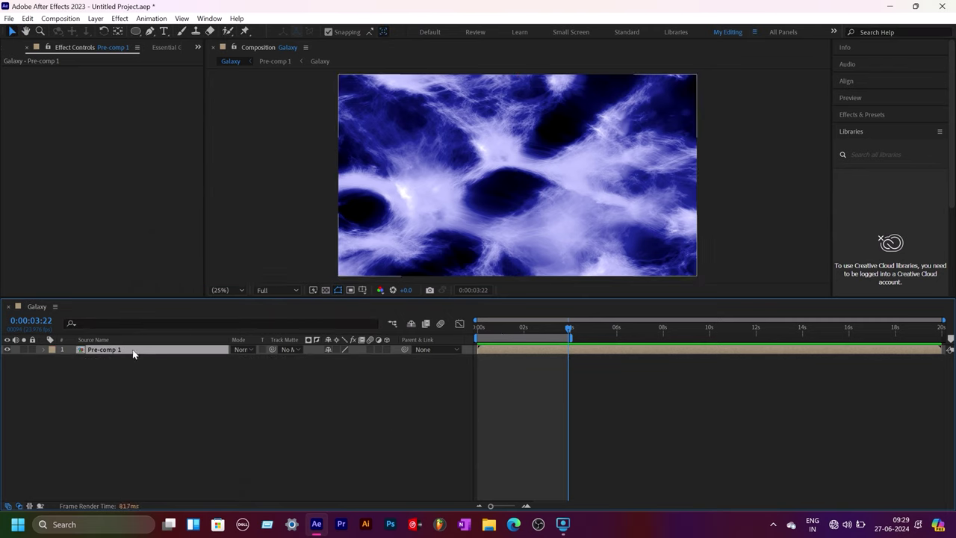
key("ctrl+d")
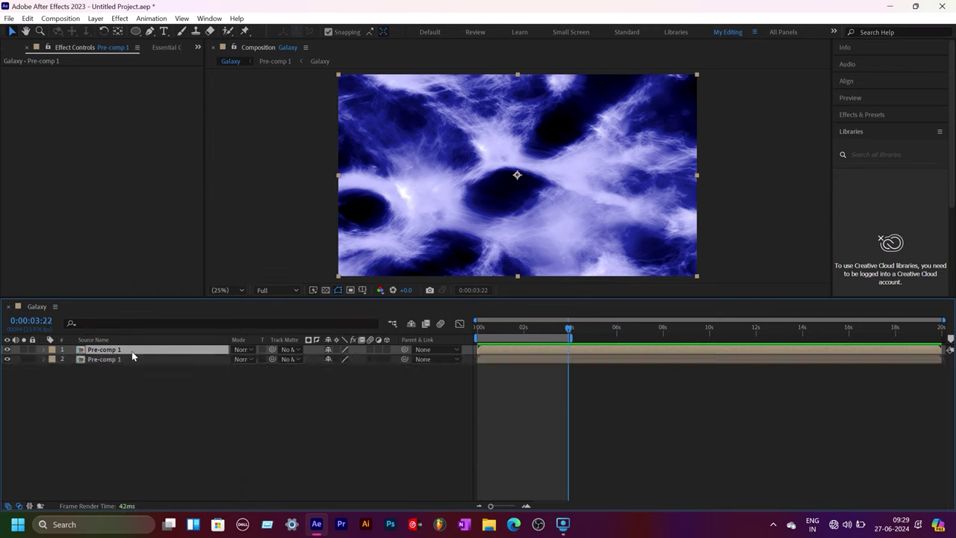
Scale the top Pre-comp 1 copy to 147% and shift it left to position 1090, 1080
key("s")
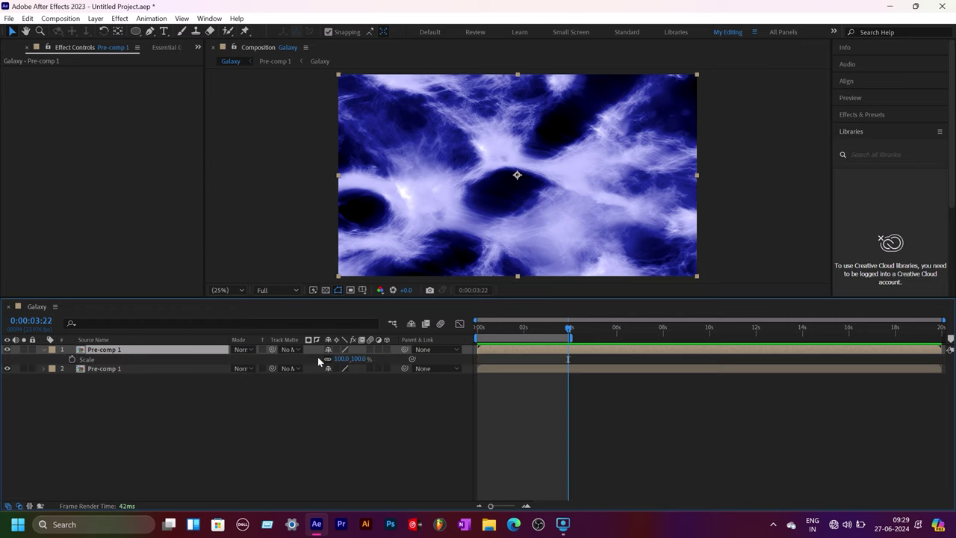
left_click_drag(340, 361, 363, 360)
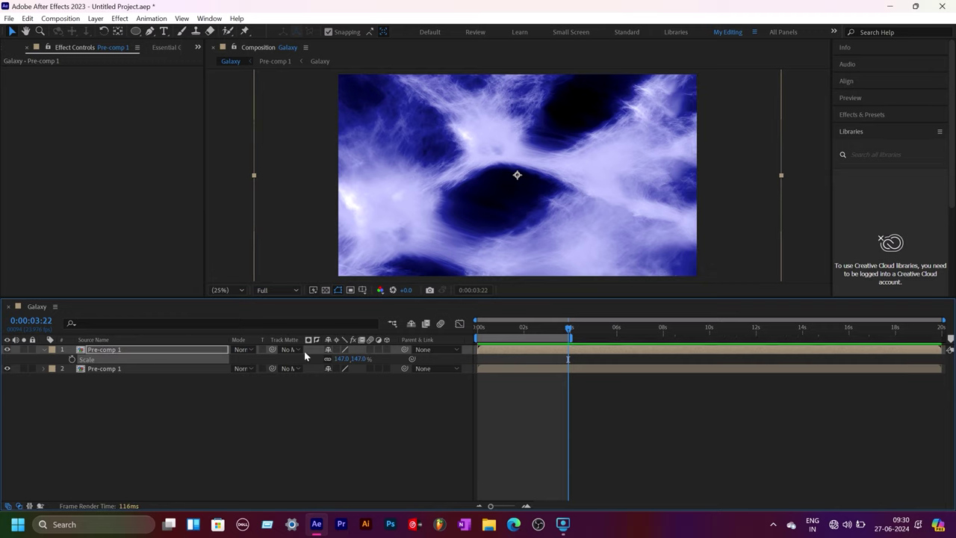
key("p")
left_click_drag(331, 358, 325, 359)
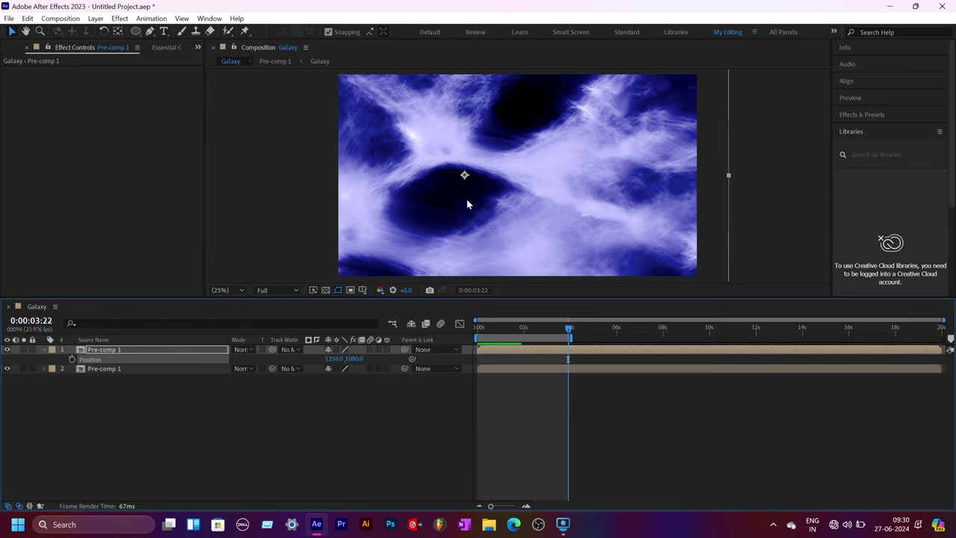
left_click_drag(332, 358, 181, 356)
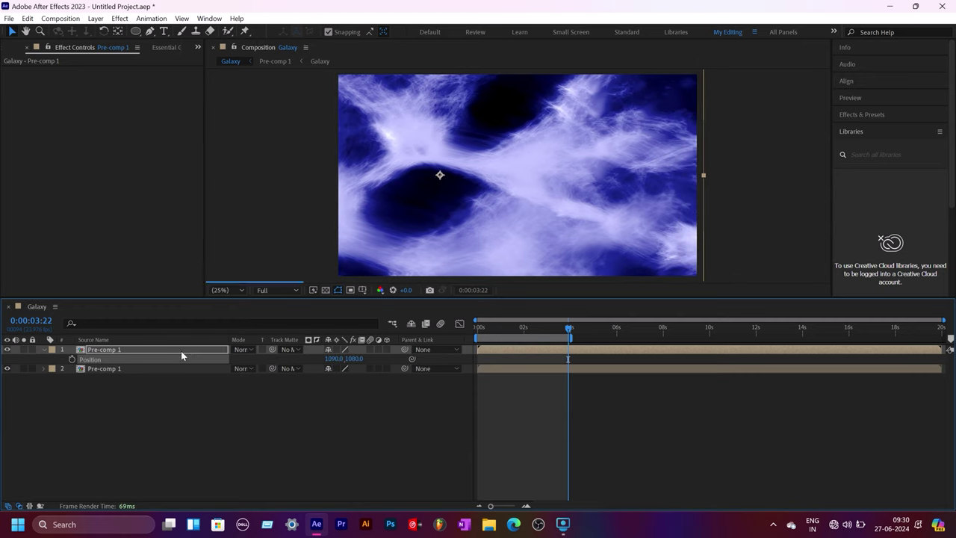
left_click(214, 414)
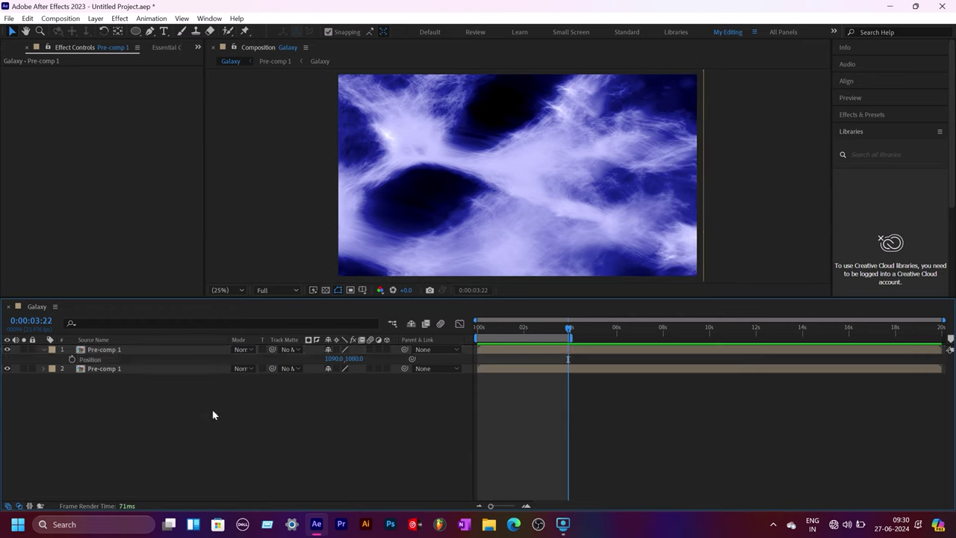
left_click(146, 355)
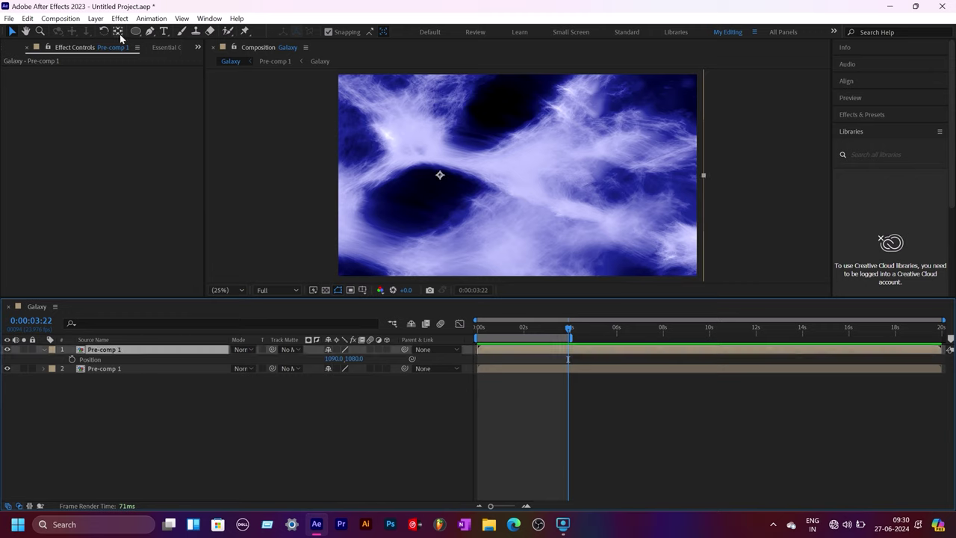
Draw a closed Pen mask on the top Pre-comp 1 layer, extending past the right edge
left_click(149, 31)
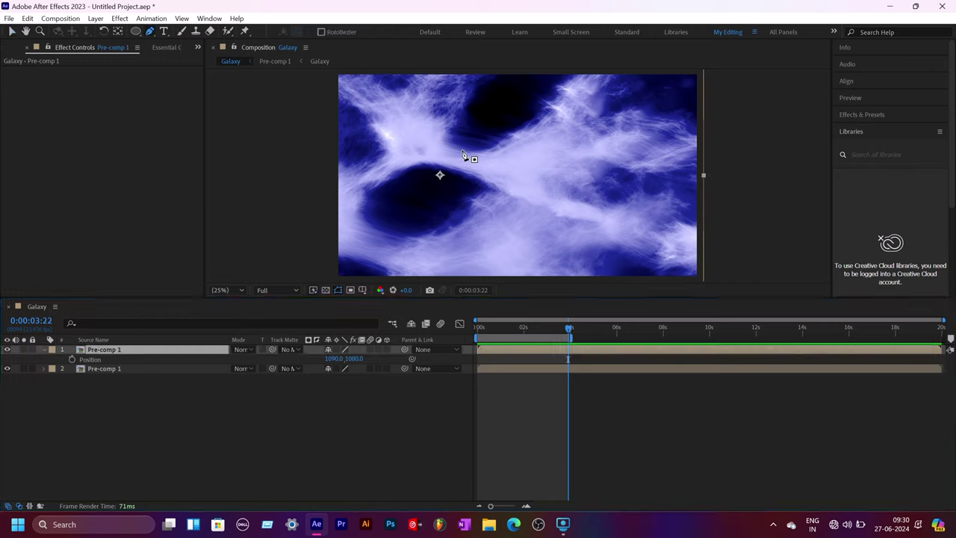
left_click(495, 129)
left_click(518, 102)
left_click(553, 78)
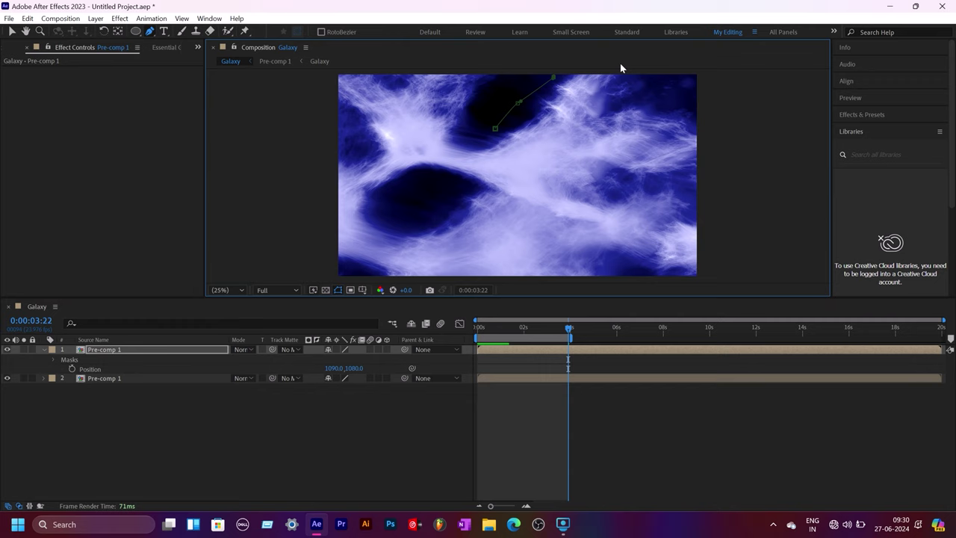
left_click(710, 80)
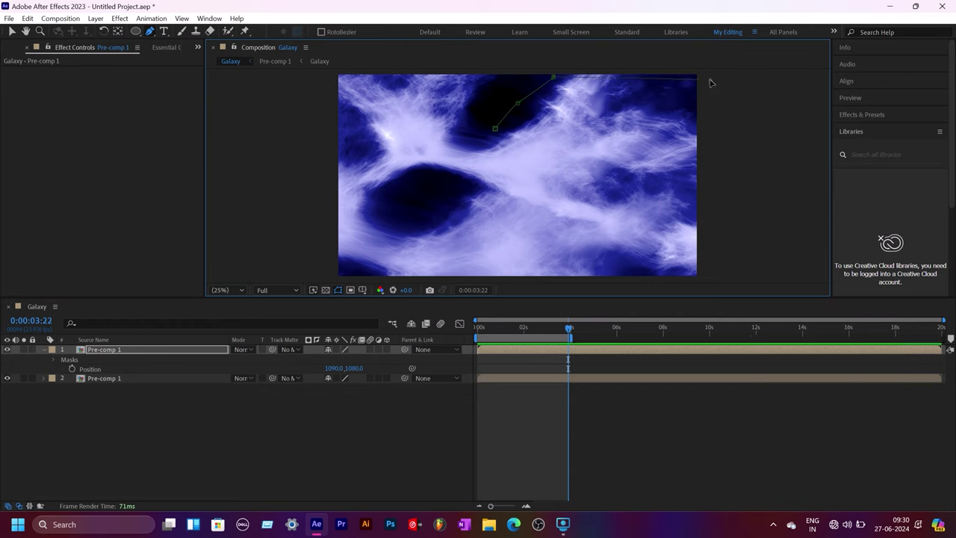
left_click(723, 165)
left_click(723, 225)
left_click(714, 269)
left_click(392, 213)
left_click(448, 200)
left_click(495, 128)
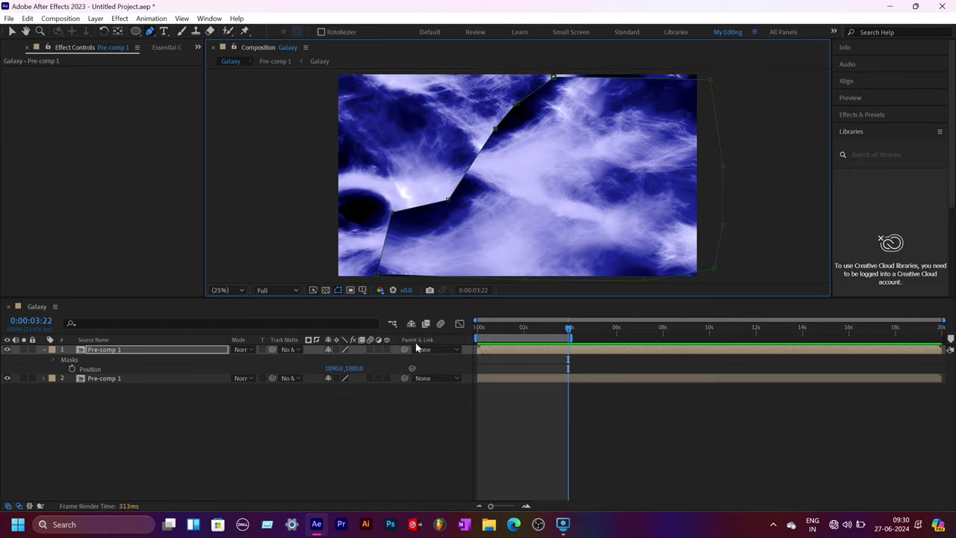
Feather Mask 1 to about 201 pixels
left_click(54, 359)
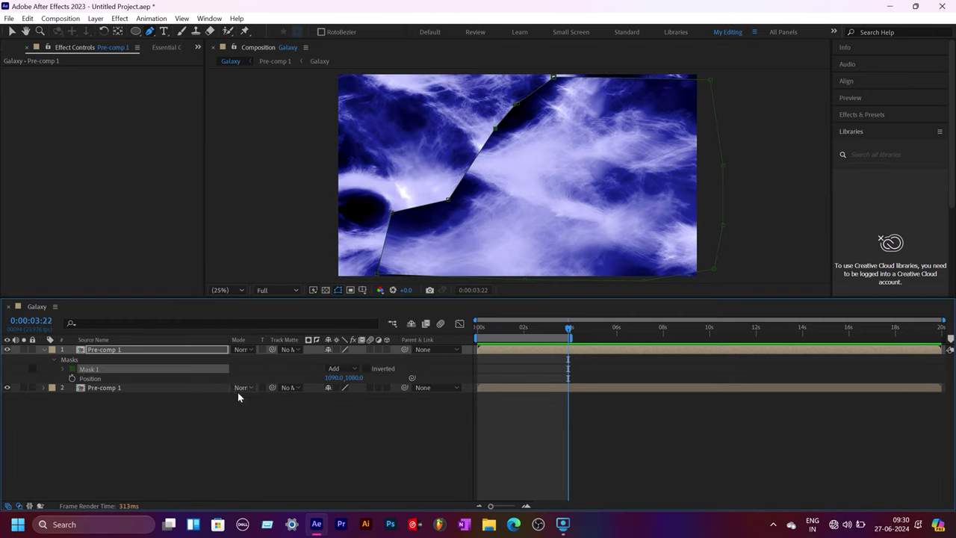
left_click(62, 369)
left_click_drag(347, 390, 439, 381)
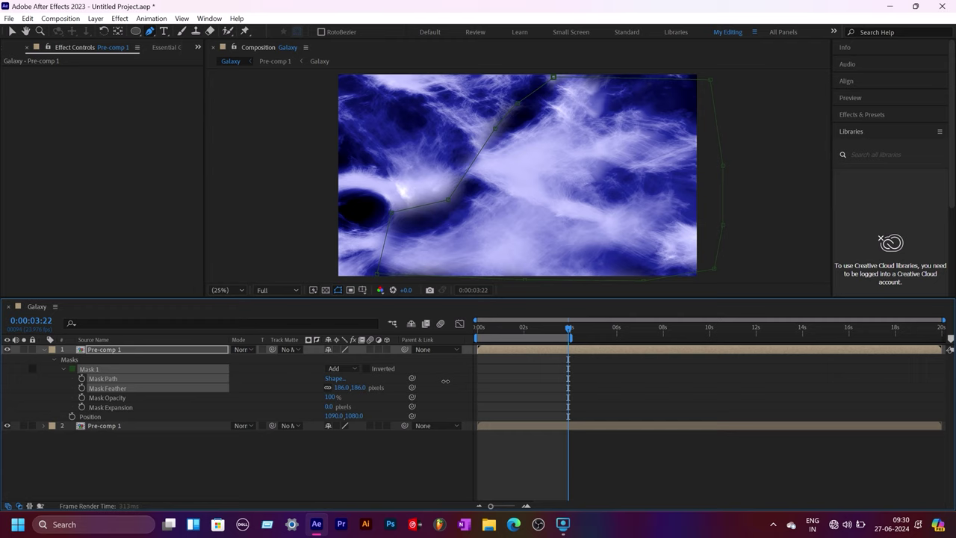
left_click(325, 461)
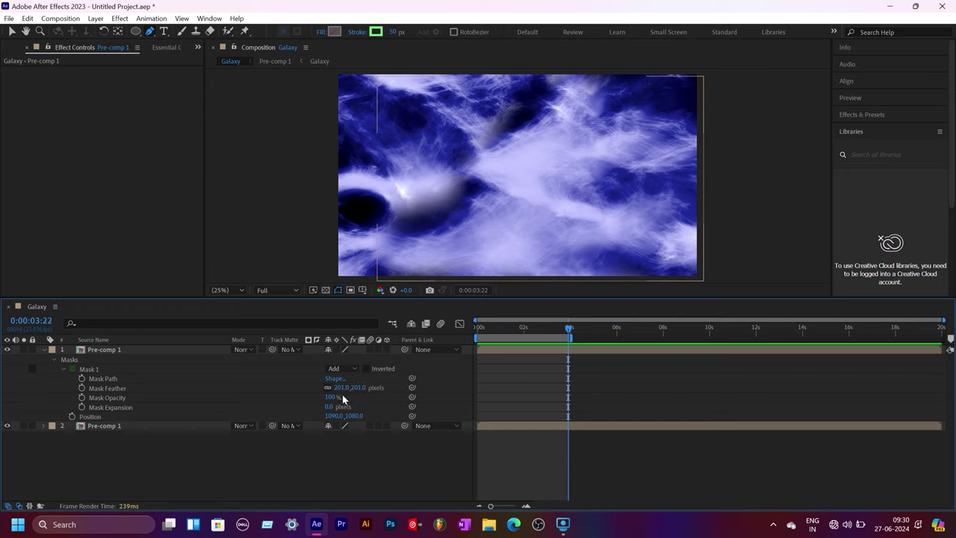
Set the masked layer's blending mode to Lighten
left_click(43, 350)
left_click(249, 351)
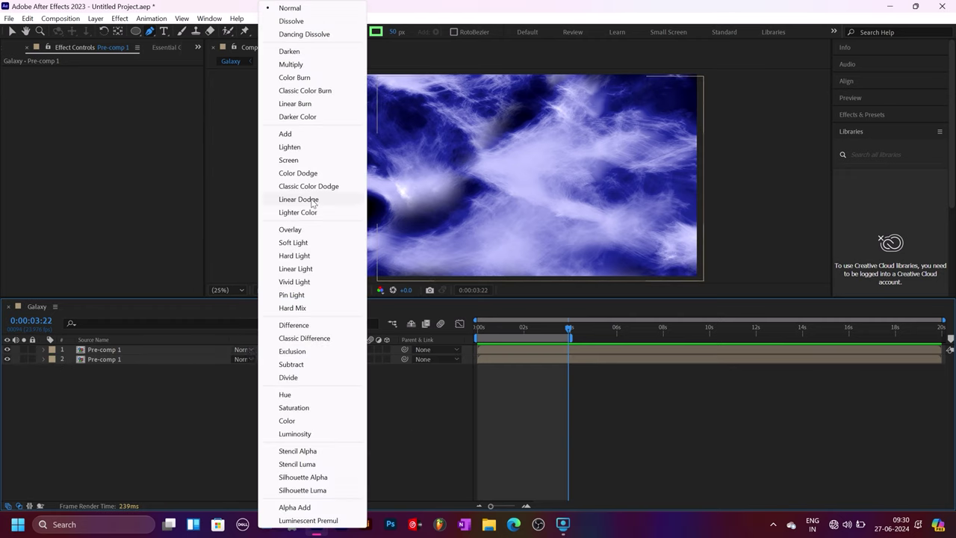
left_click(299, 151)
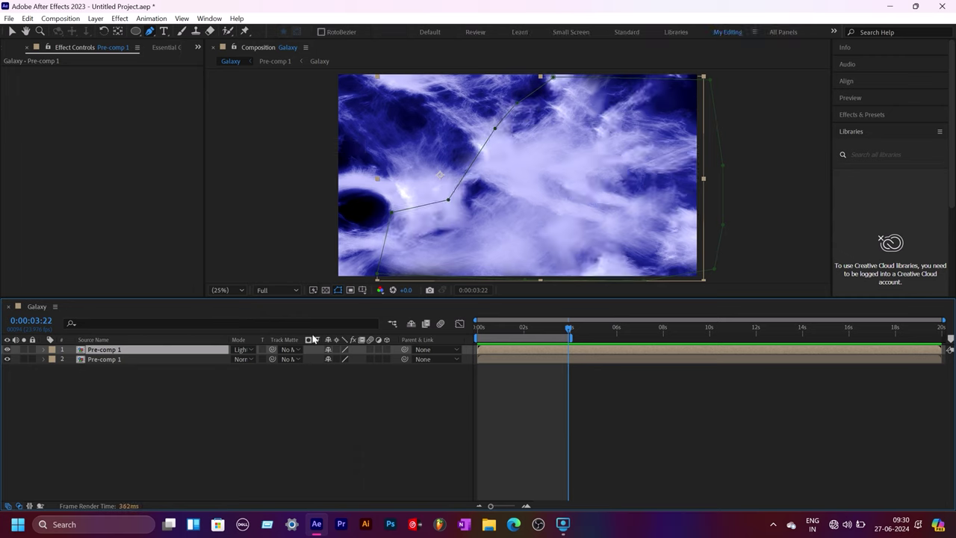
left_click(296, 405)
Add Blue Solid 2 on top of the Galaxy comp and scrub its opacity down to 14%
right_click(159, 390)
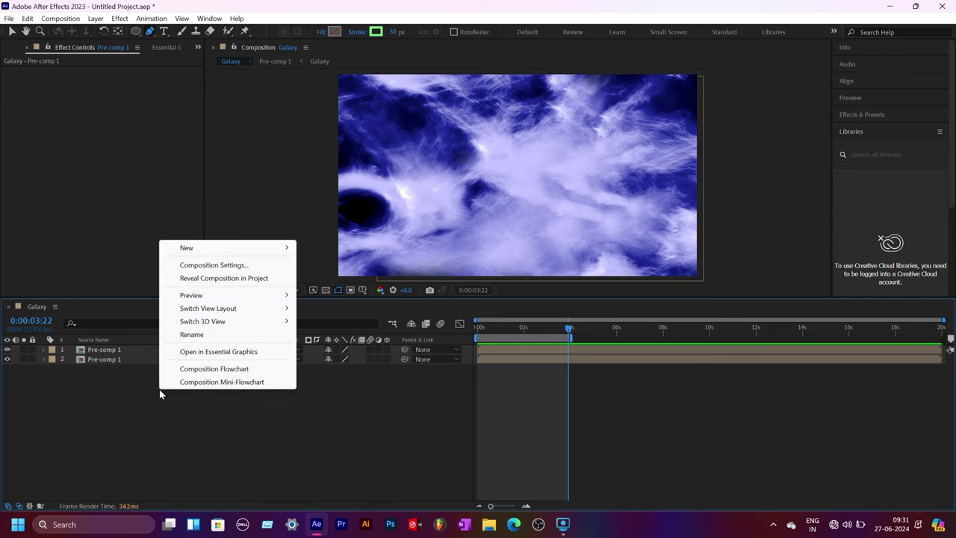
mouse_move(194, 252)
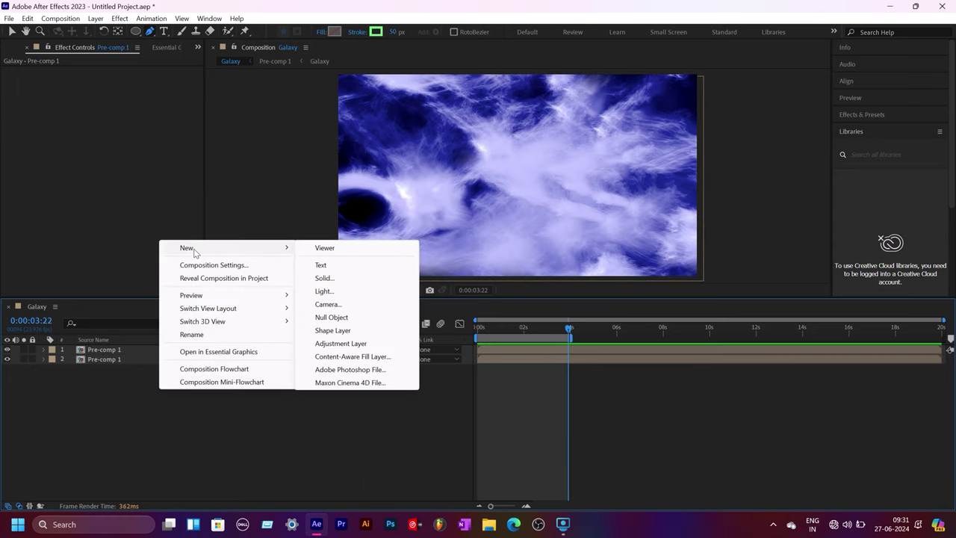
left_click(324, 277)
left_click(512, 359)
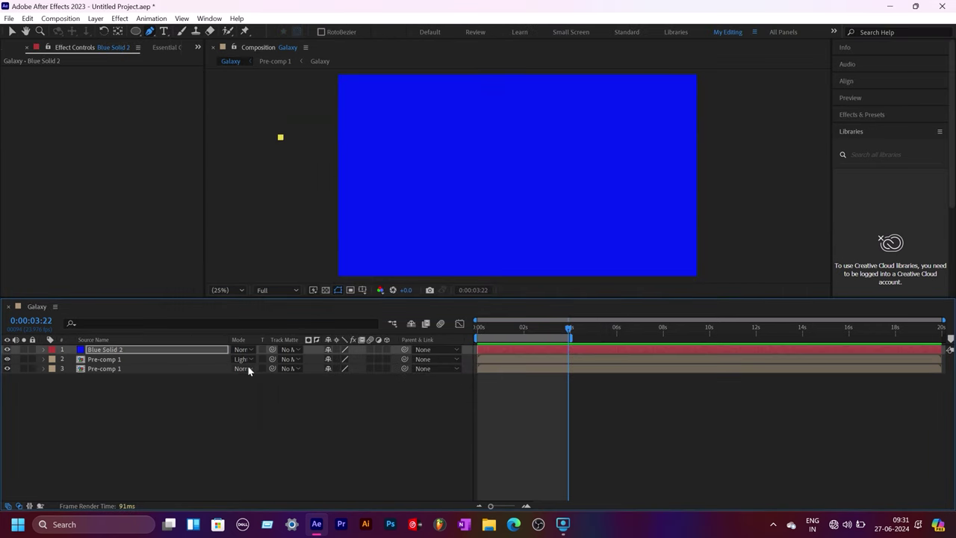
key("t")
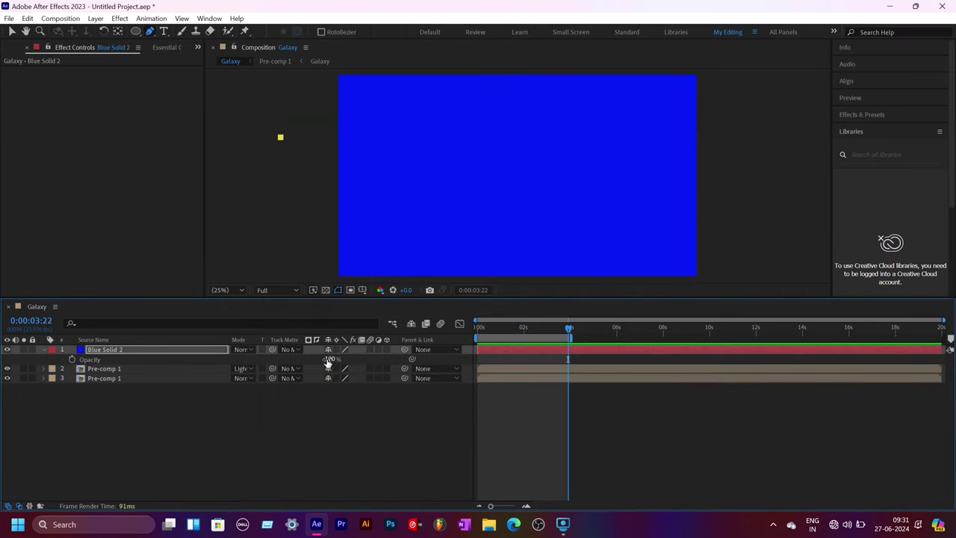
left_click_drag(329, 358, 300, 362)
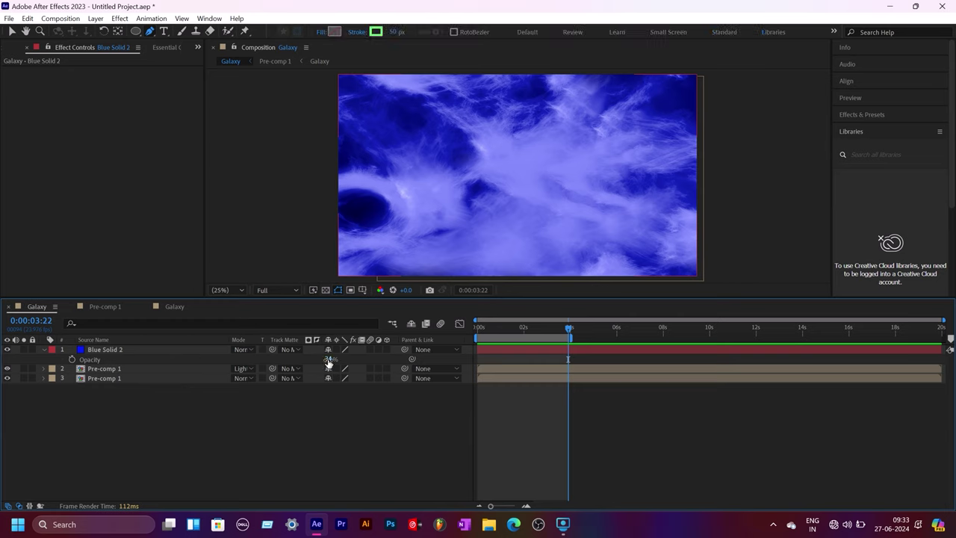
left_click_drag(328, 362, 319, 362)
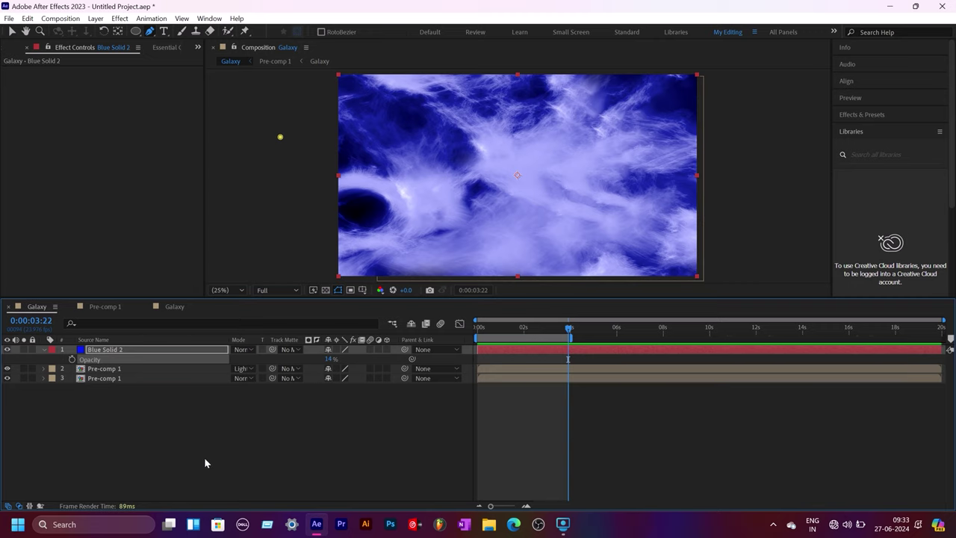
left_click(147, 420)
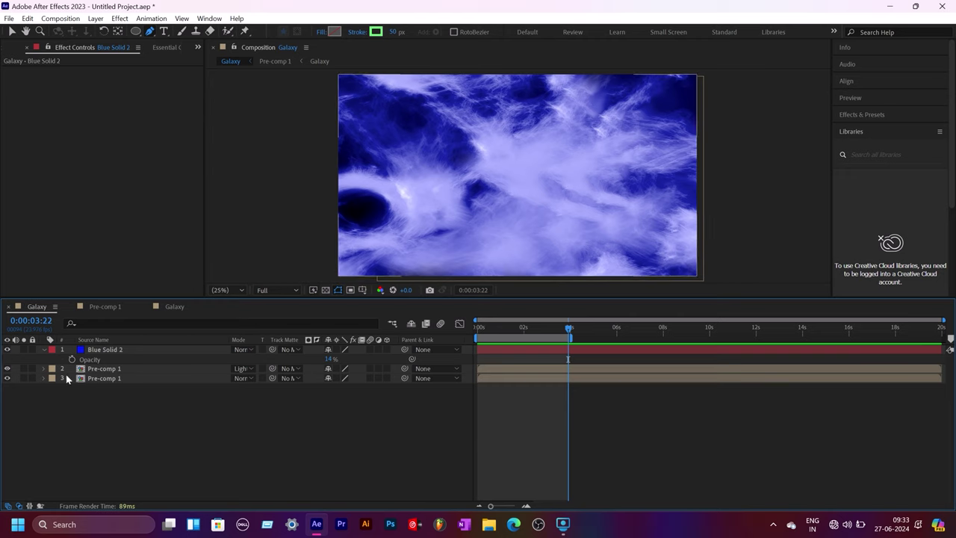
Create a full-frame white FFFFFF solid named stars at the top of the stack
left_click(43, 349)
right_click(127, 406)
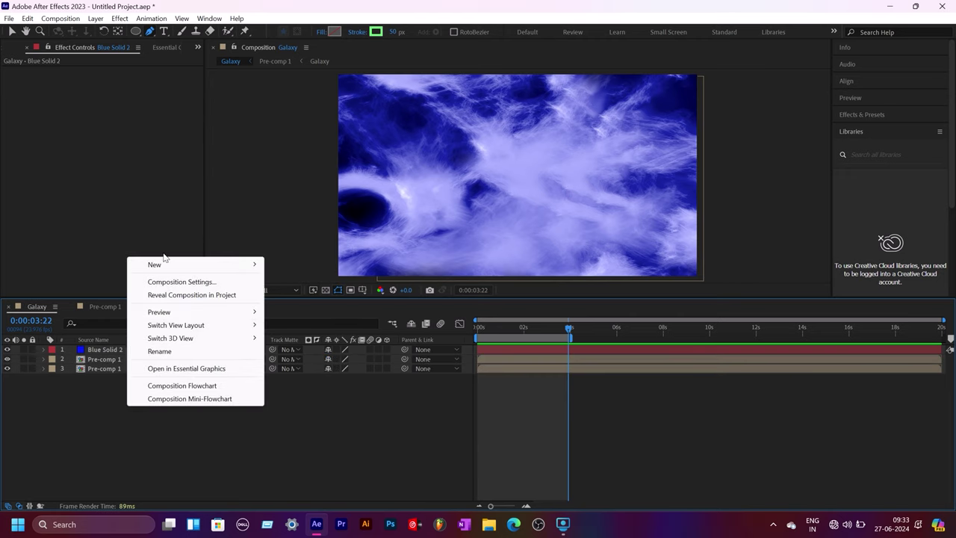
mouse_move(166, 263)
left_click(290, 295)
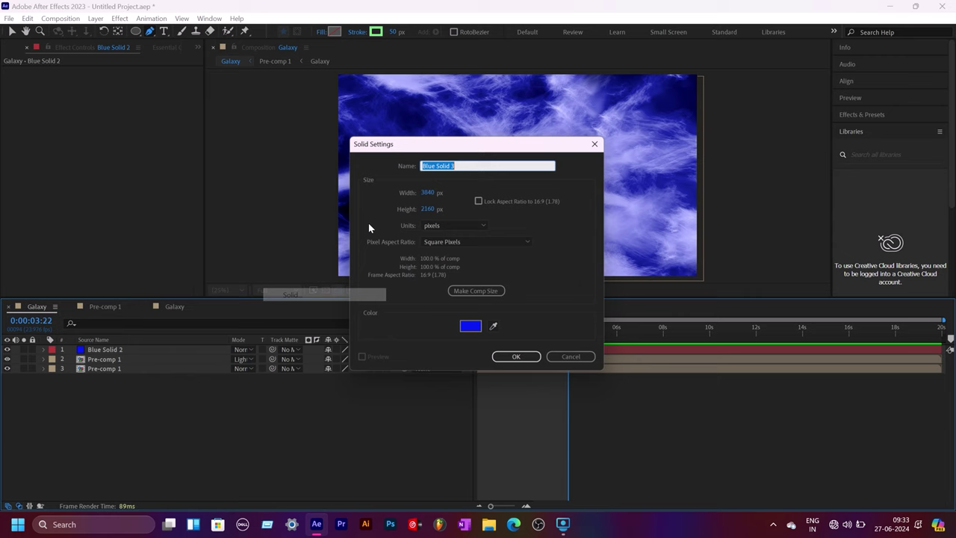
left_click(471, 328)
type("FFFFFF")
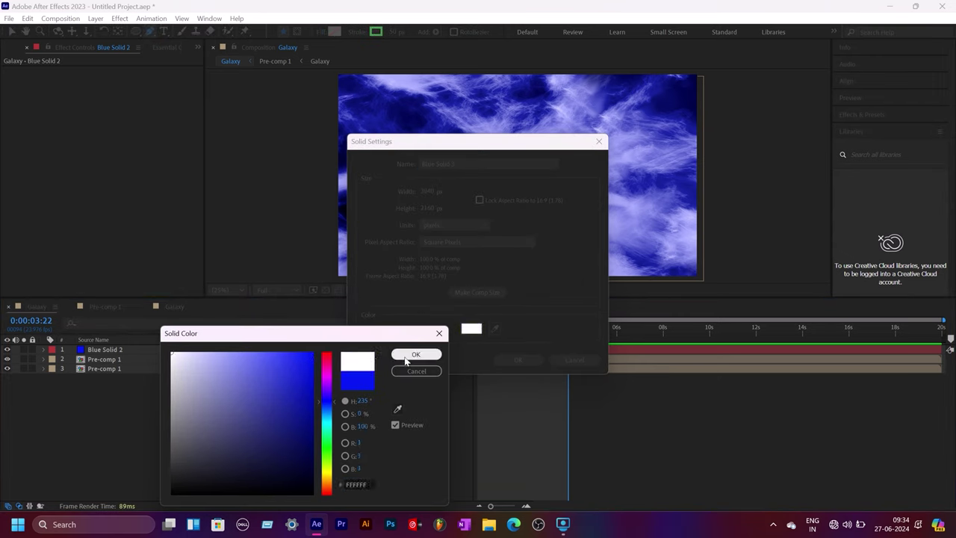
left_click(409, 354)
type("S")
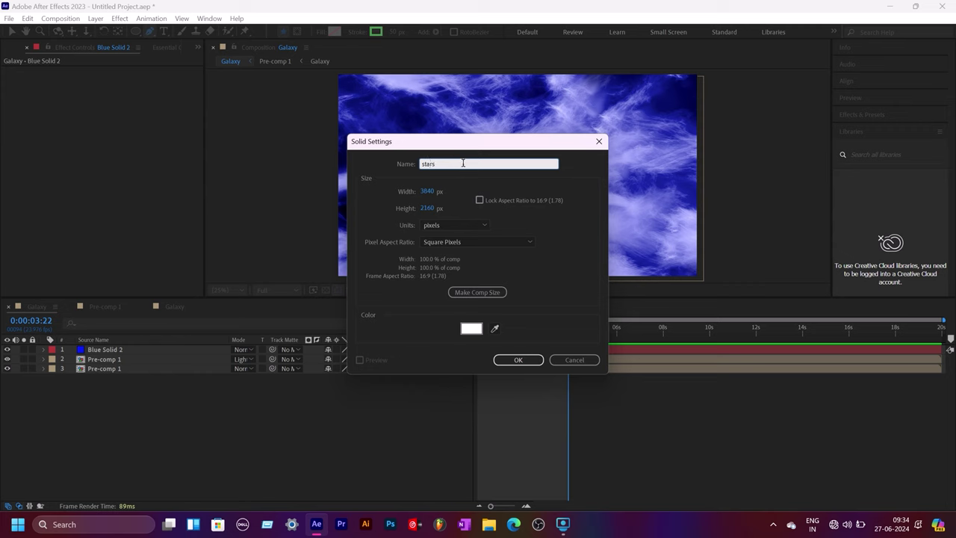
left_click(508, 360)
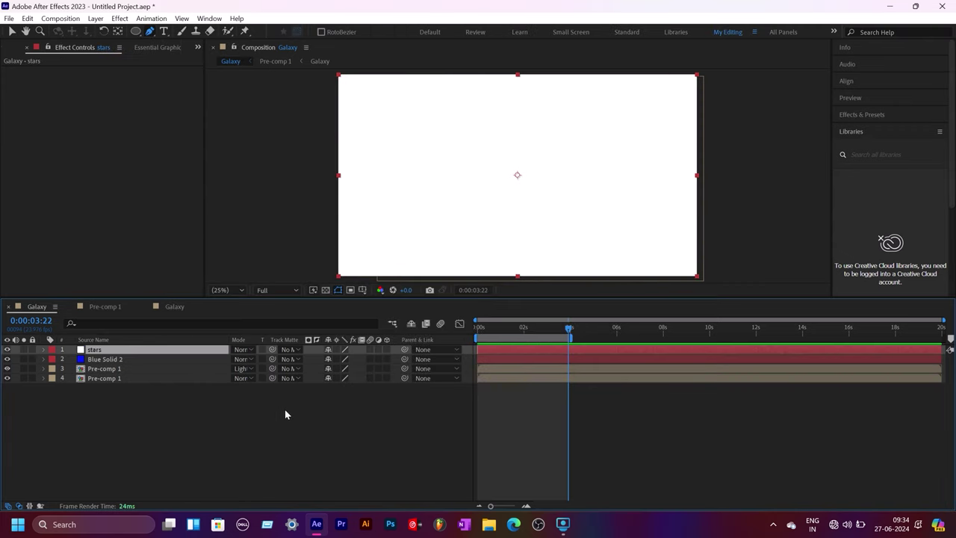
key("ctrl+space")
Apply CC Star Burst to stars with Scatter 175, Size 50 and Speed -0.01
type("s")
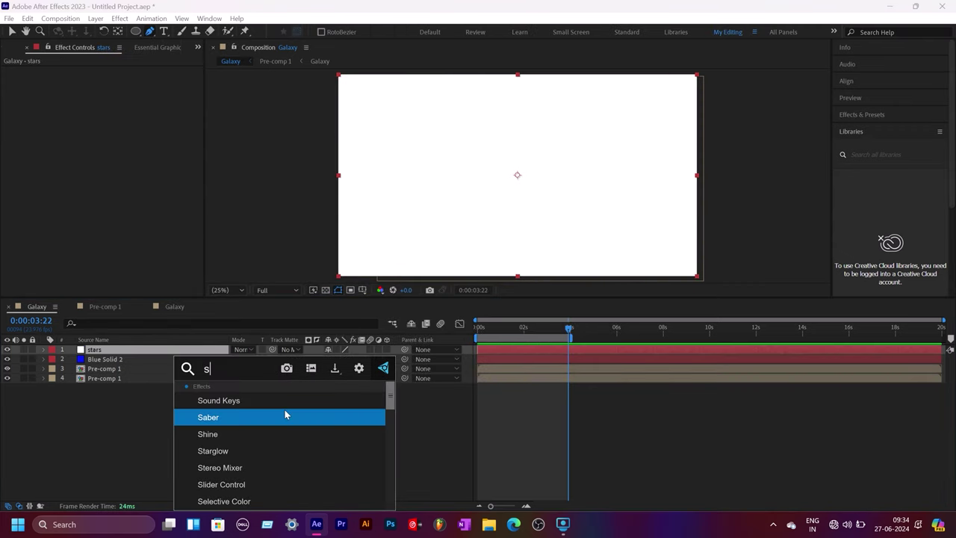
type("tar")
left_click(247, 419)
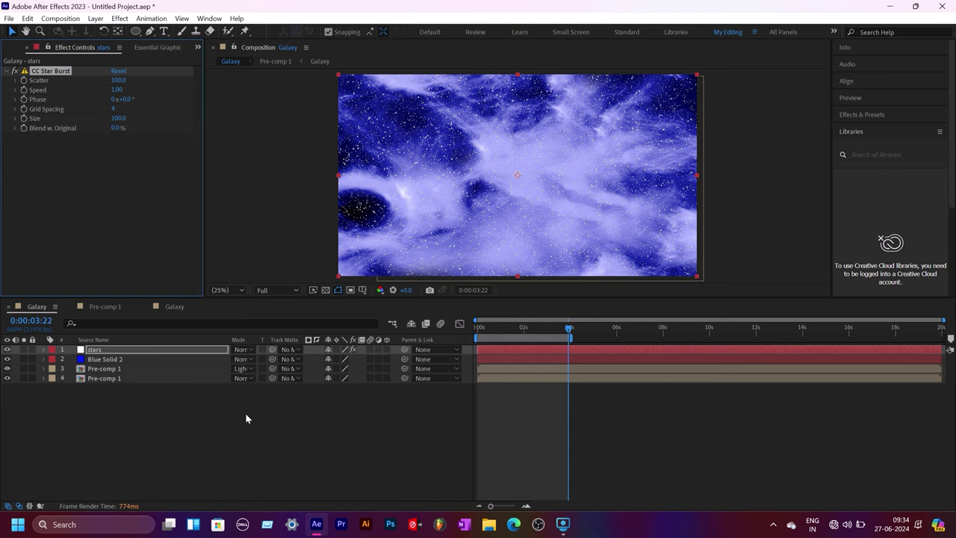
left_click(118, 80)
type("175")
key("Return")
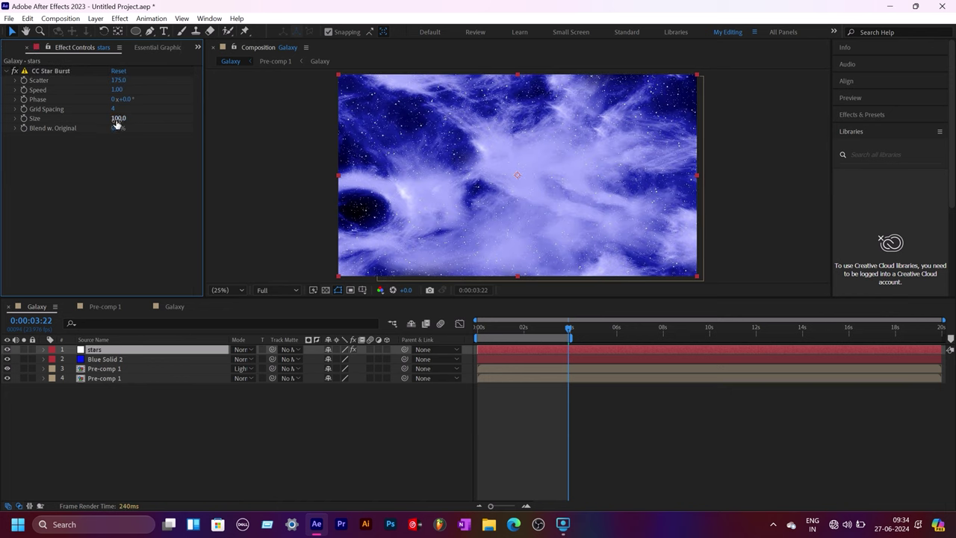
left_click(118, 118)
type("50")
left_click(121, 163)
left_click_drag(116, 90, 68, 100)
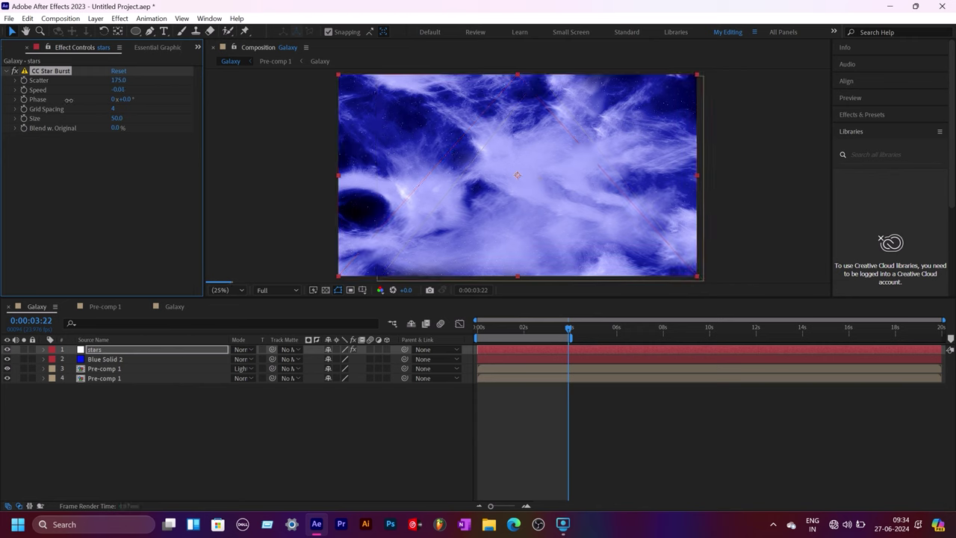
left_click(109, 197)
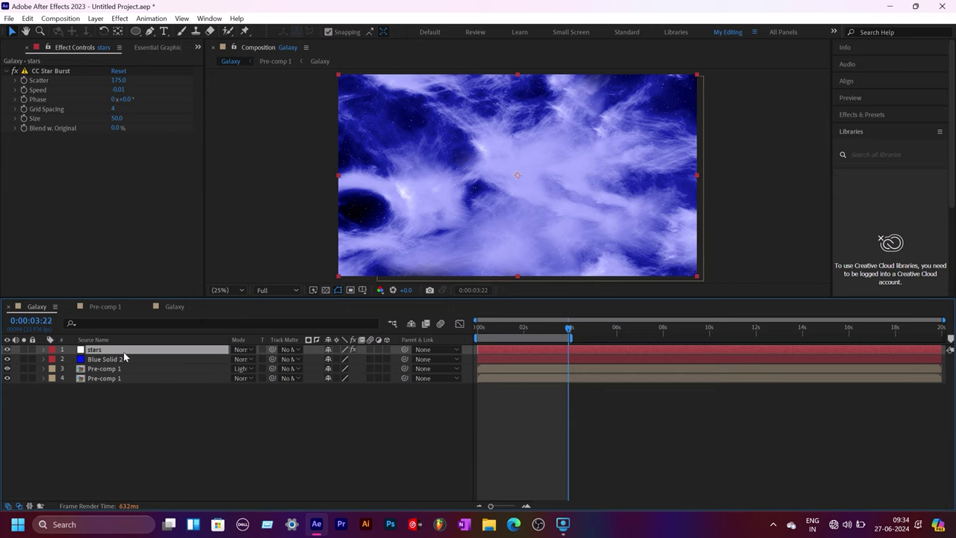
key("ctrl+d")
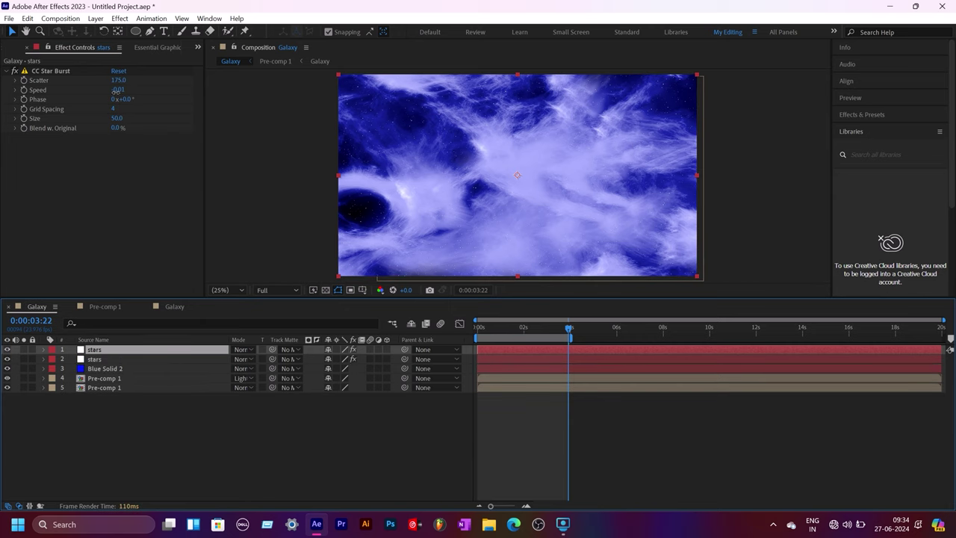
Give the duplicated stars layer's CC Star Burst Speed -0.05, Scatter 150 and Size 75
left_click_drag(115, 89, 117, 89)
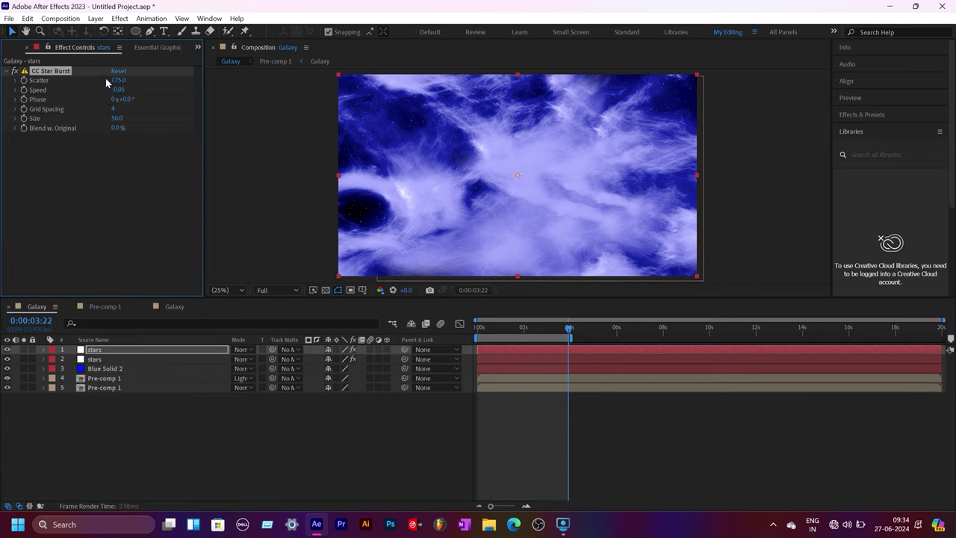
left_click(119, 80)
type("5")
type("0")
left_click(141, 185)
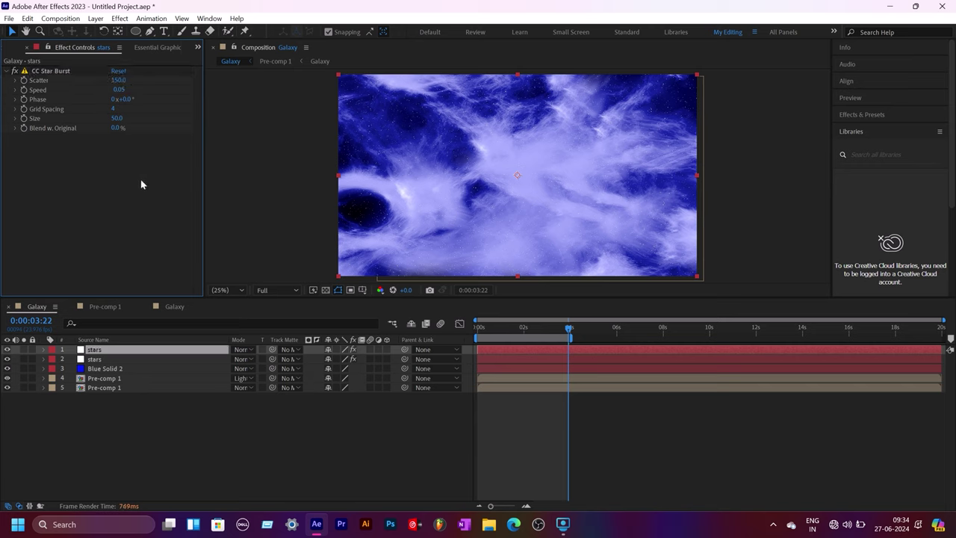
left_click(117, 118)
type("75")
left_click(116, 198)
Apply Glow to the top stars copy and raise Glow Radius to 58
key("ctrl+space")
type("g")
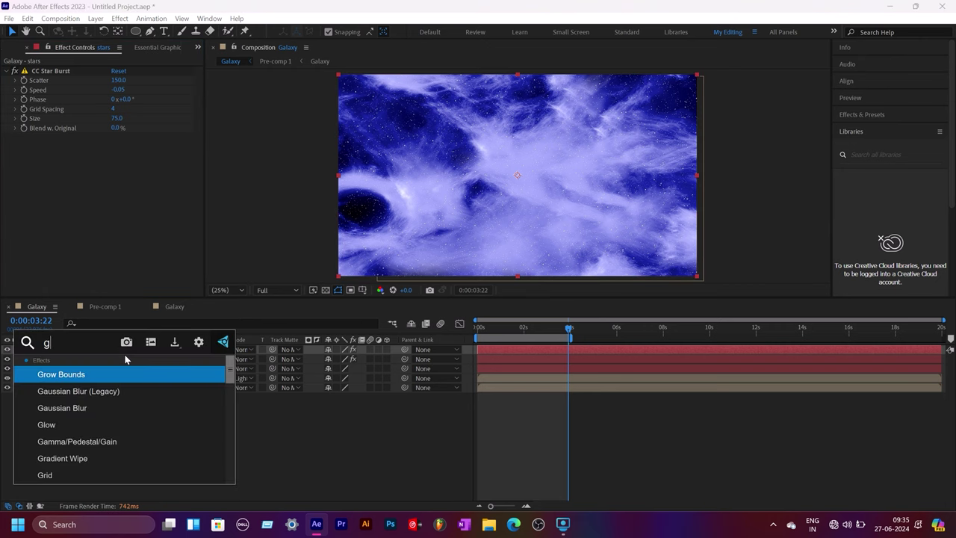
type("low")
key("Return")
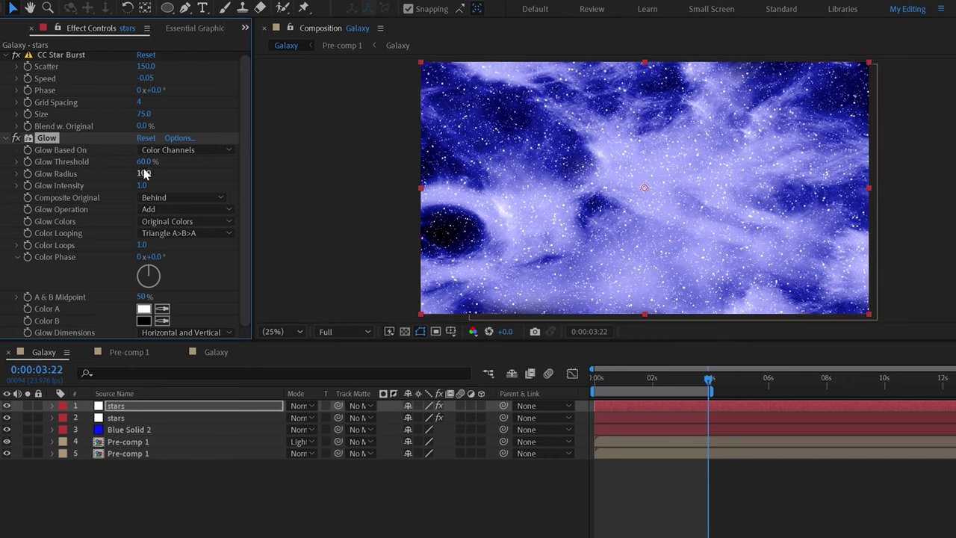
left_click_drag(143, 173, 179, 181)
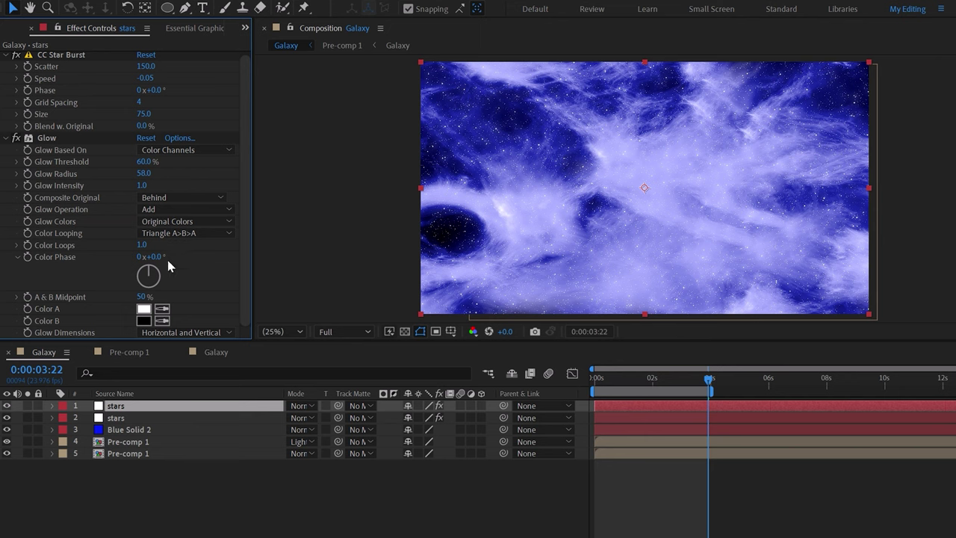
Duplicate the top stars layer and set the copy to Size 60, Scatter 120, Speed -0.03
left_click(165, 484)
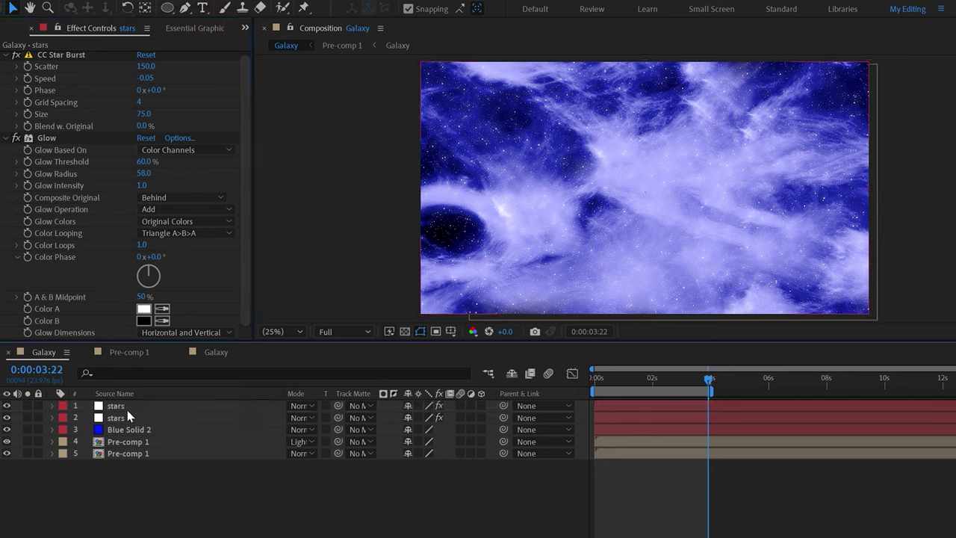
left_click(127, 410)
key("ctrl+d")
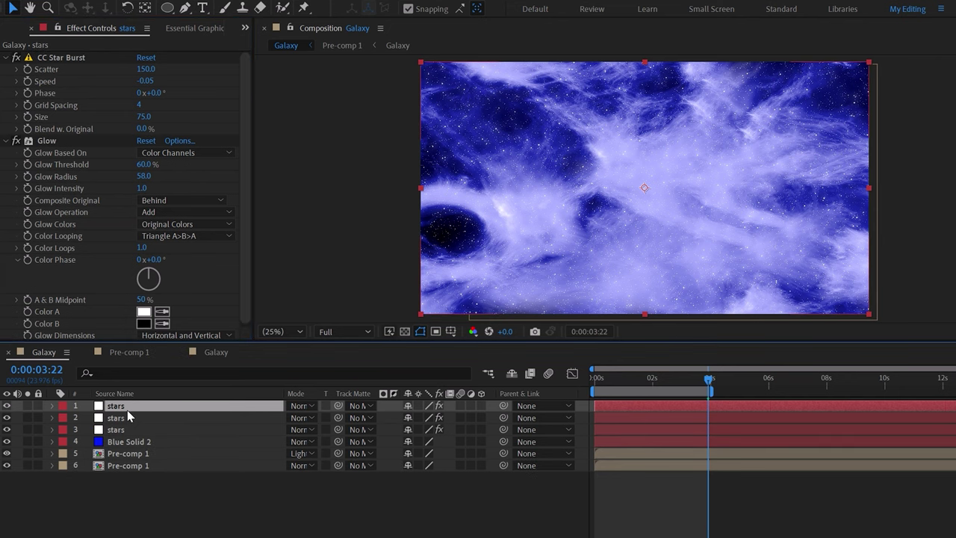
left_click(6, 141)
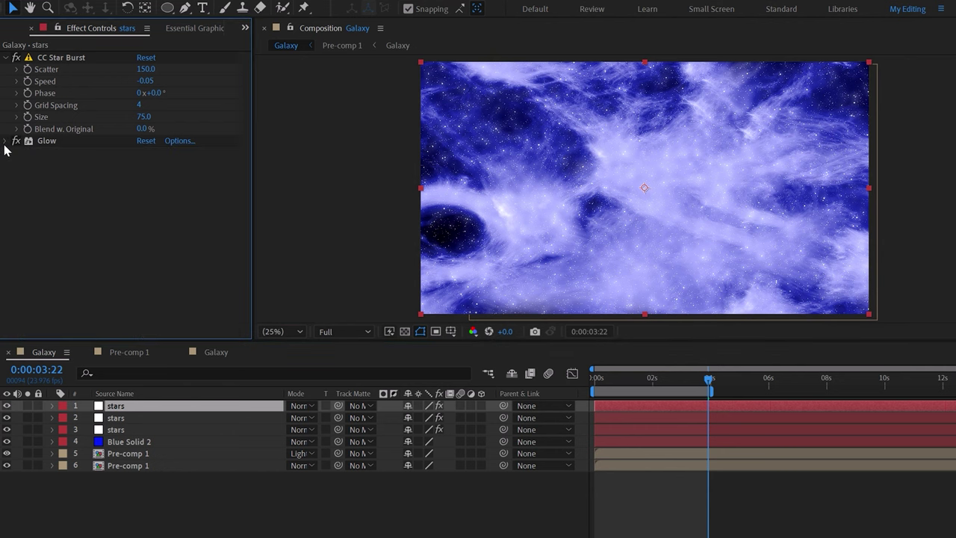
left_click(143, 118)
type("5")
left_click(147, 233)
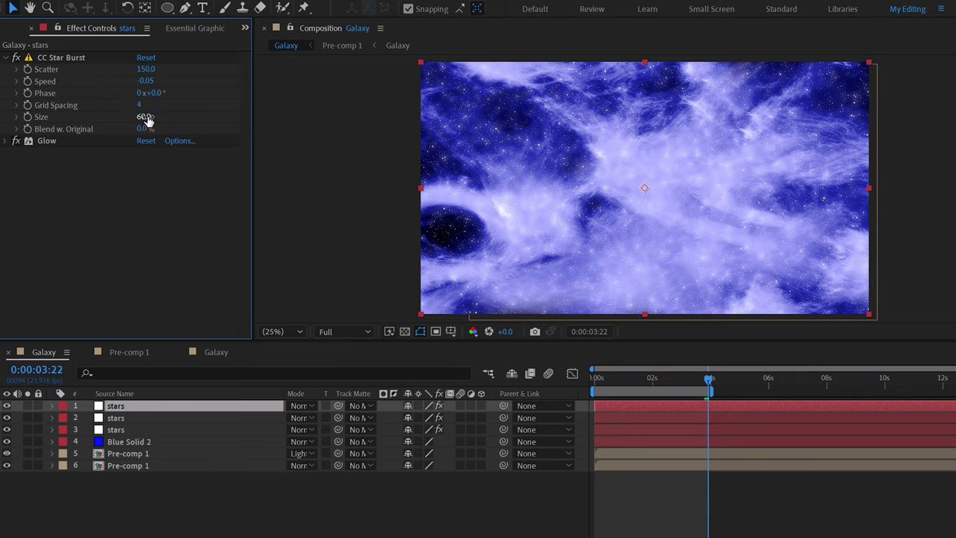
left_click(147, 69)
type("120")
left_click(135, 217)
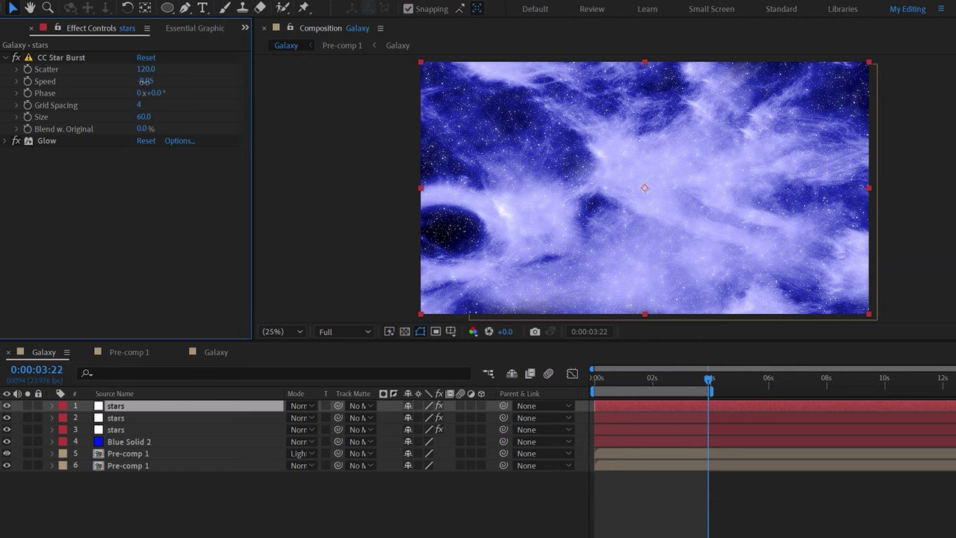
left_click_drag(144, 81, 147, 82)
left_click(155, 236)
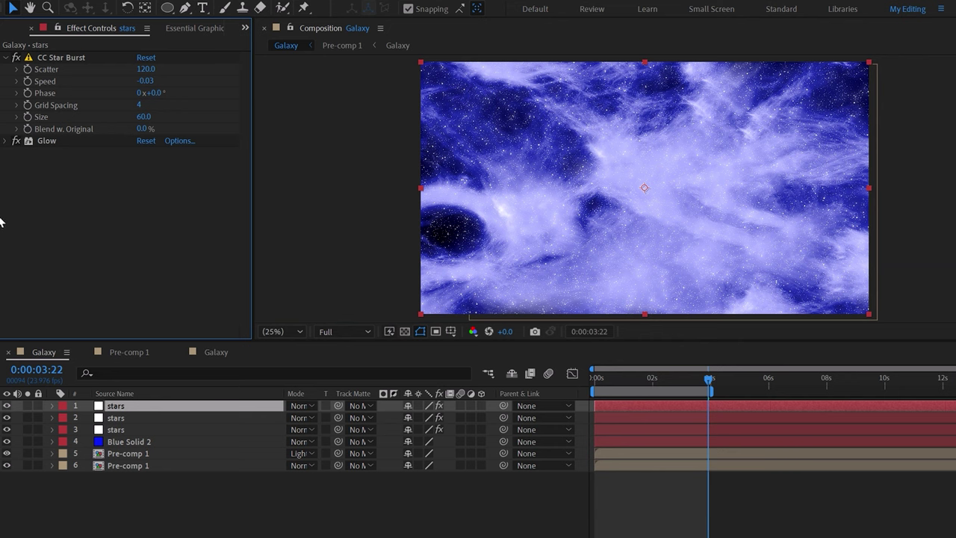
Duplicate the stars layer again, delete Glow from the new copy, and set Size 75
left_click(144, 515)
left_click(127, 405)
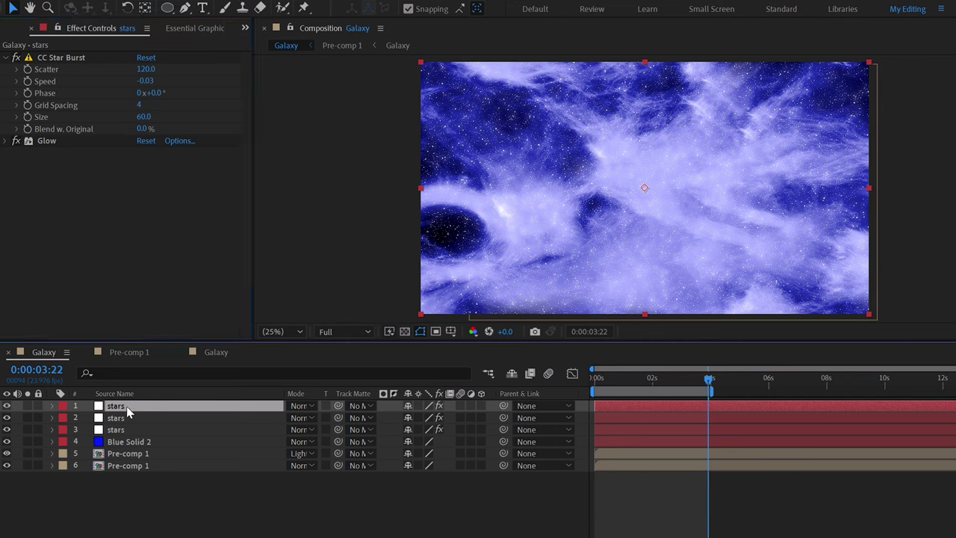
key("ctrl+d")
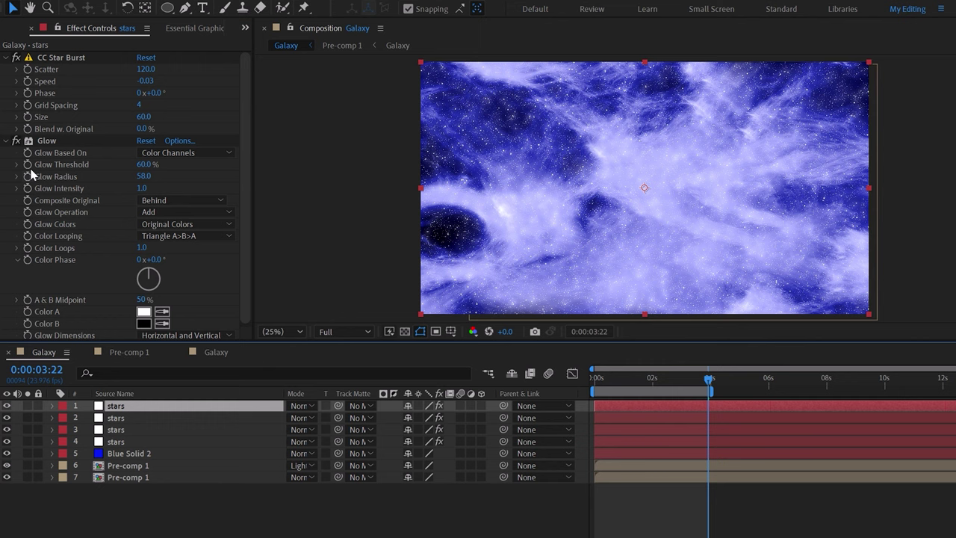
left_click(41, 142)
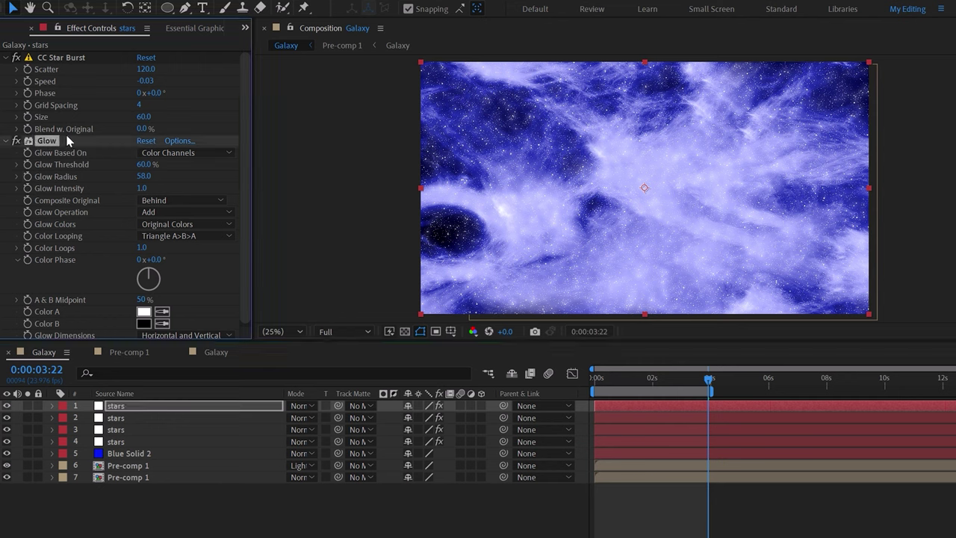
key("Delete")
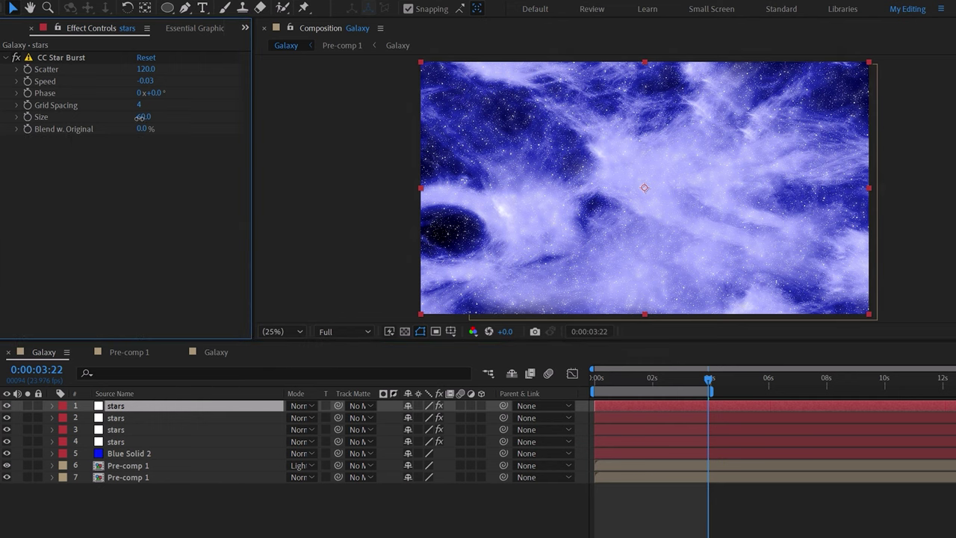
left_click(143, 117)
type("75")
key("Return")
Set the new copy's Scatter to 200 and adjust its drift Speed
left_click(146, 71)
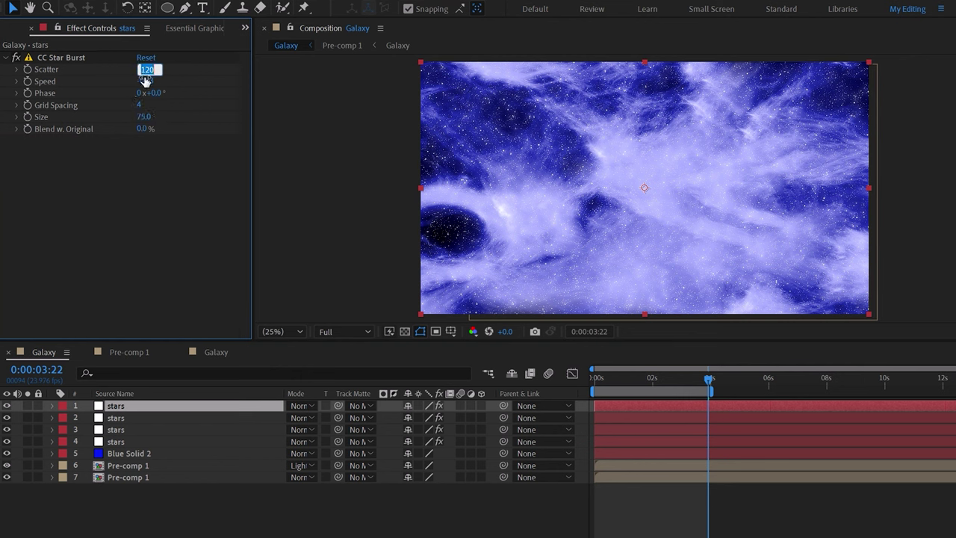
type("2")
type("160")
left_click(162, 226)
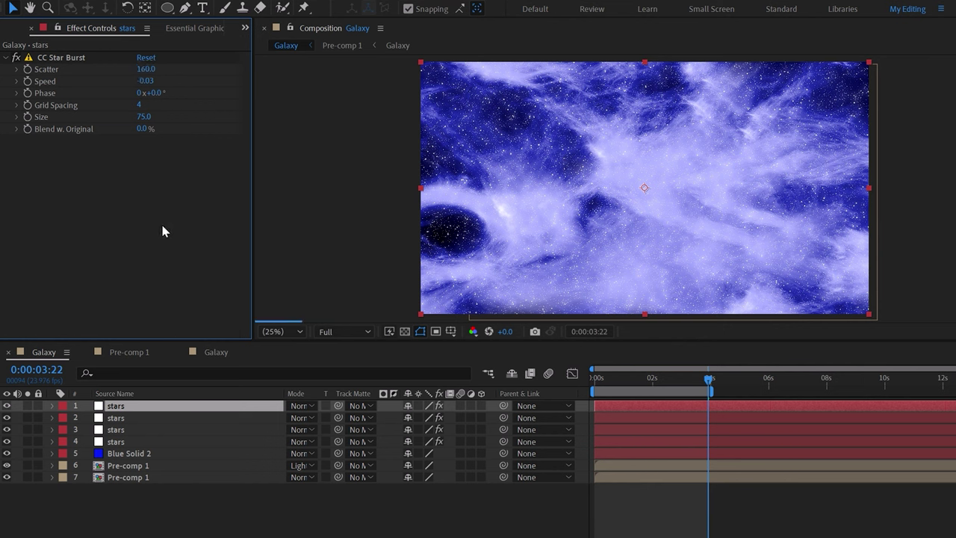
left_click(145, 69)
type("200")
left_click(141, 217)
left_click_drag(141, 83, 148, 82)
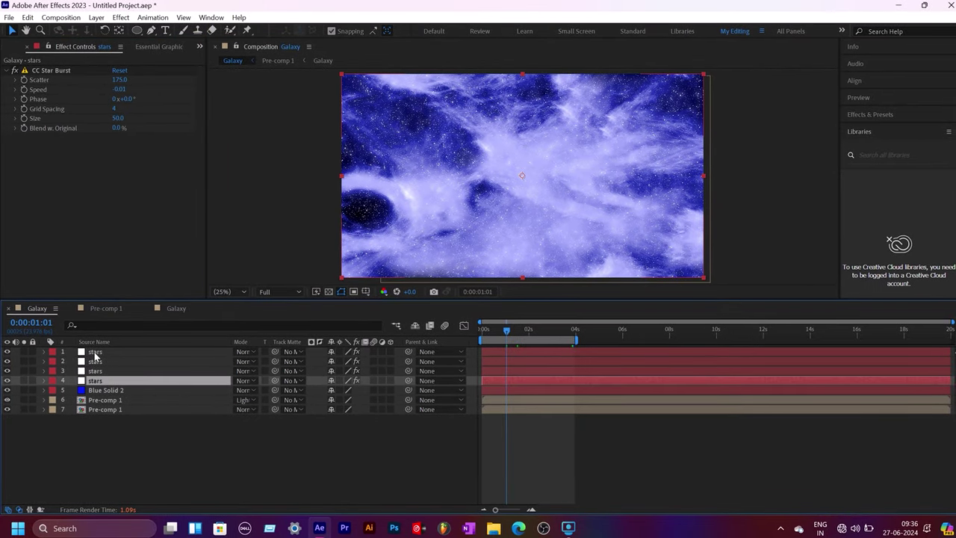
Pre-compose the four stars layers into a pre-comp named Stars
left_click(95, 352, "shift")
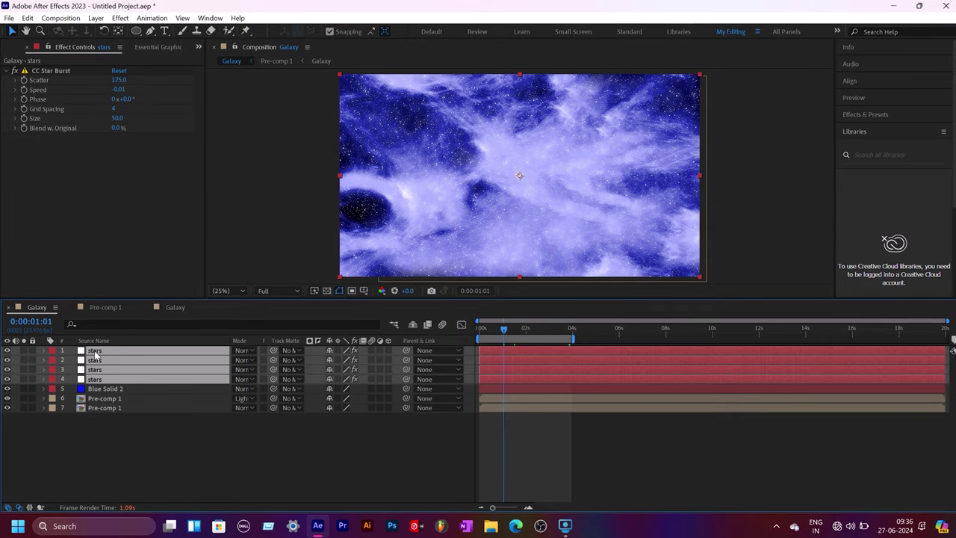
right_click(95, 351)
left_click(137, 435)
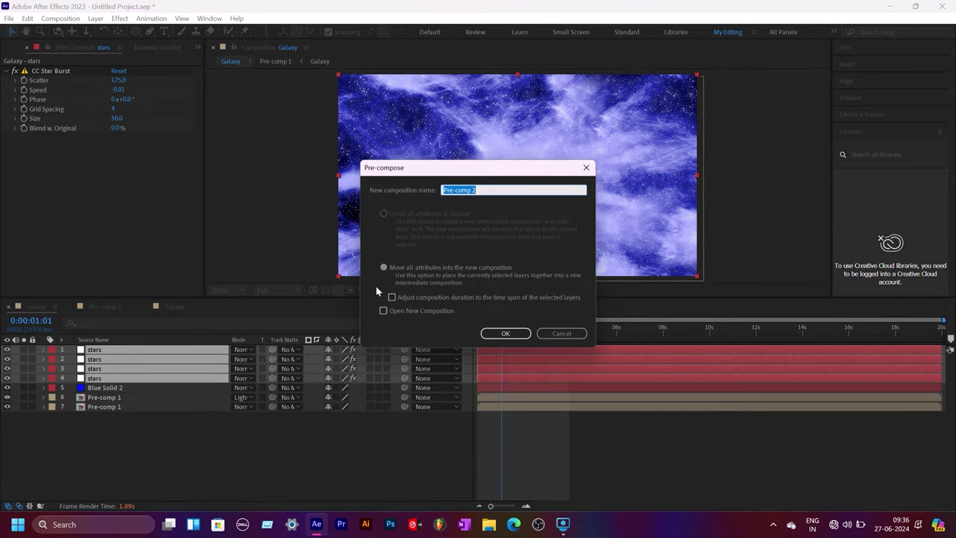
type("Stars")
left_click(505, 333)
Add a full-frame White Solid 2 layer above the Stars pre-comp
left_click(123, 408)
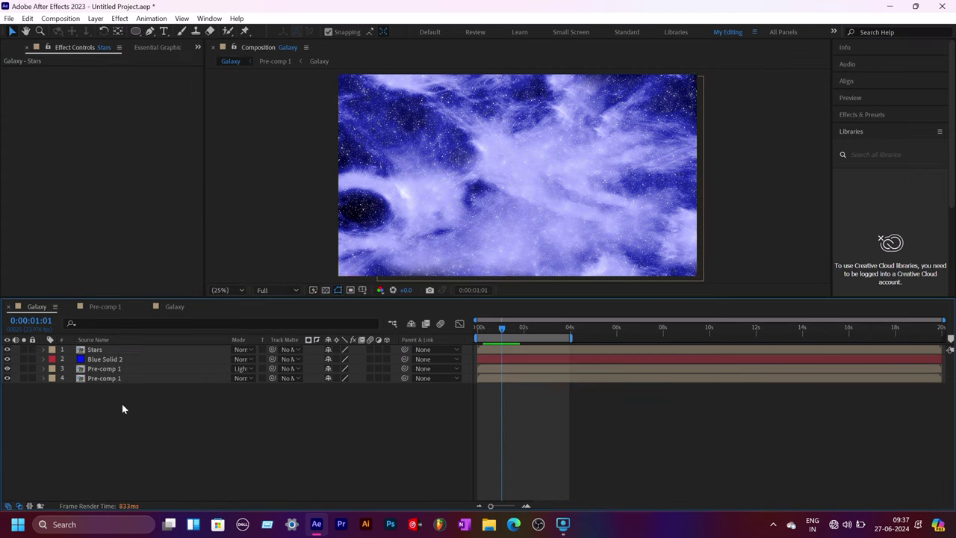
right_click(124, 408)
mouse_move(169, 266)
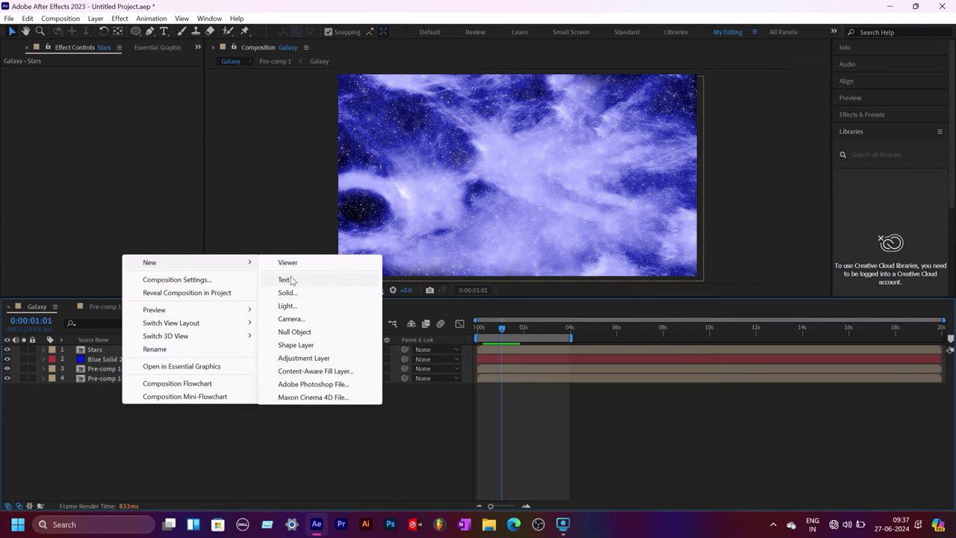
left_click(294, 293)
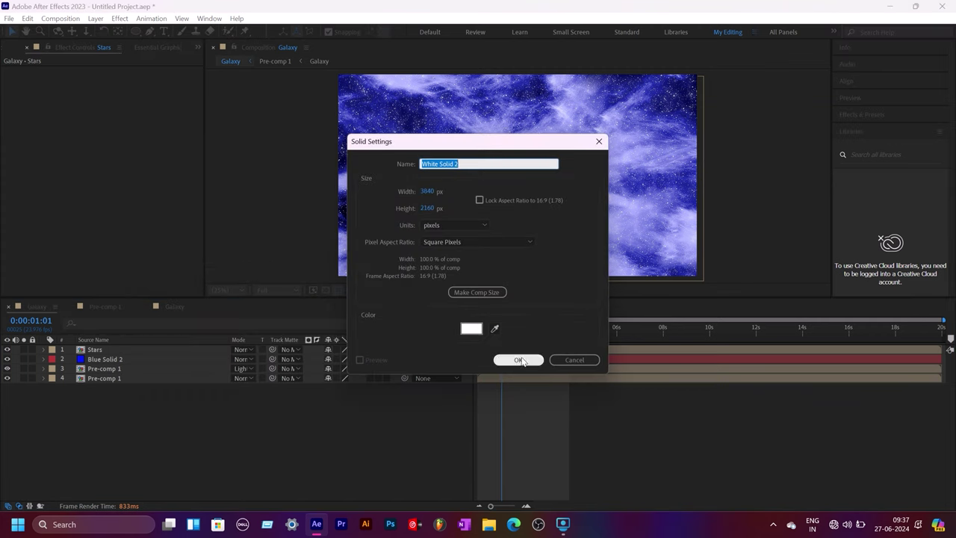
left_click(520, 361)
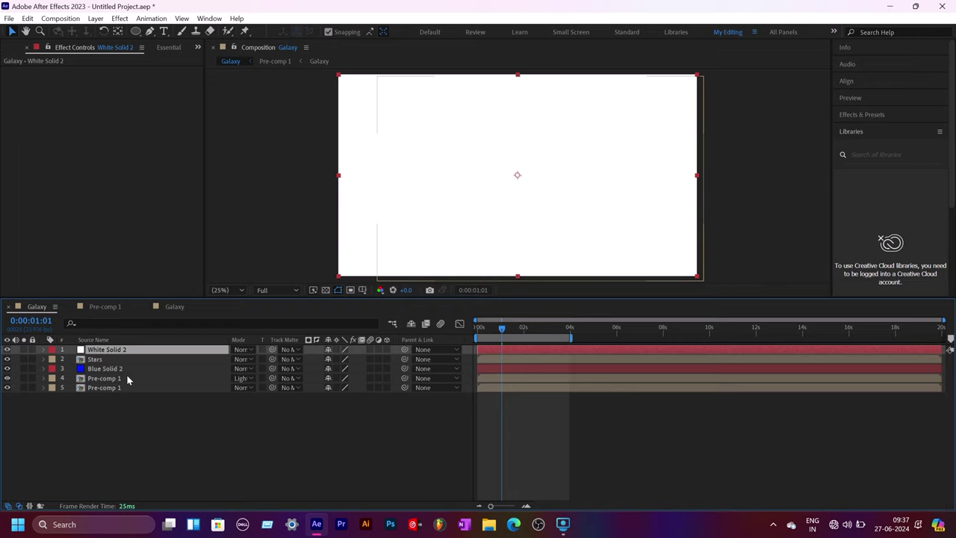
Draw an ellipse mask on White Solid 2 and reshape it into a small curved tail shape at frame centre
left_click(136, 32)
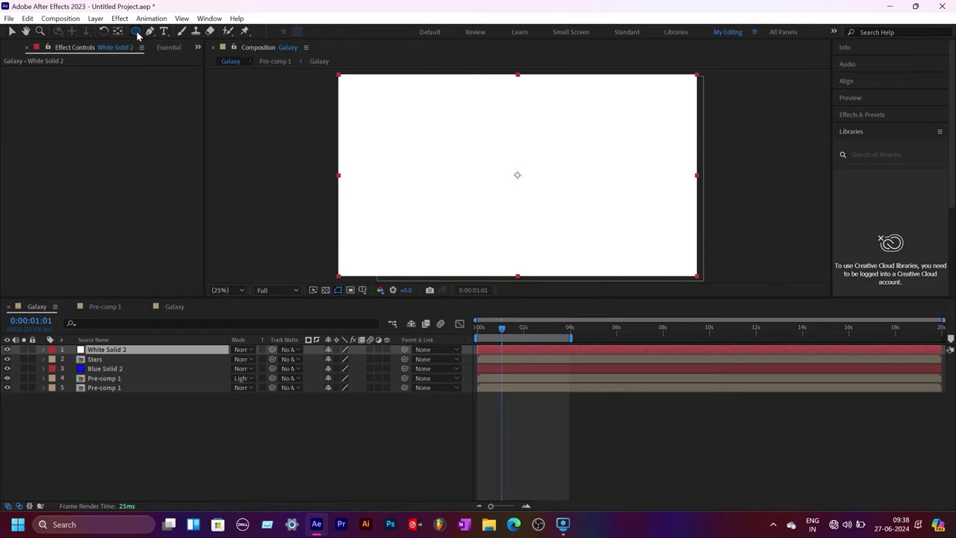
left_click_drag(476, 165, 550, 172)
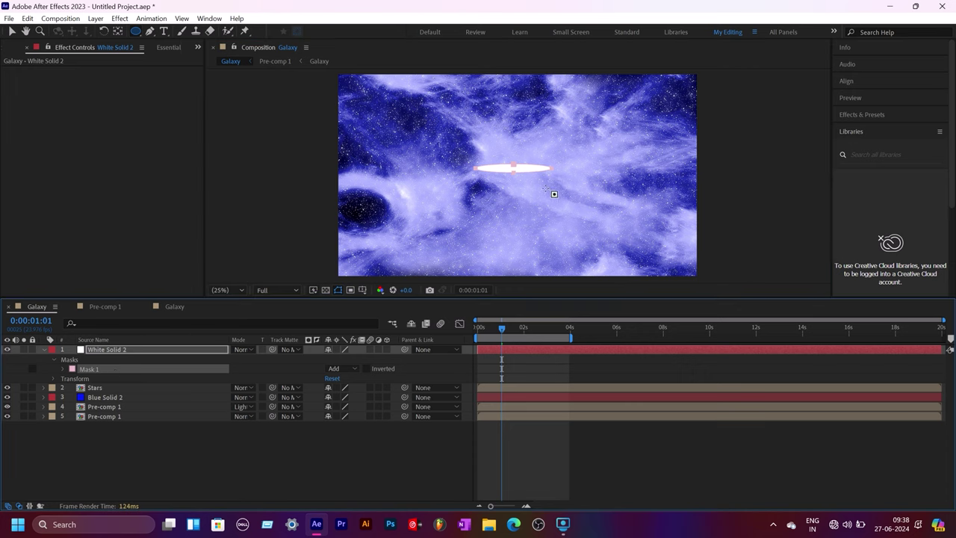
left_click(12, 31)
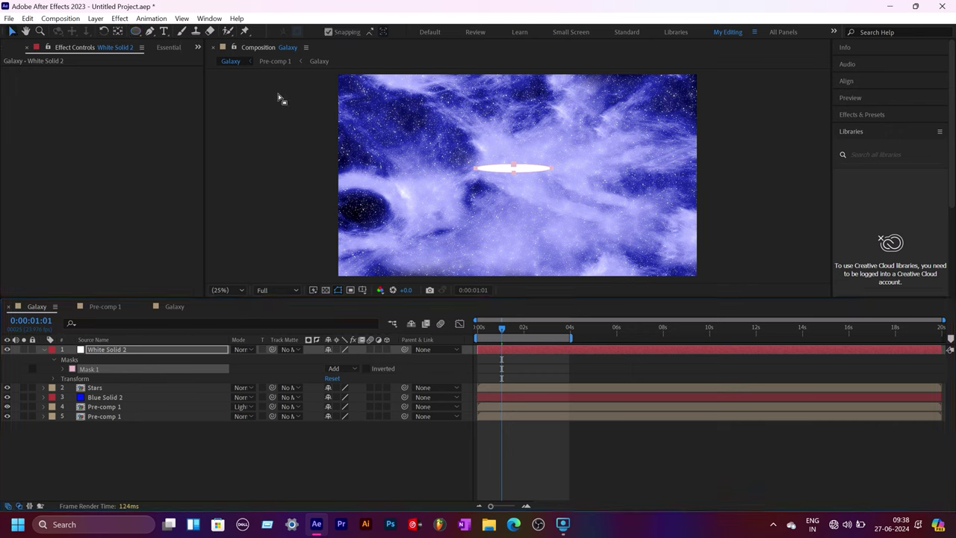
left_click(508, 172)
left_click(508, 171)
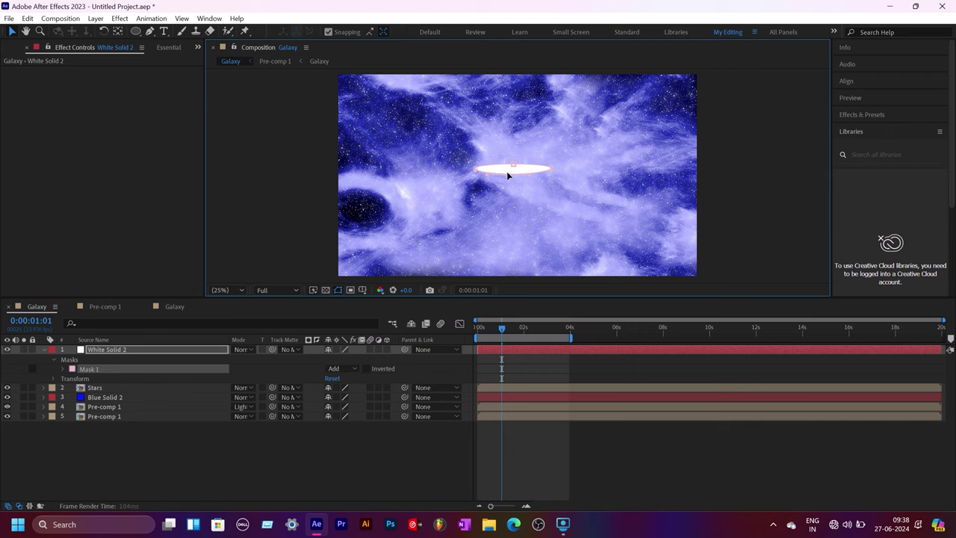
left_click_drag(518, 193, 502, 149)
left_click_drag(551, 170, 508, 176)
left_click_drag(478, 171, 498, 171)
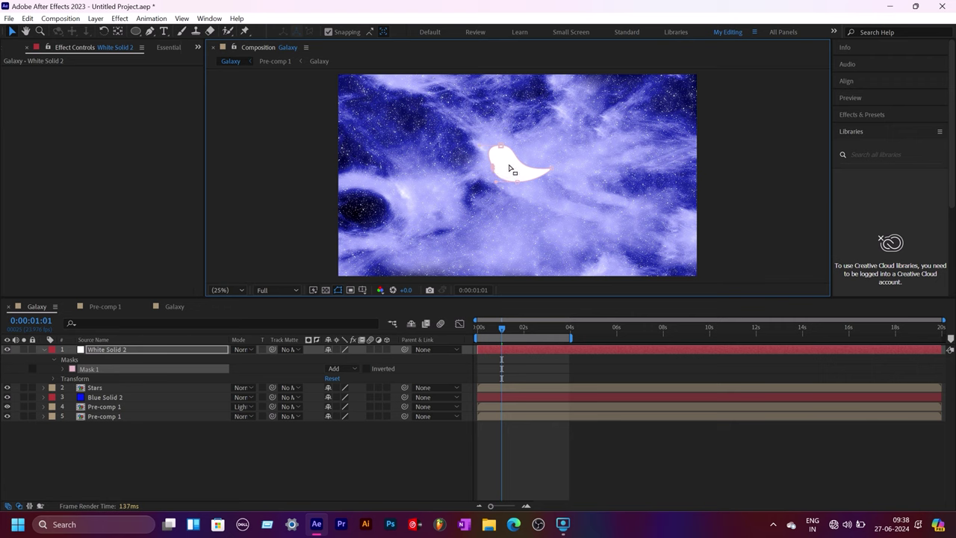
double_click(510, 170)
mouse_move(505, 159)
left_mouse_down()
mouse_move(476, 181)
mouse_move(535, 164)
mouse_move(519, 165)
left_mouse_up()
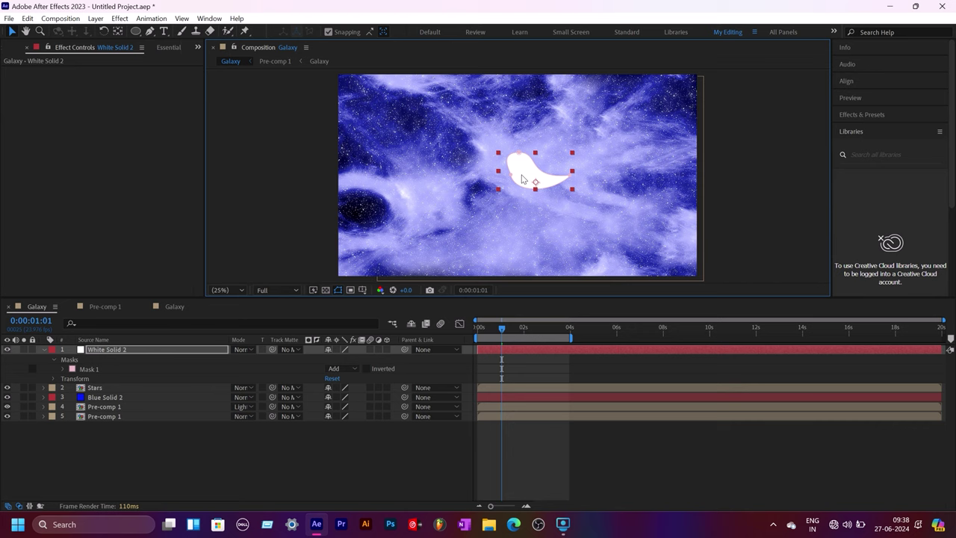
key("Return")
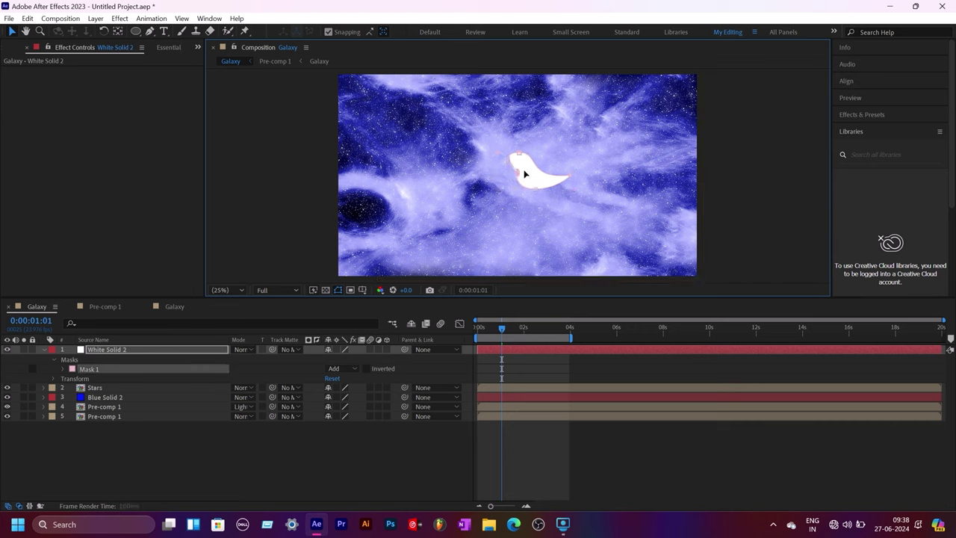
left_click_drag(524, 174, 527, 172)
Feather Mask 1 to 115 pixels to soften the glow
left_click(62, 369)
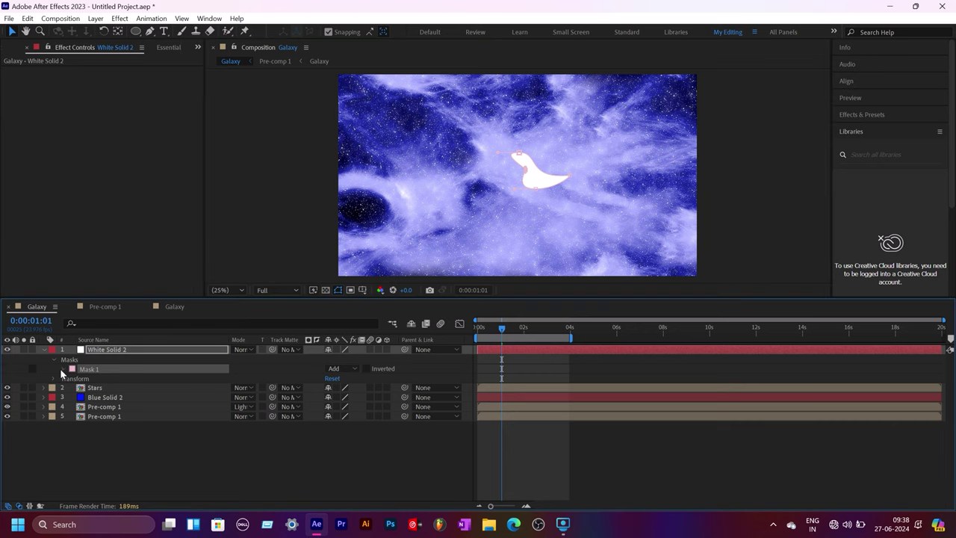
left_click(62, 369)
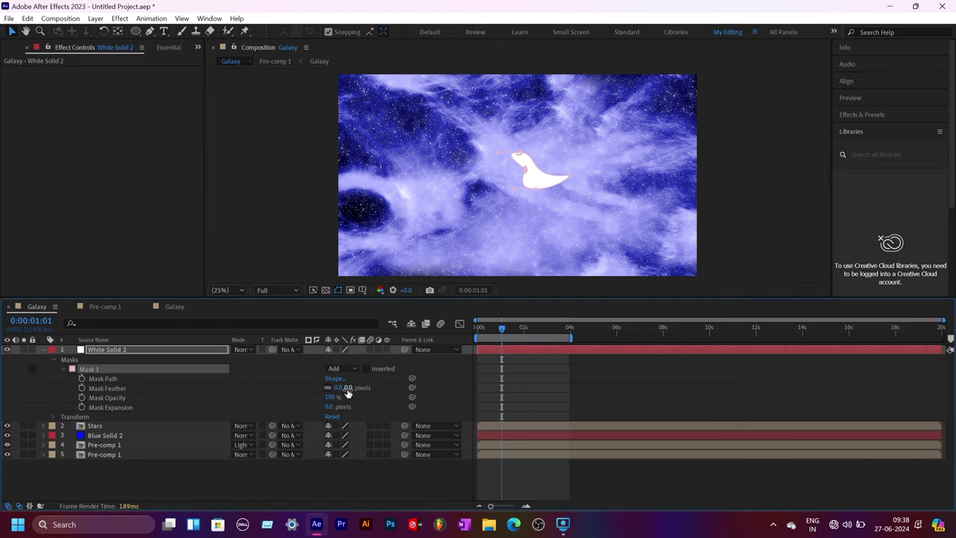
left_click_drag(348, 393, 411, 388)
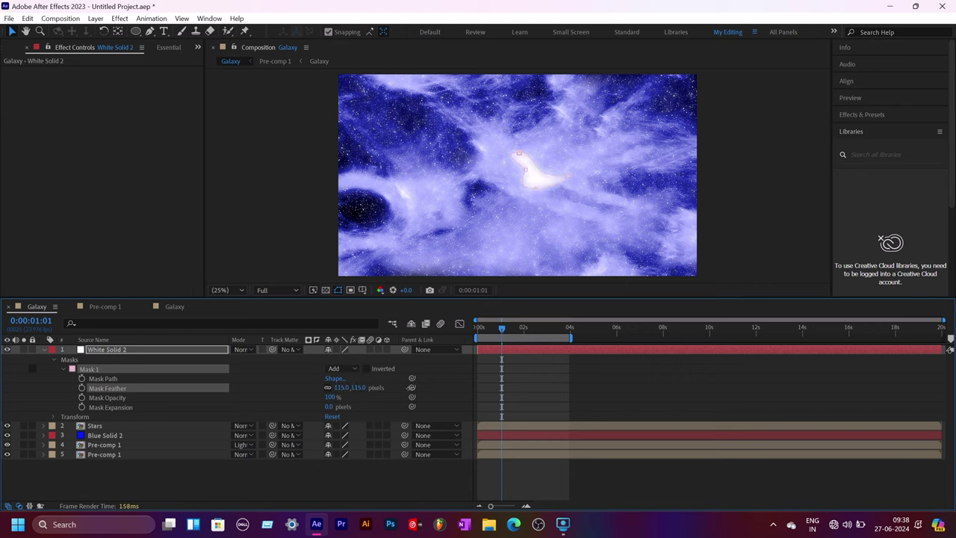
left_click(307, 491)
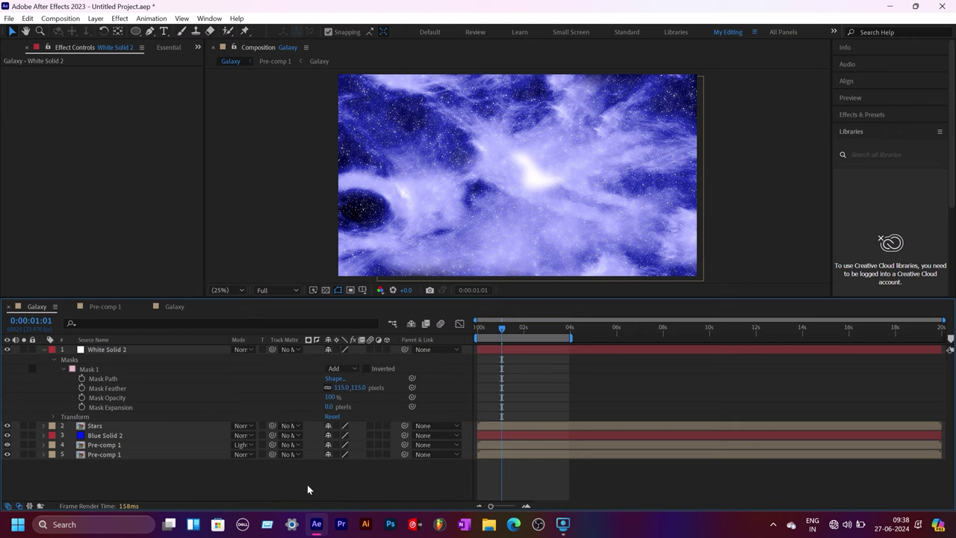
left_click(117, 351)
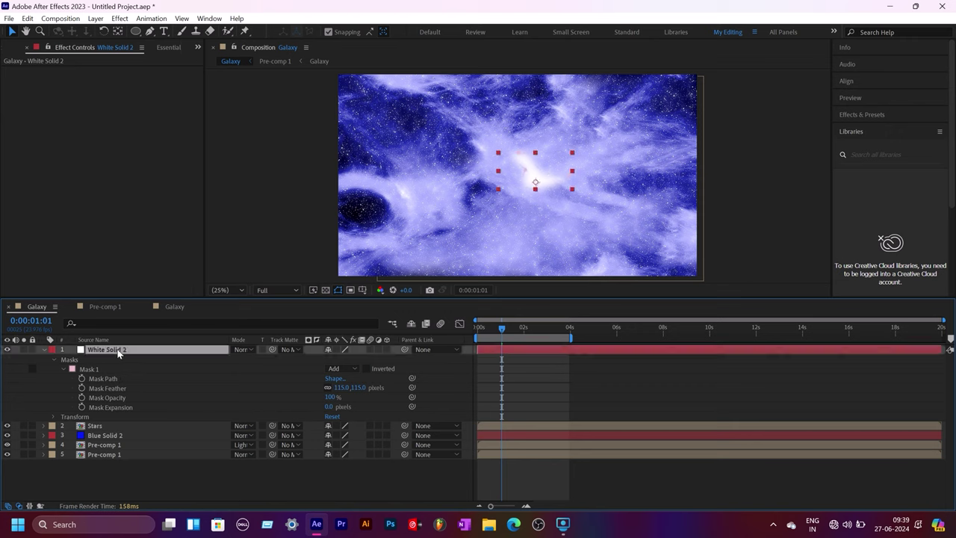
Apply Glow to White Solid 2 with Glow Radius 434 and Glow Threshold 100%
key("ctrl+space")
type("glo")
key("Return")
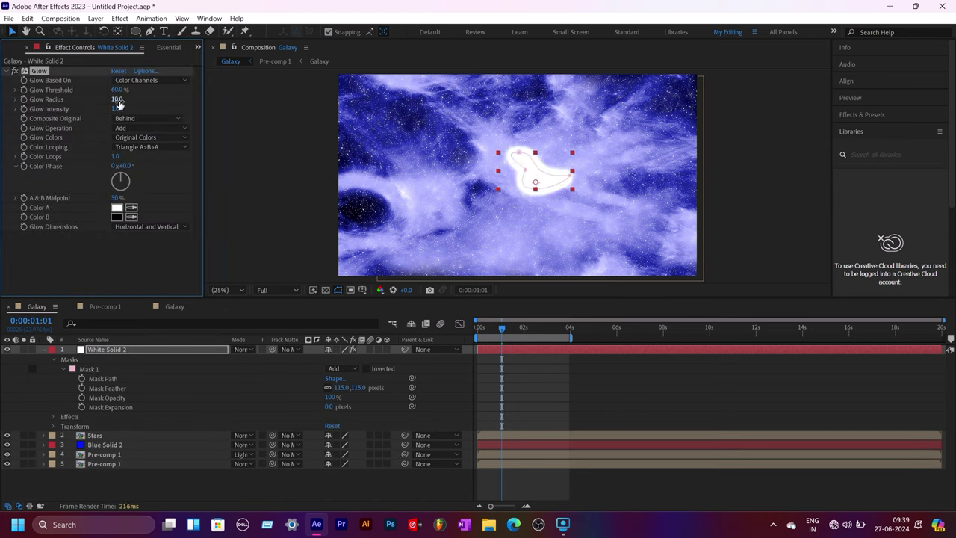
left_click_drag(118, 100, 150, 100)
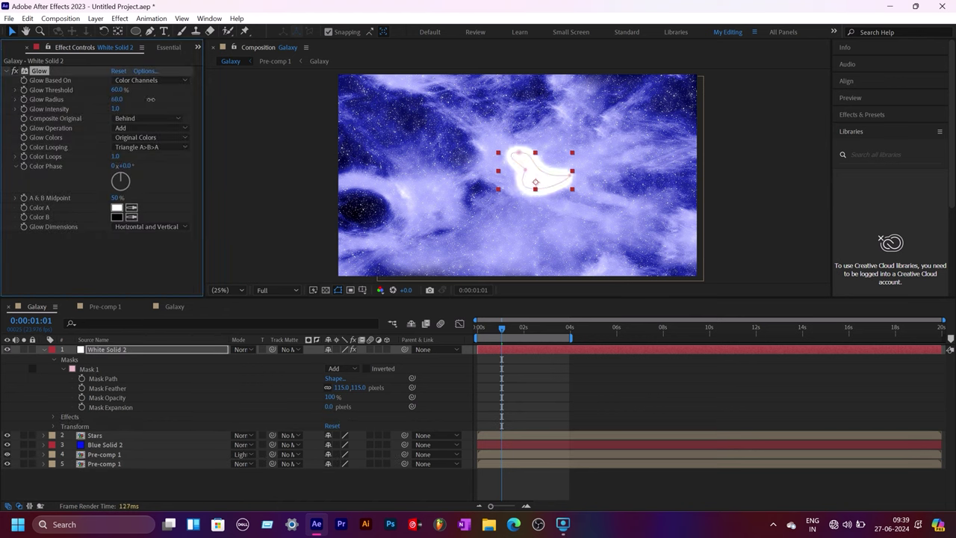
left_click_drag(117, 89, 181, 89)
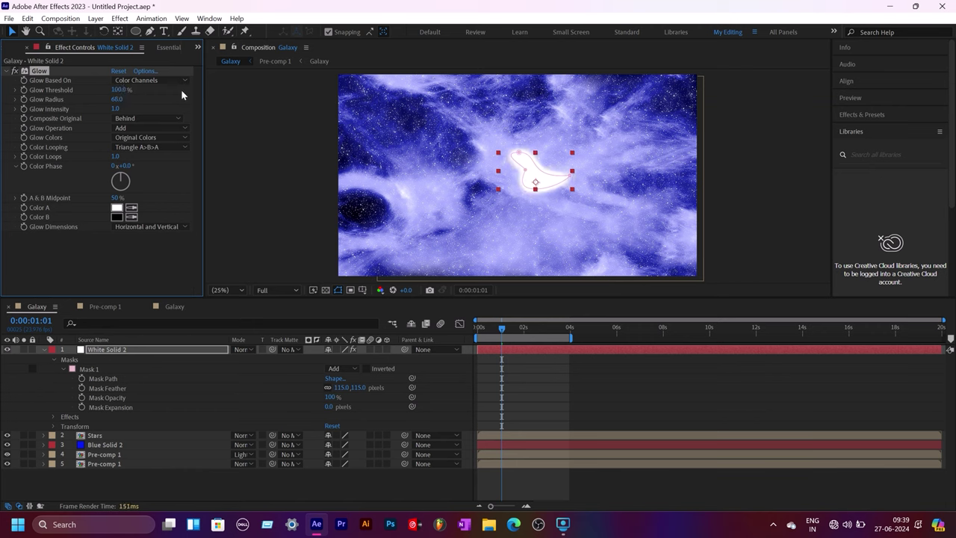
left_click_drag(153, 100, 243, 94)
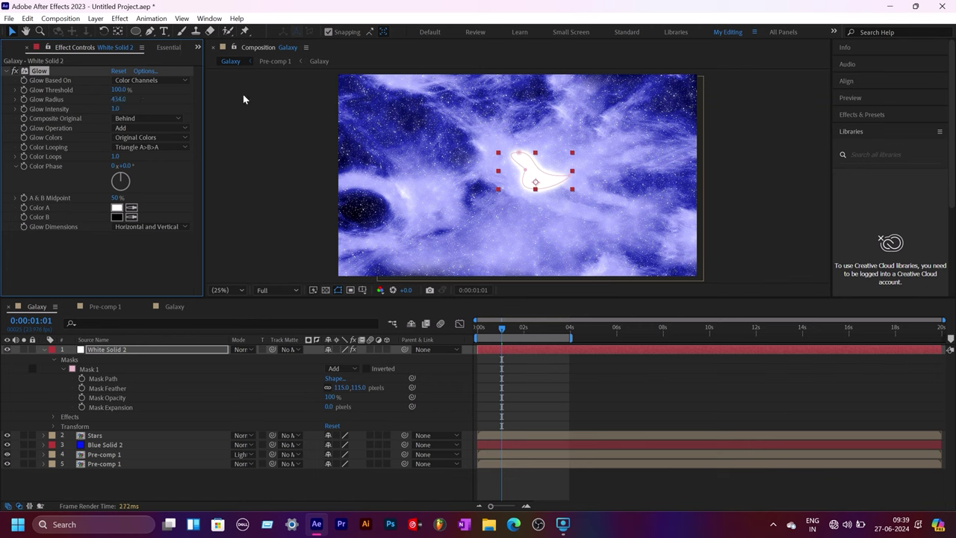
Reshape Mask 1 into a thin streak by adjusting its bottom point
left_click(536, 188)
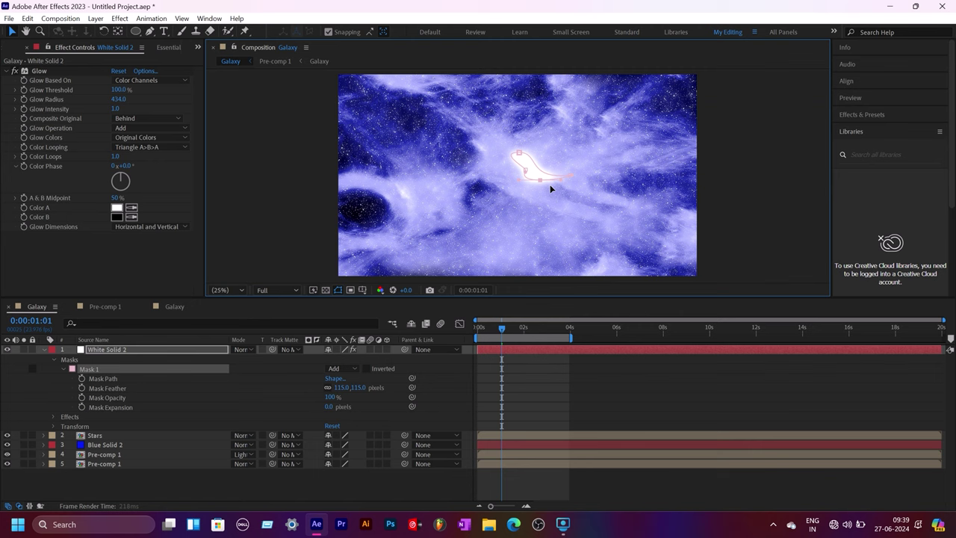
mouse_move(549, 185)
left_mouse_down()
mouse_move(558, 187)
mouse_move(505, 172)
mouse_move(534, 173)
left_mouse_up()
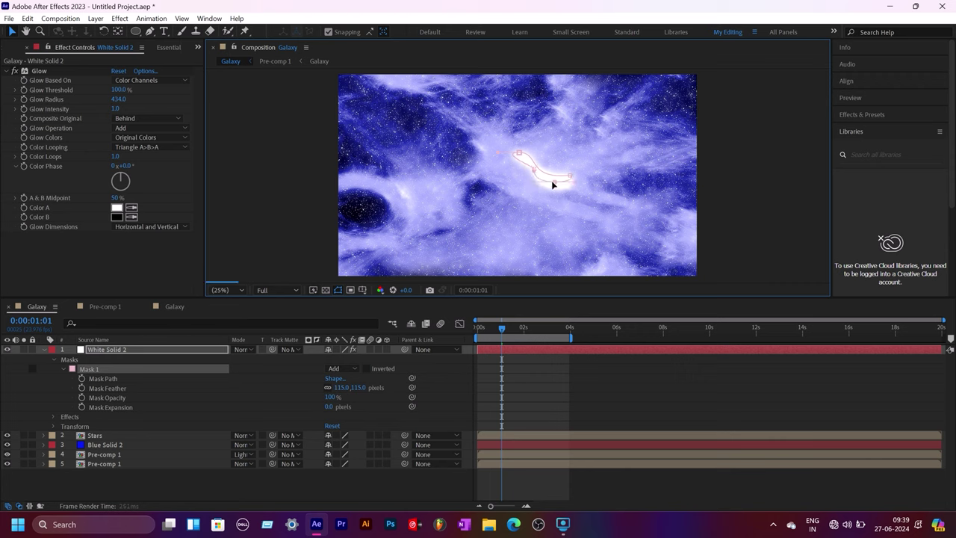
left_click_drag(556, 188, 551, 181)
left_click(288, 483)
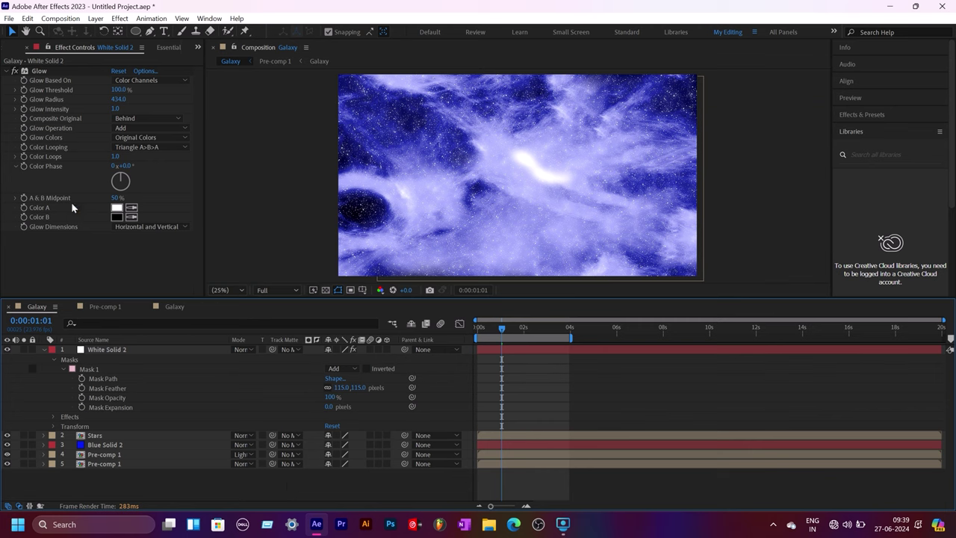
left_click(6, 73)
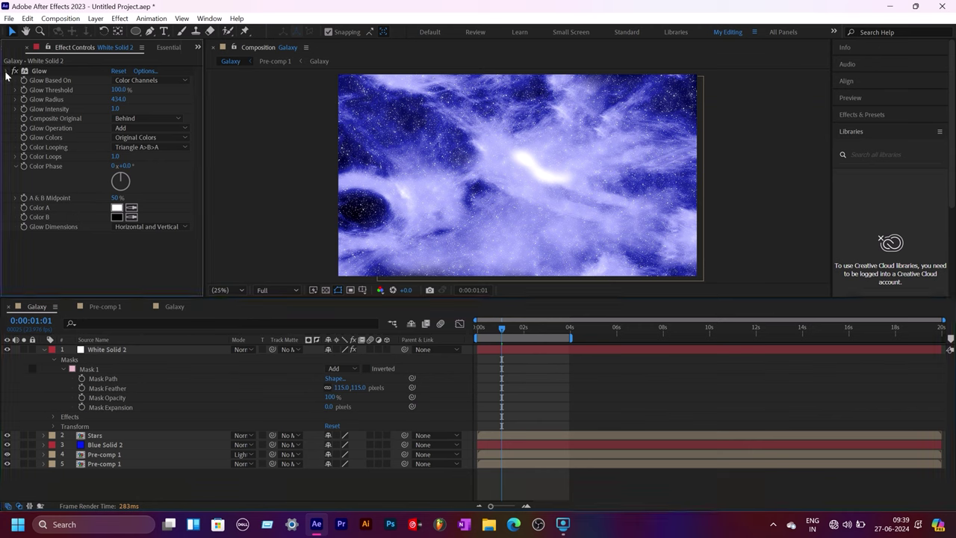
left_click(6, 72)
left_click(120, 352)
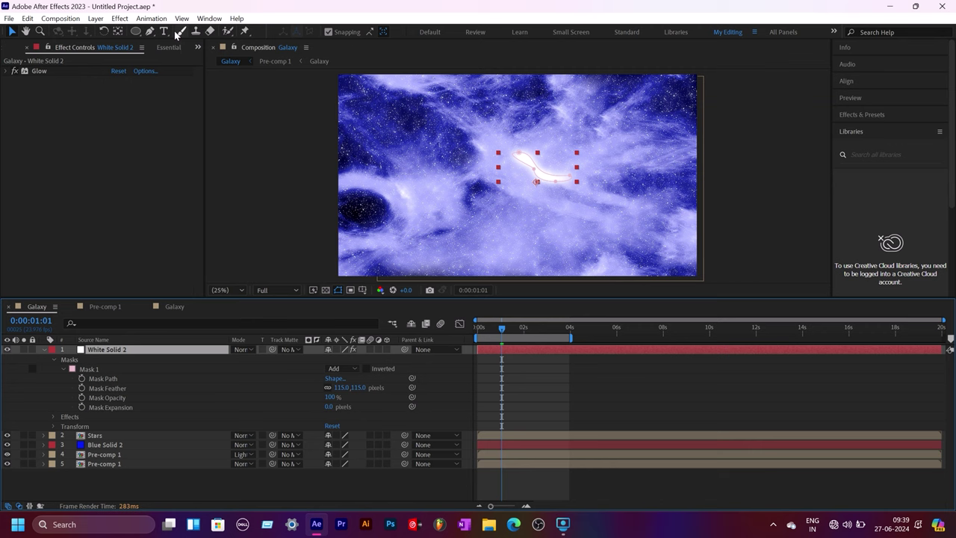
left_click(150, 30)
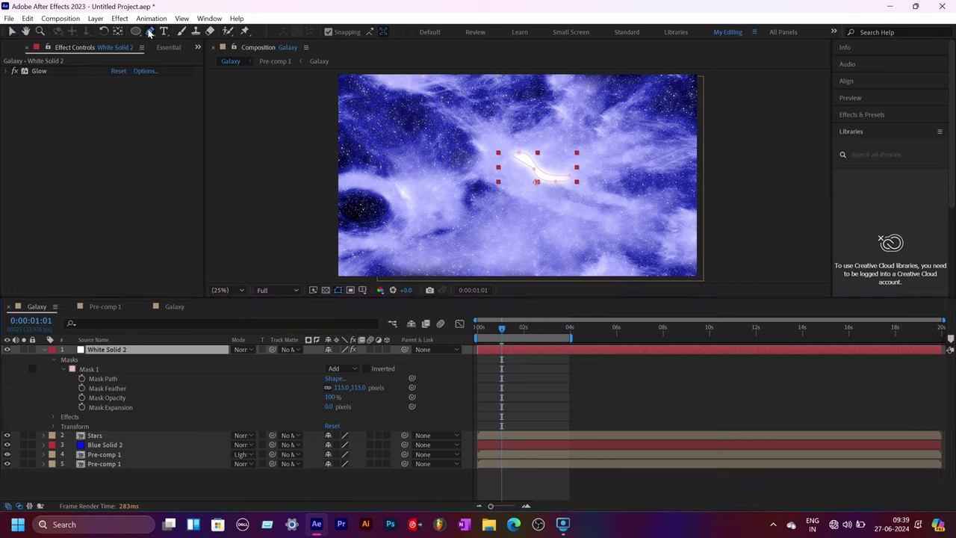
Draw a closed Pen-tool Mask 2 on White Solid 2 beside the dark planet on the left
left_click(397, 180)
left_click(414, 186)
left_click(416, 194)
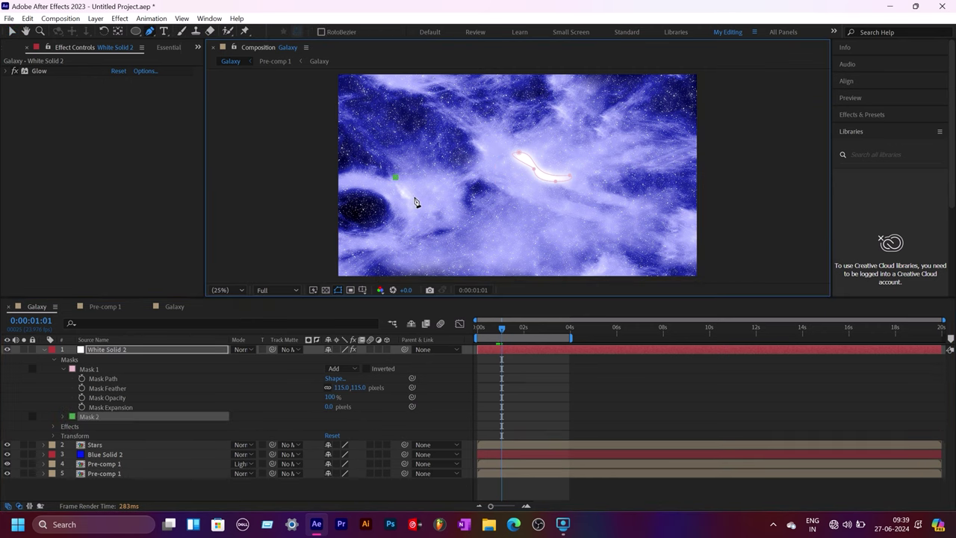
left_click(418, 199)
left_click(420, 211)
left_click(416, 227)
left_click(407, 214)
left_click(402, 200)
left_click(396, 179)
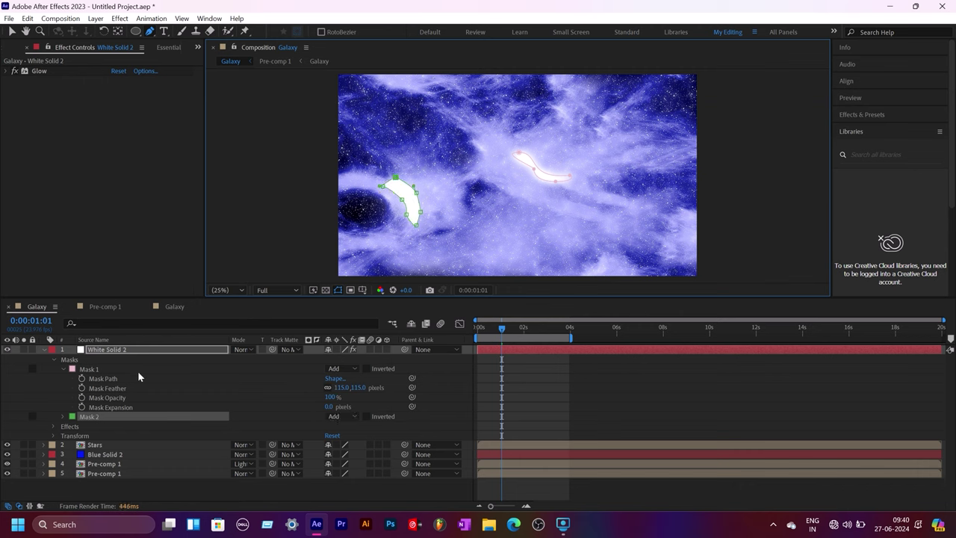
Feather Mask 2 to 300 pixels for a soft glow
left_click(63, 417)
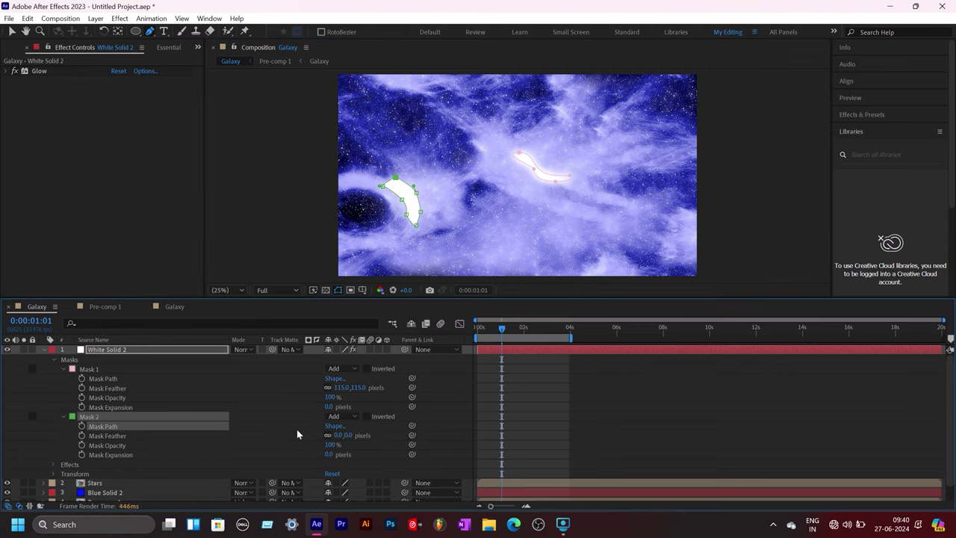
left_click_drag(346, 436, 489, 410)
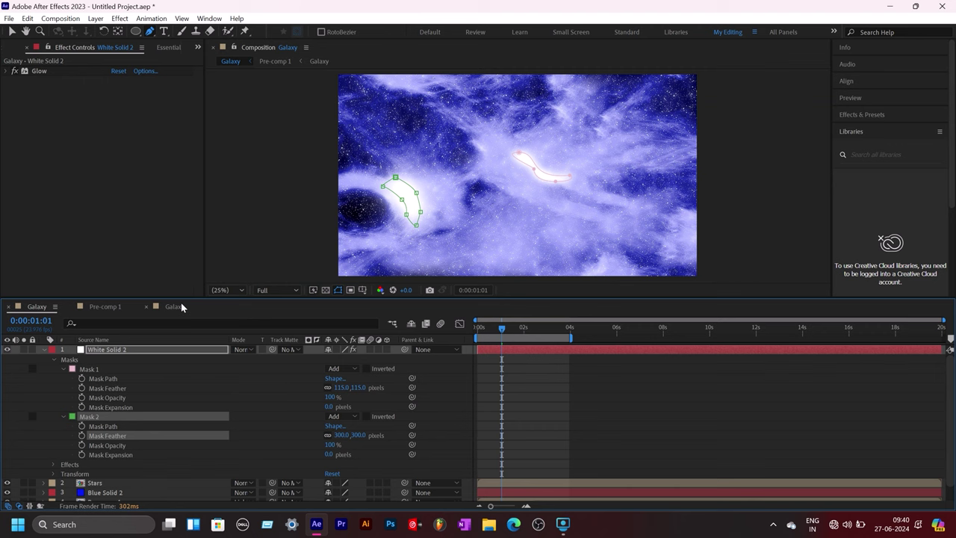
left_click(147, 271)
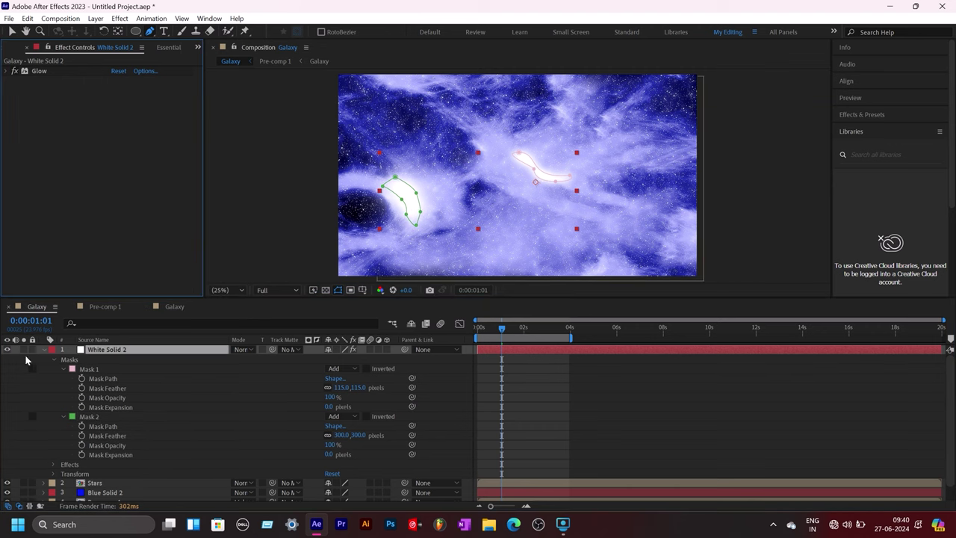
left_click(42, 348)
left_click(136, 440)
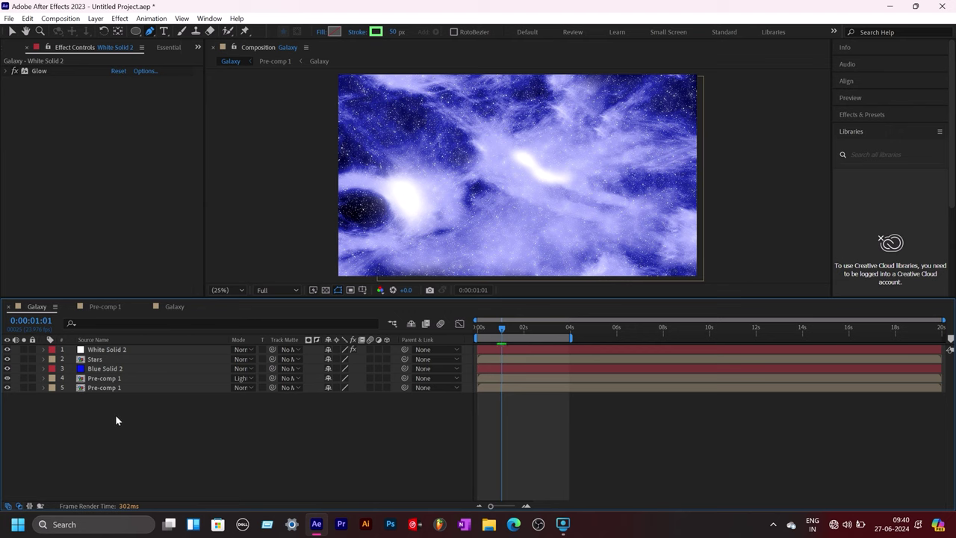
Lower White Solid 2's Opacity to 61% to soften both glows
left_click(115, 350)
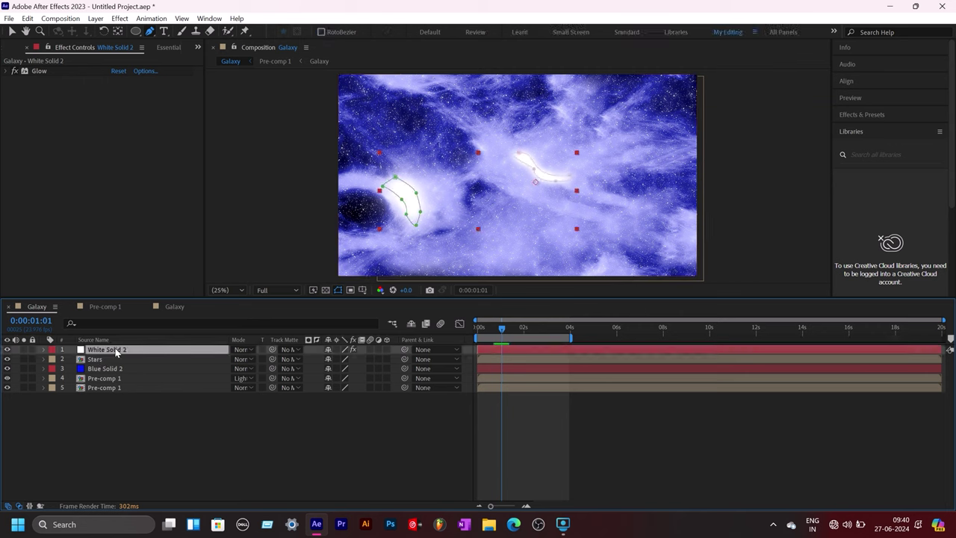
key("t")
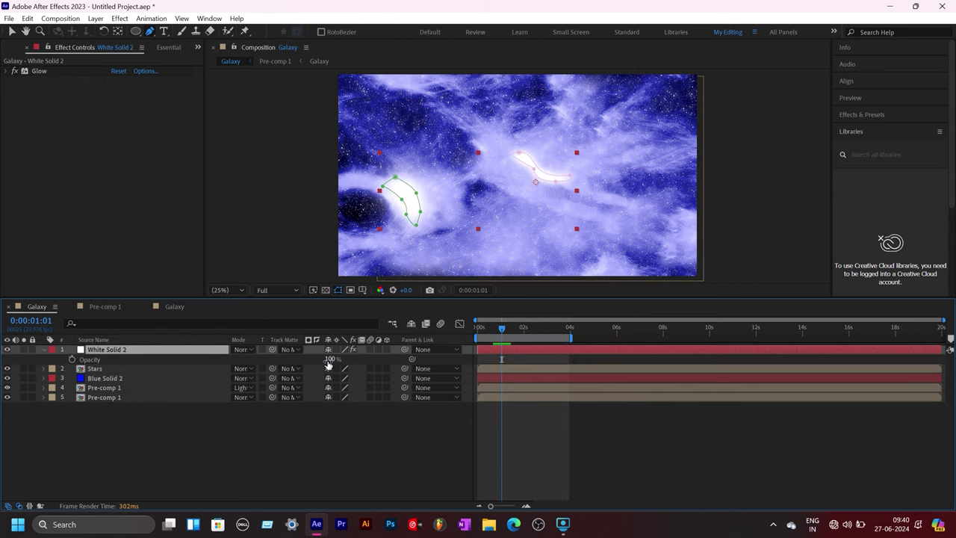
left_click_drag(324, 360, 308, 365)
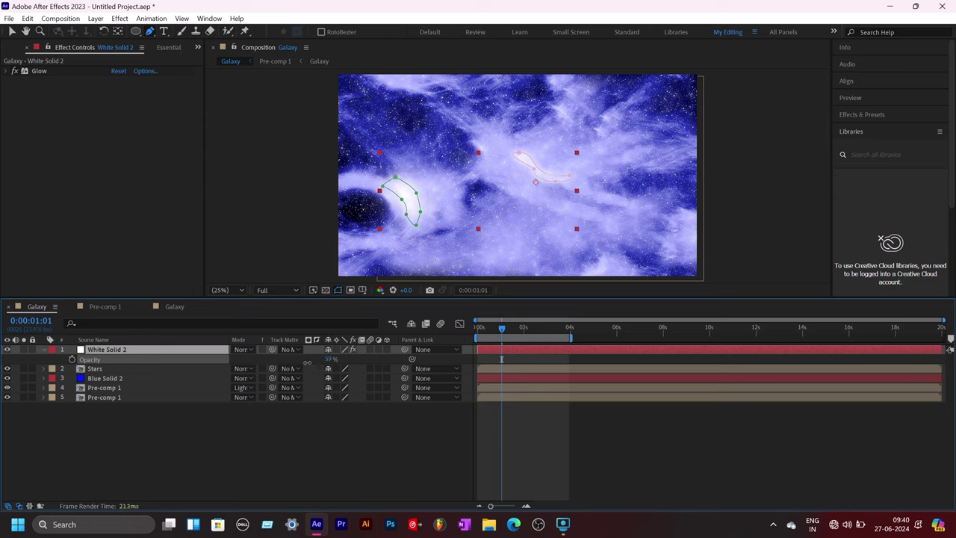
left_click(307, 365)
left_click(307, 432)
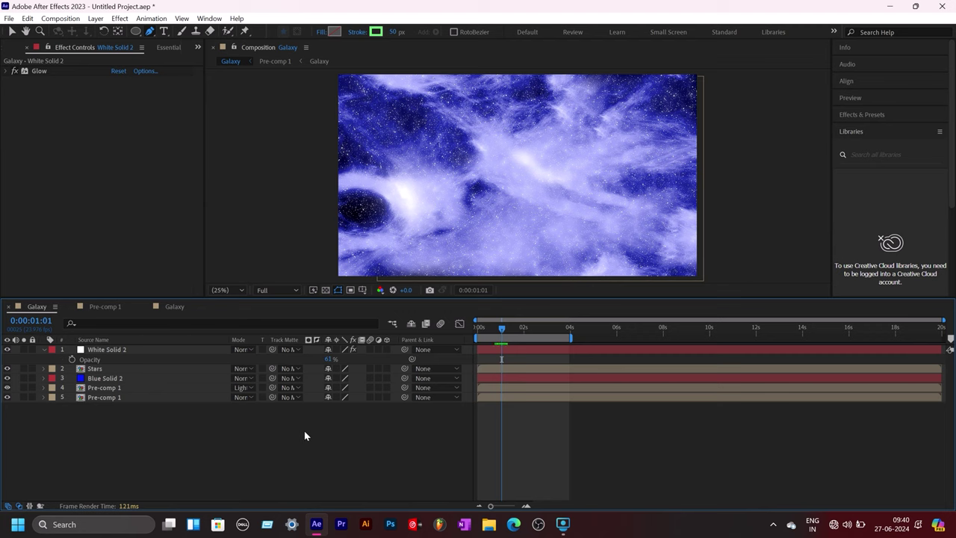
Create a very dark blue (030128) solid and move Dark Blue Solid 1 to the bottom of the stack
right_click(171, 428)
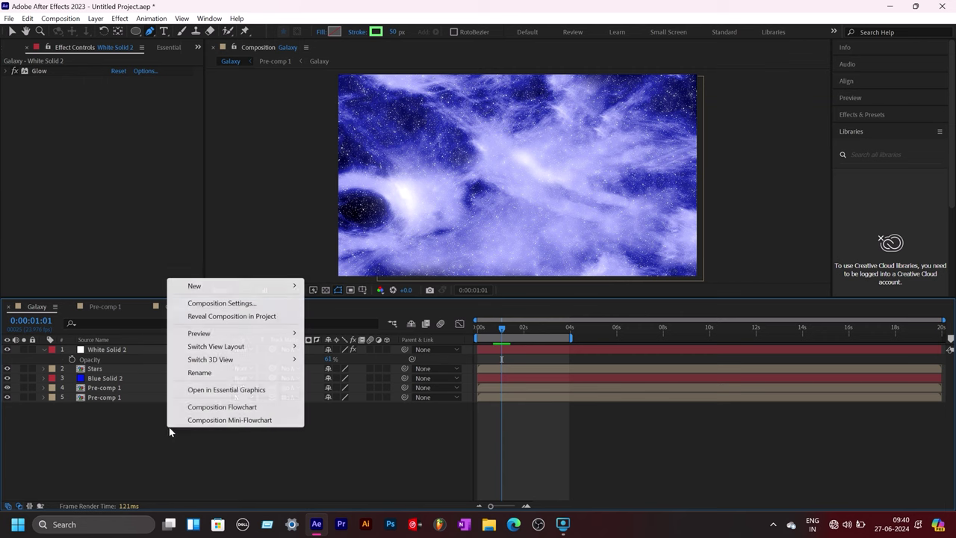
mouse_move(252, 286)
left_click(339, 316)
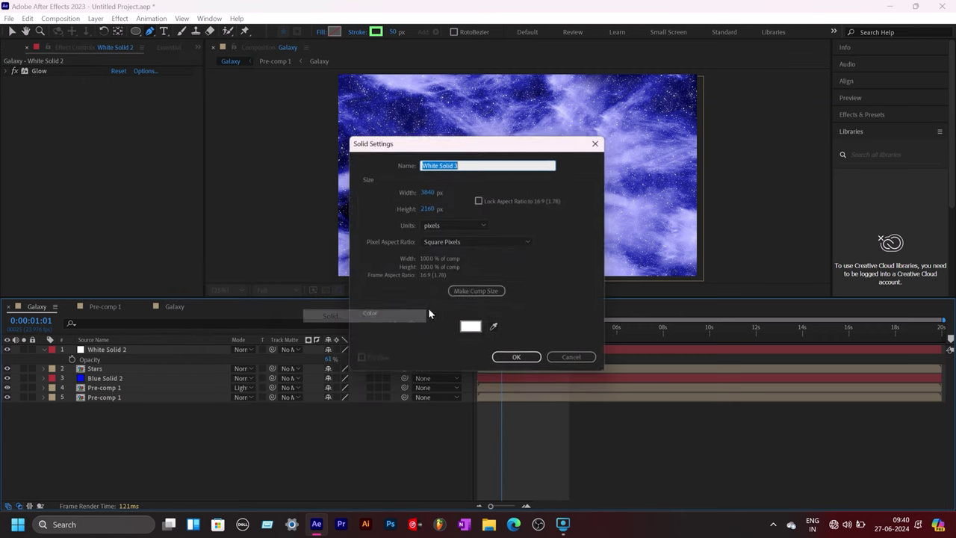
left_click(472, 328)
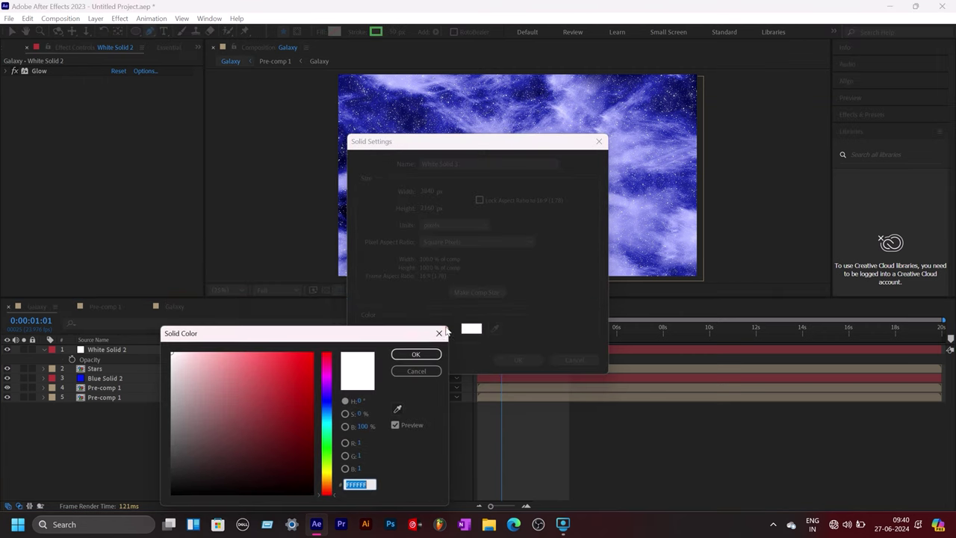
left_click(327, 398)
left_click_drag(305, 435, 309, 464)
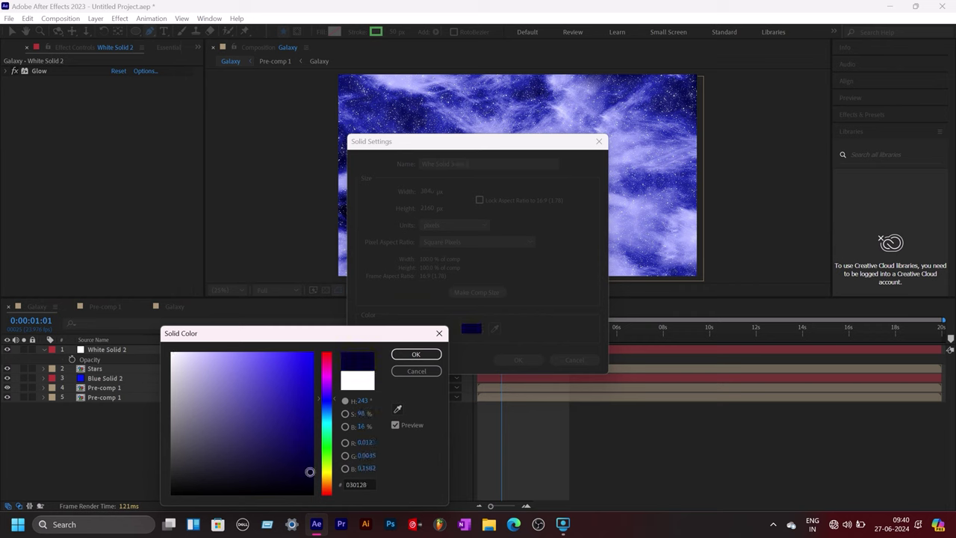
left_click(416, 354)
left_click(505, 359)
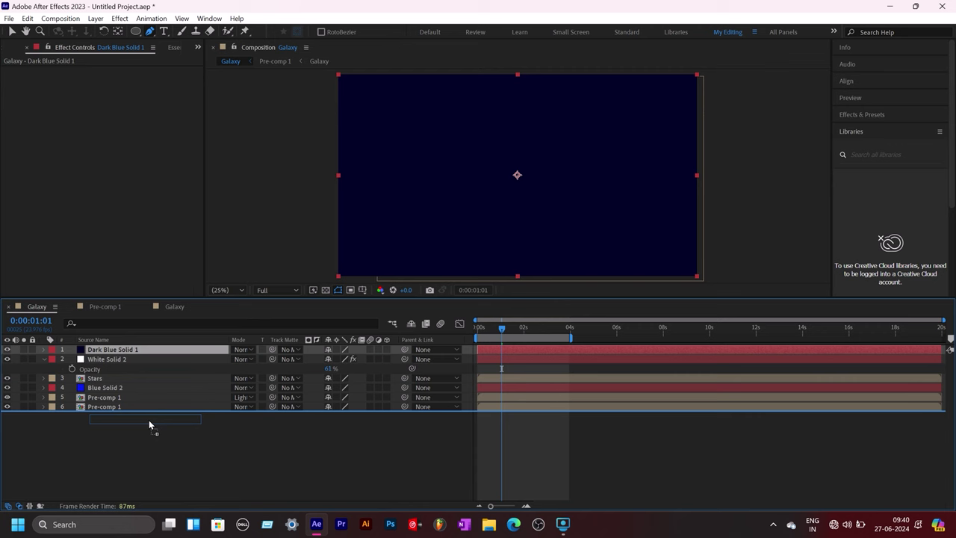
left_click_drag(144, 387, 149, 419)
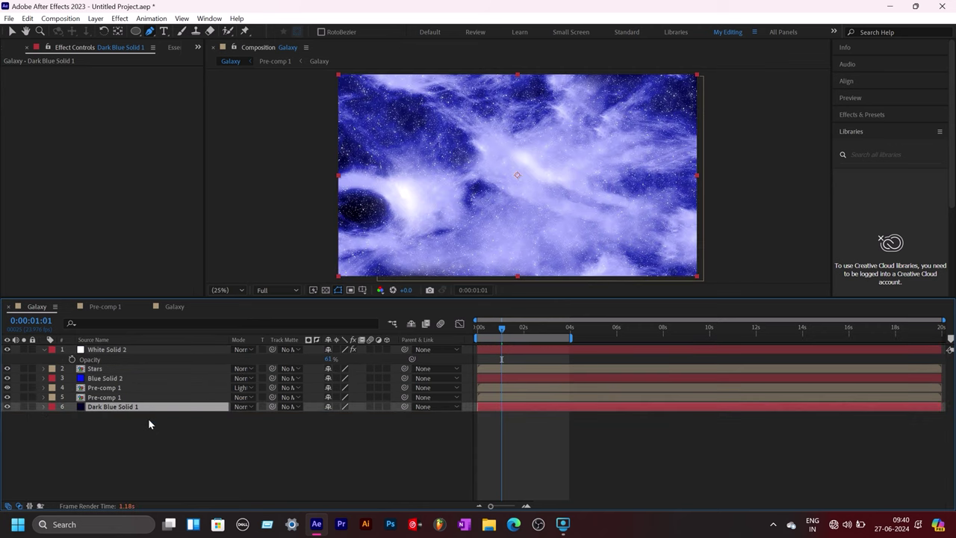
Draw a small ellipse Mask 3 on White Solid 2 at the upper right
left_click(269, 453)
left_click(115, 349)
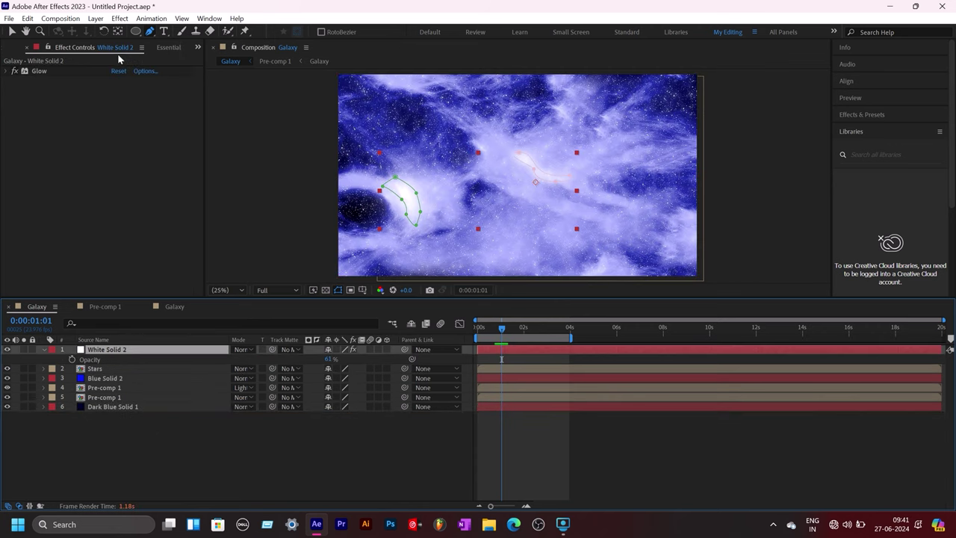
left_click(134, 31)
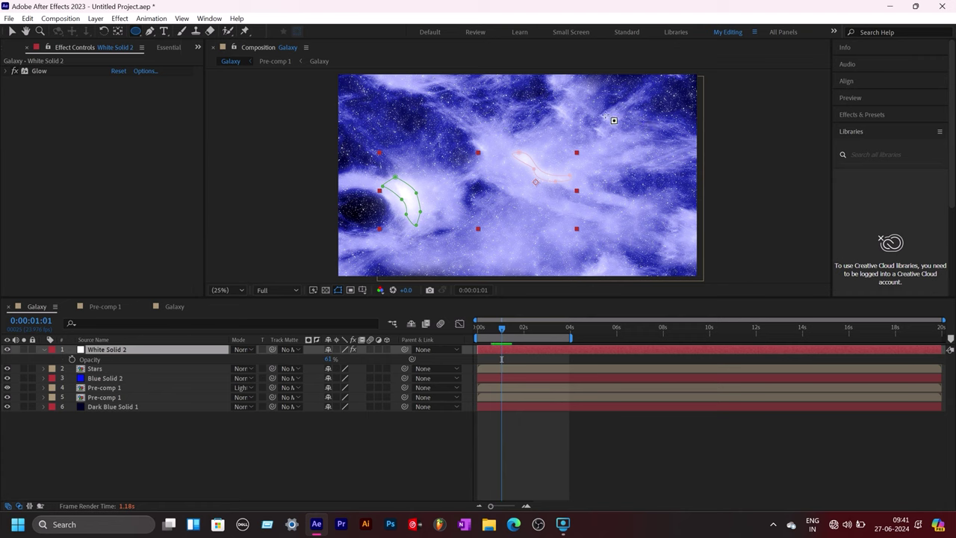
left_click_drag(606, 115, 616, 124)
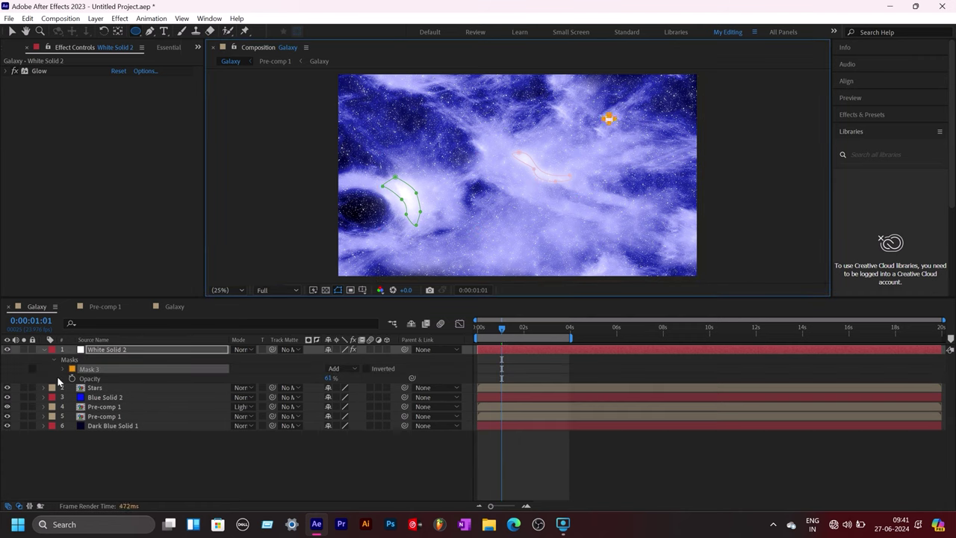
Set Mask 3's feather to 229 pixels, then reduce it to 164 pixels
left_click(62, 369)
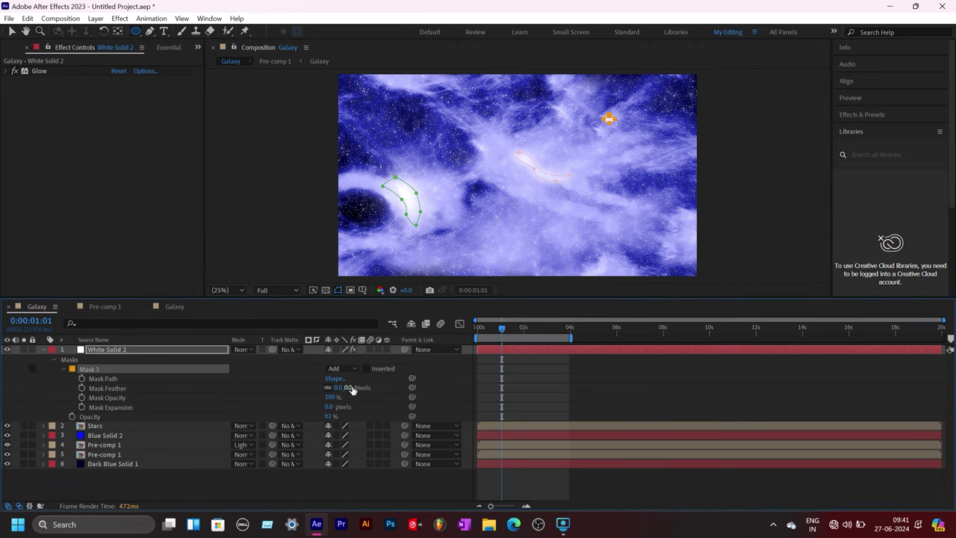
left_click_drag(351, 389, 523, 389)
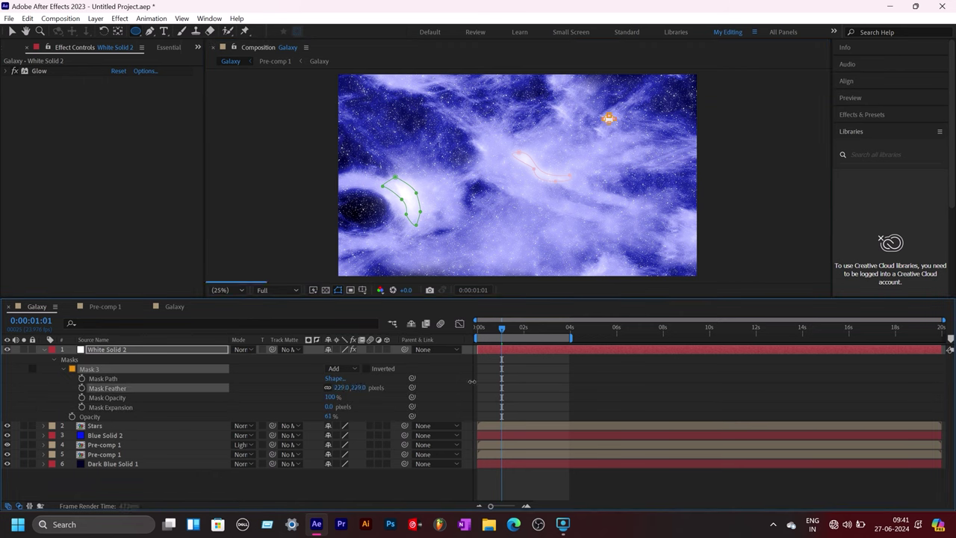
left_click(157, 219)
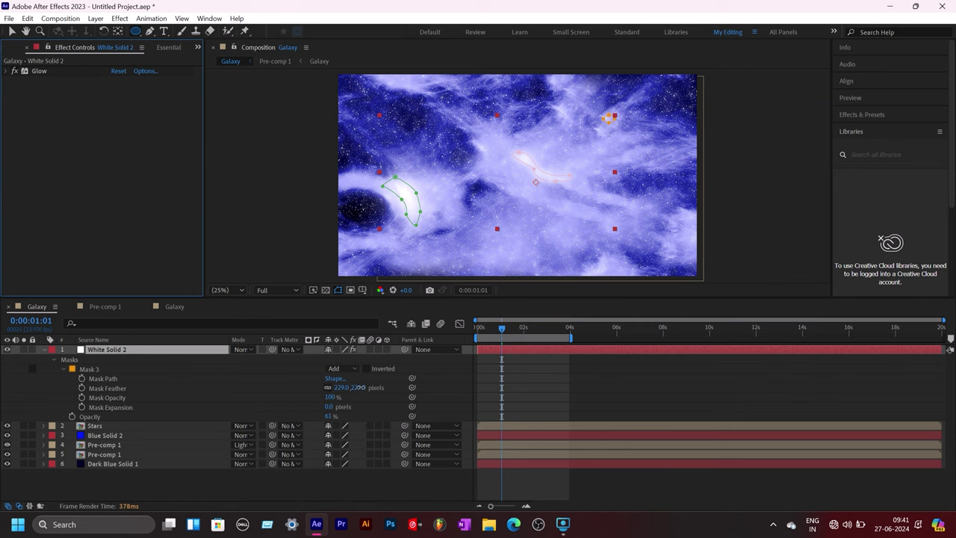
left_click_drag(354, 388, 338, 390)
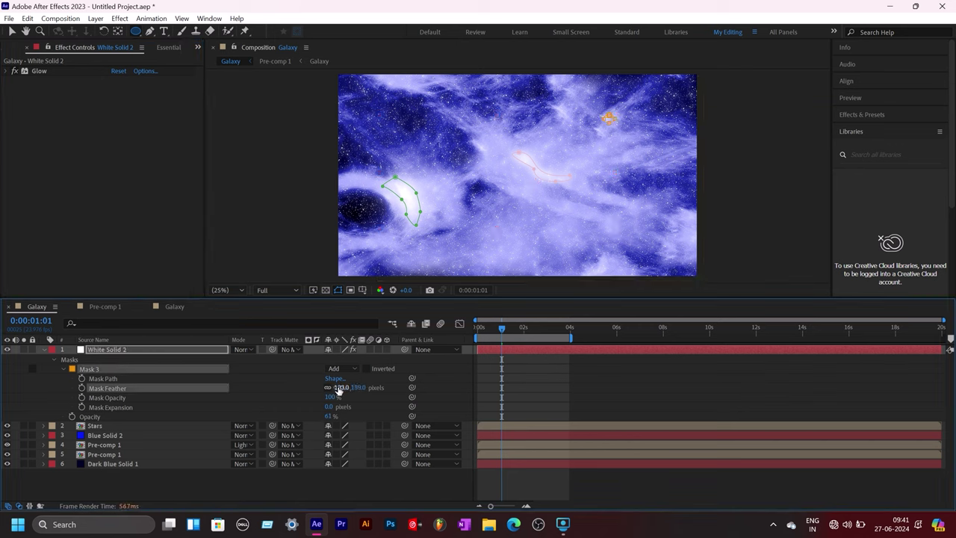
left_click_drag(339, 390, 342, 389)
left_click(139, 218)
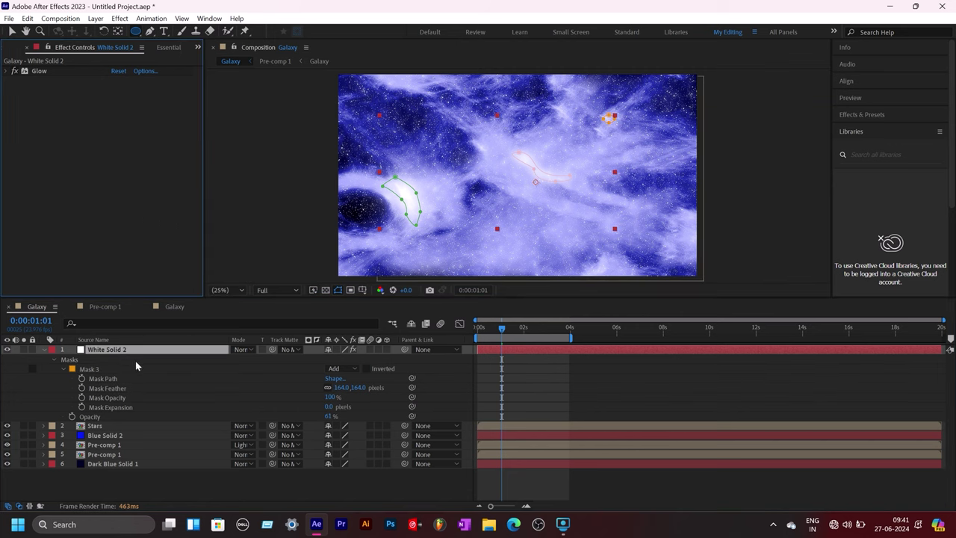
left_click(93, 370)
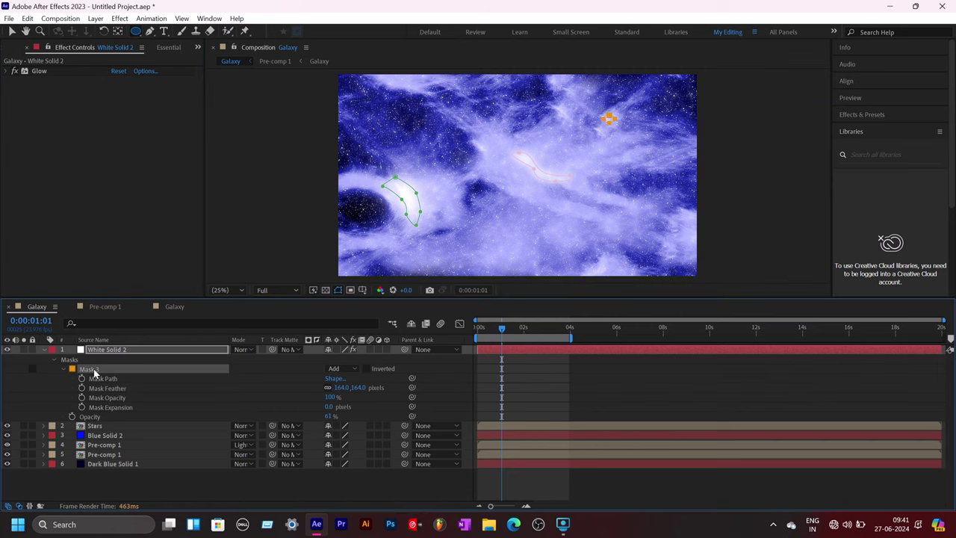
left_click(575, 382)
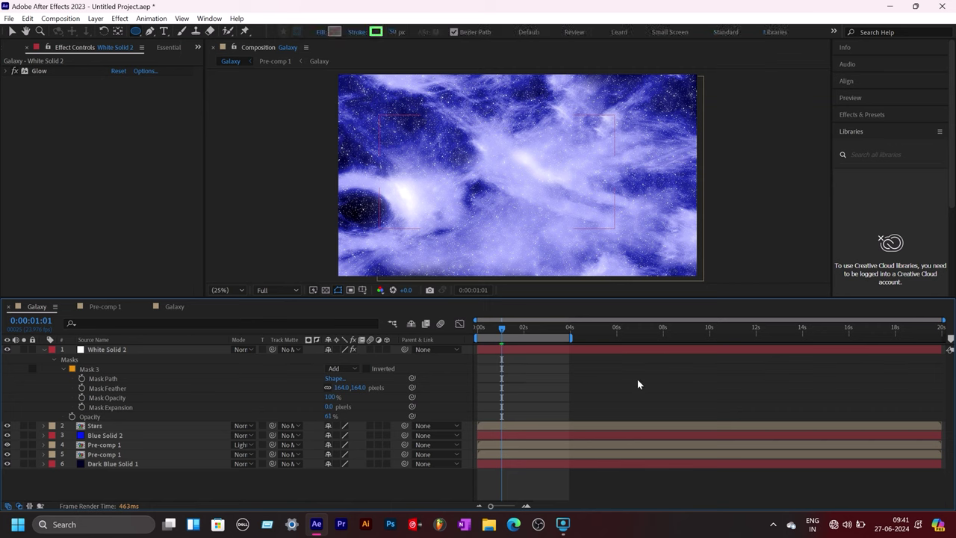
Add a new dark blue solid, Dark Blue Solid 2, at the top of the Galaxy composition
left_click(42, 350)
left_click(125, 399)
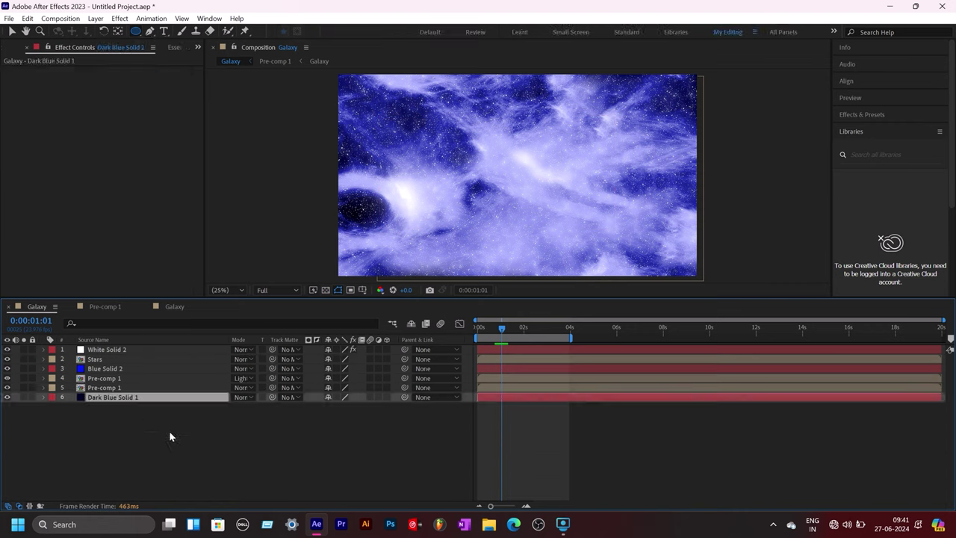
right_click(133, 415)
mouse_move(164, 275)
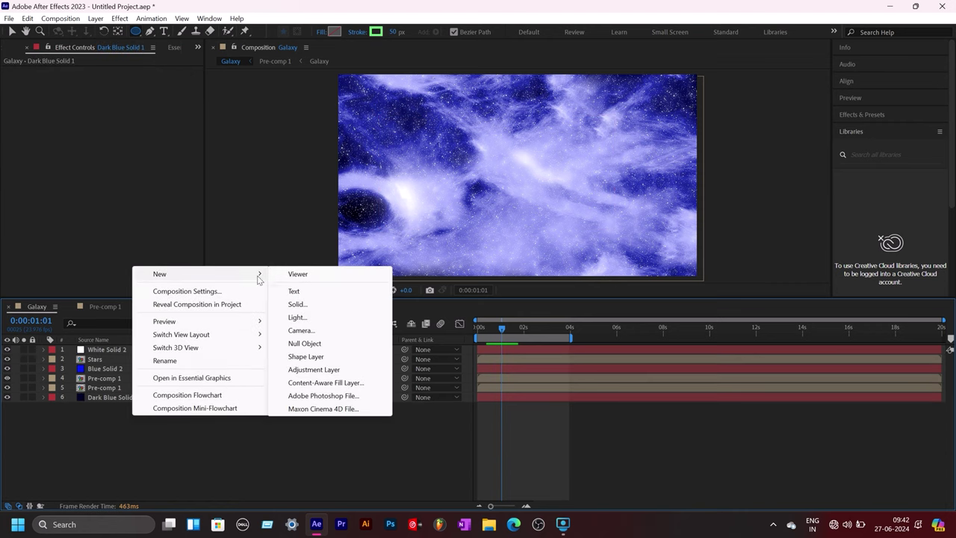
left_click(297, 305)
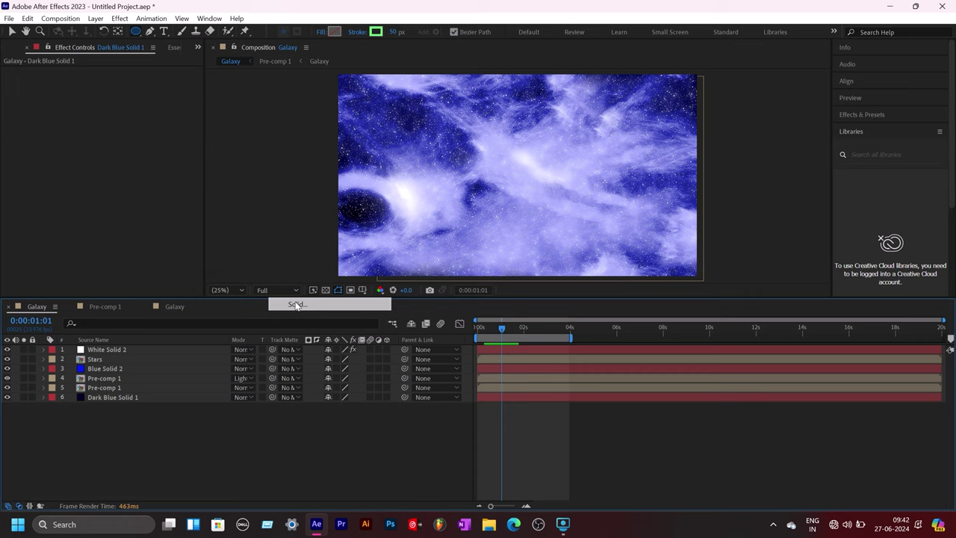
left_click(519, 360)
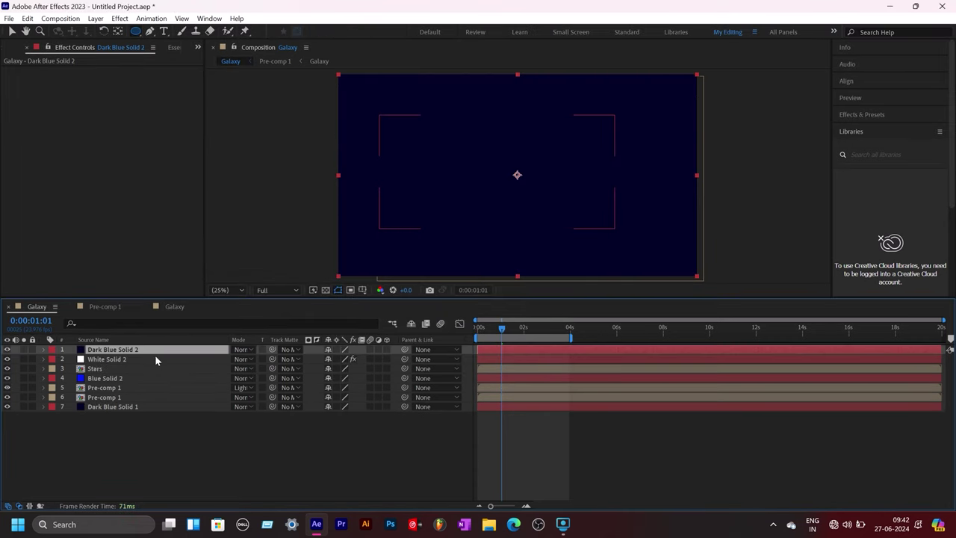
Try a radial Gradient Ramp centred on the frame, then delete the effect
key("ctrl+space")
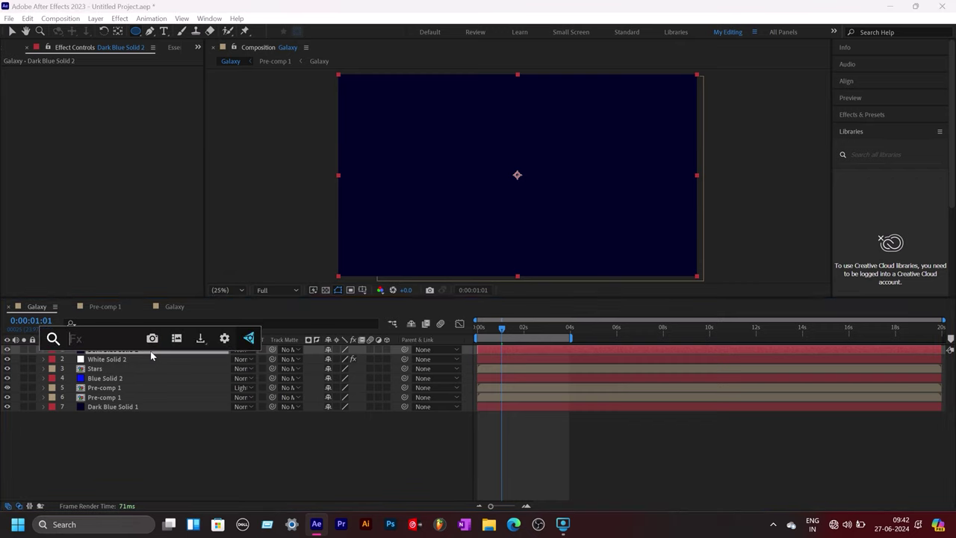
type("gr")
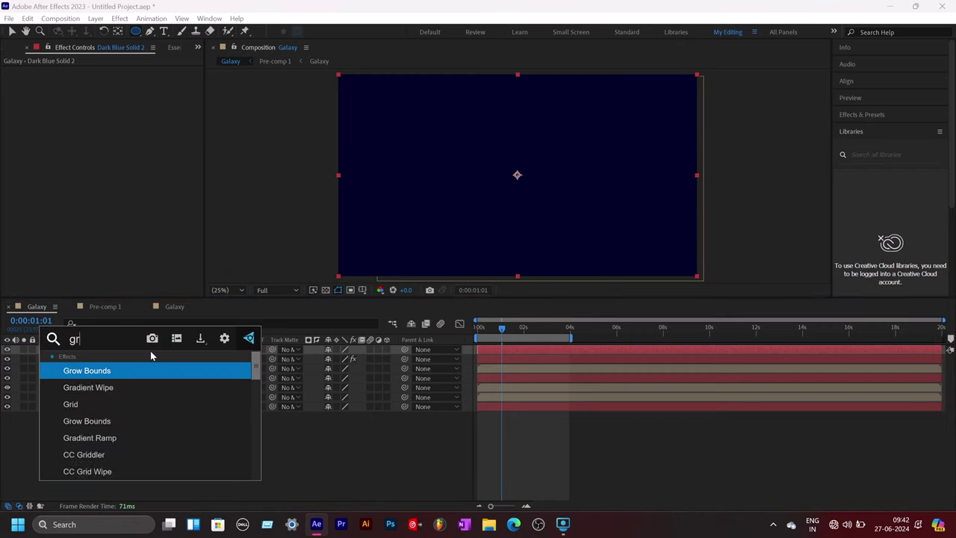
left_click(130, 437)
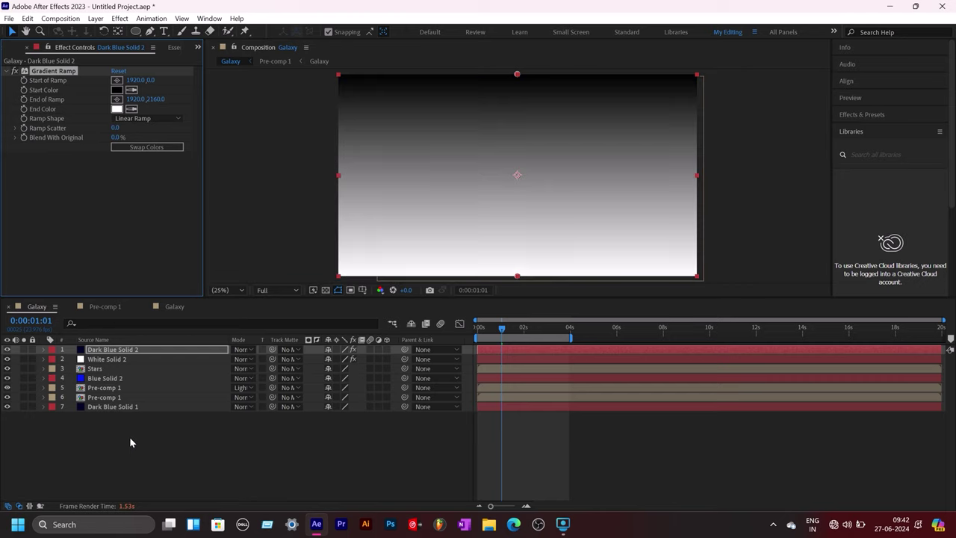
left_click(126, 120)
left_click(146, 142)
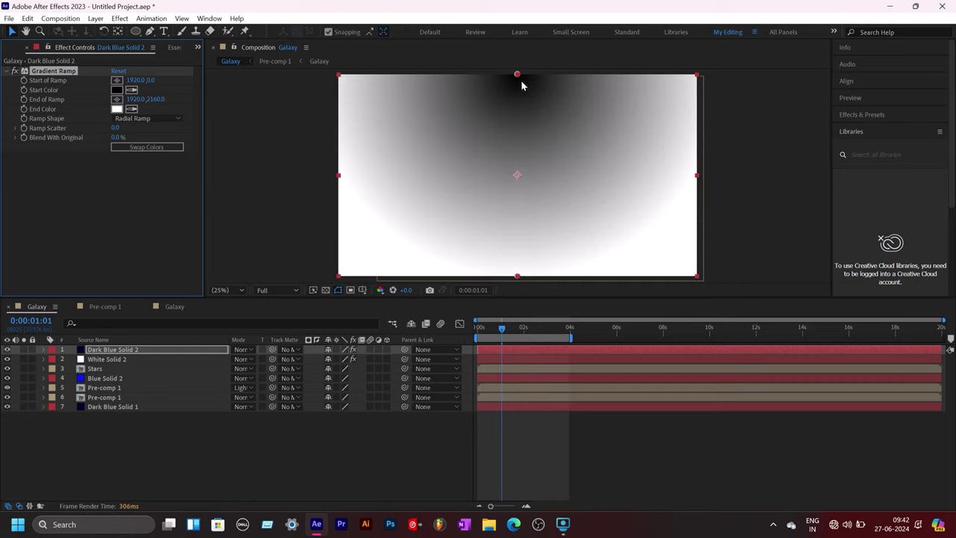
left_click_drag(517, 74, 517, 175)
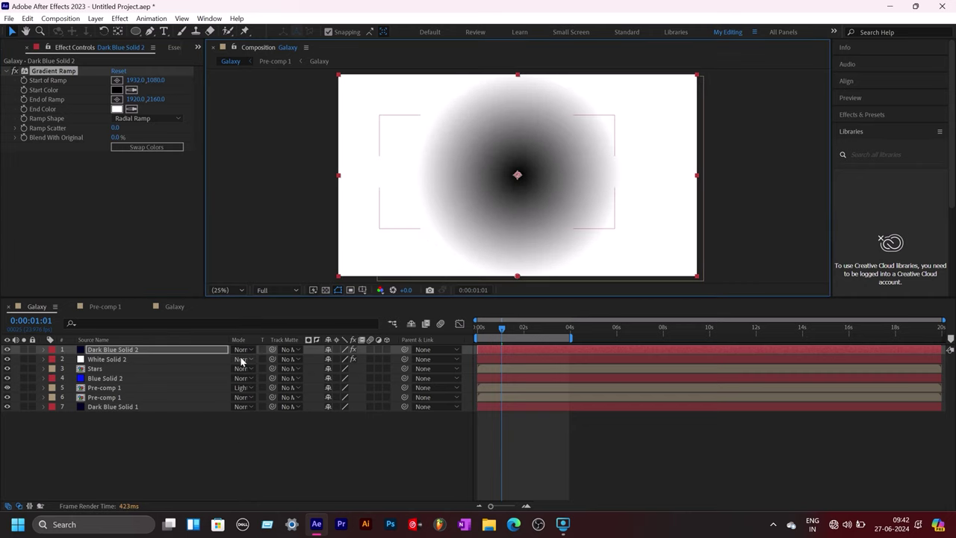
key("Delete")
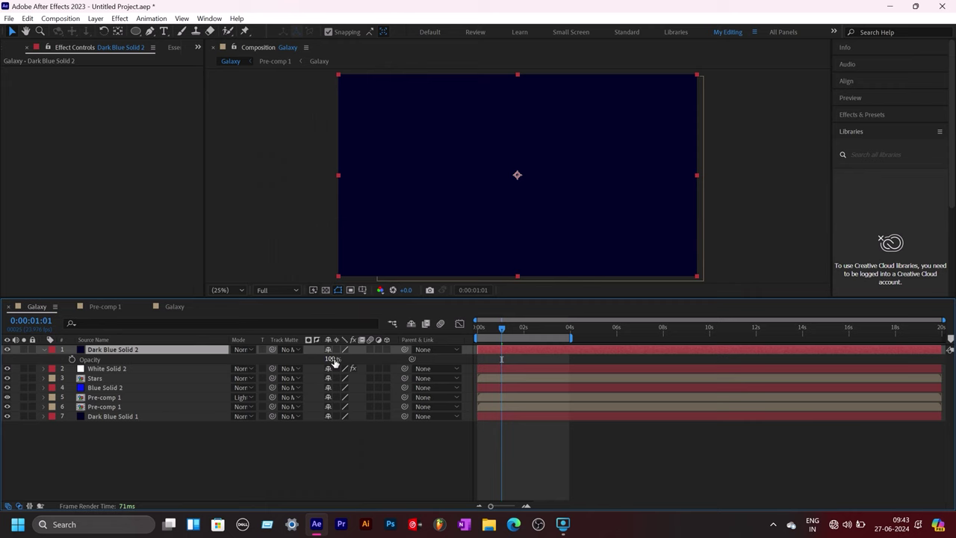
Set Dark Blue Solid 2 to 27% opacity with an inverted full-frame ellipse mask feathered 217 px
key("t")
mouse_move(314, 359)
left_mouse_down()
mouse_move(279, 356)
mouse_move(288, 355)
left_mouse_up()
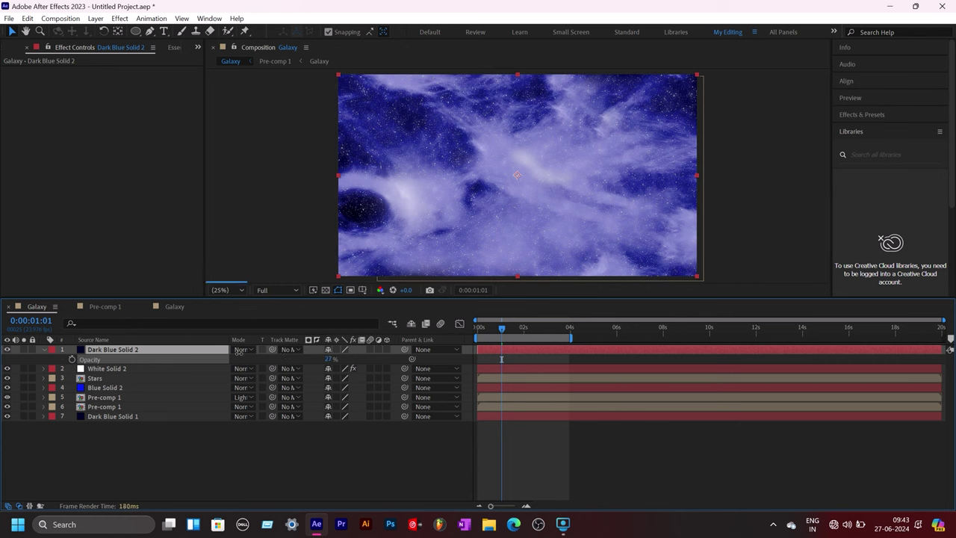
double_click(135, 31)
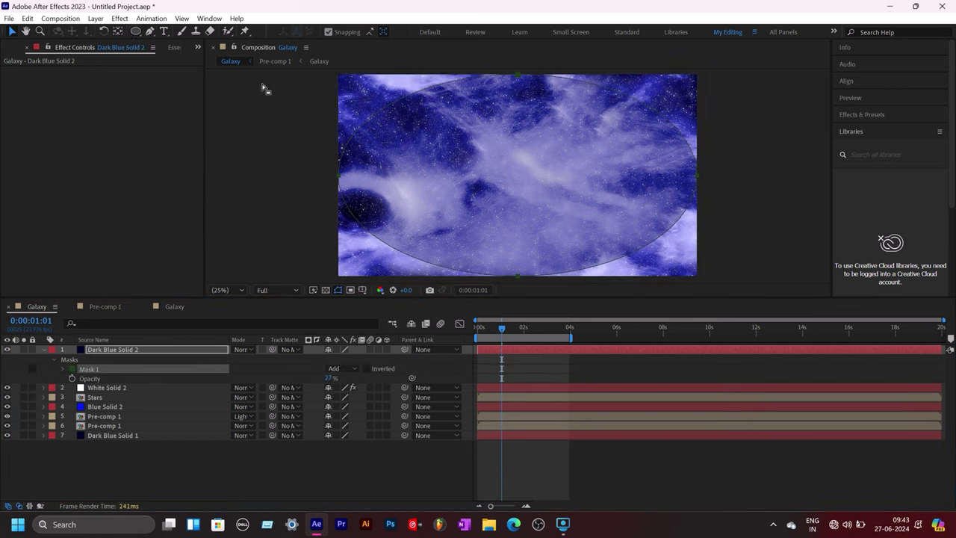
left_click(366, 368)
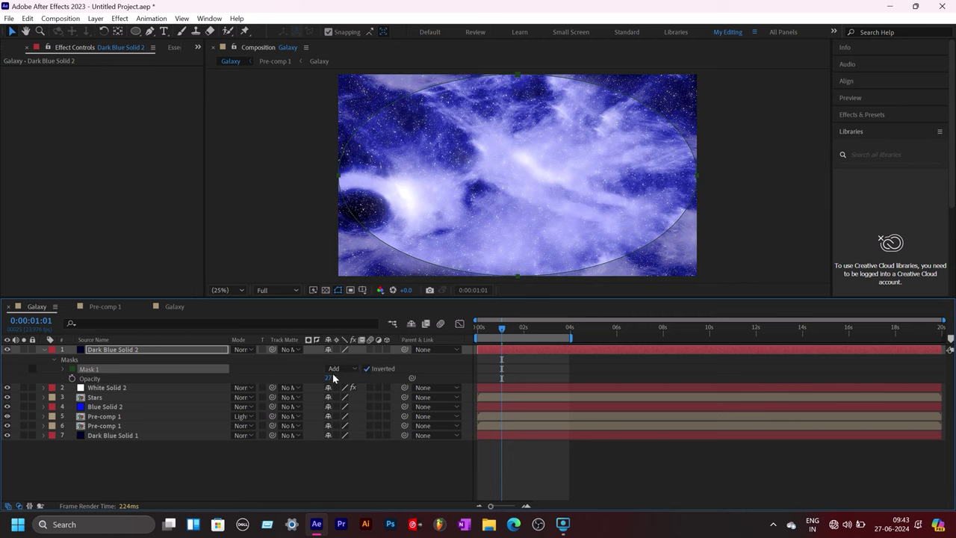
left_click(62, 369)
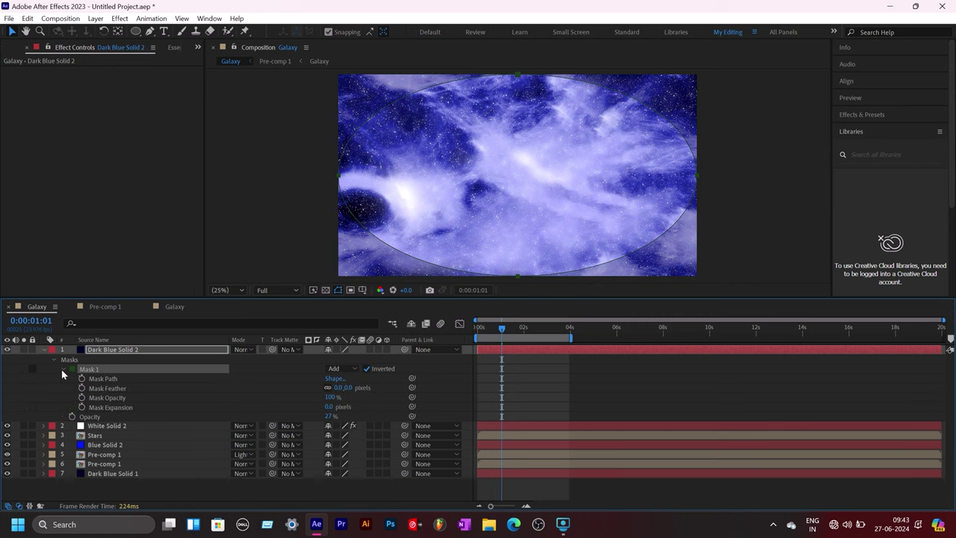
left_click_drag(344, 388, 371, 388)
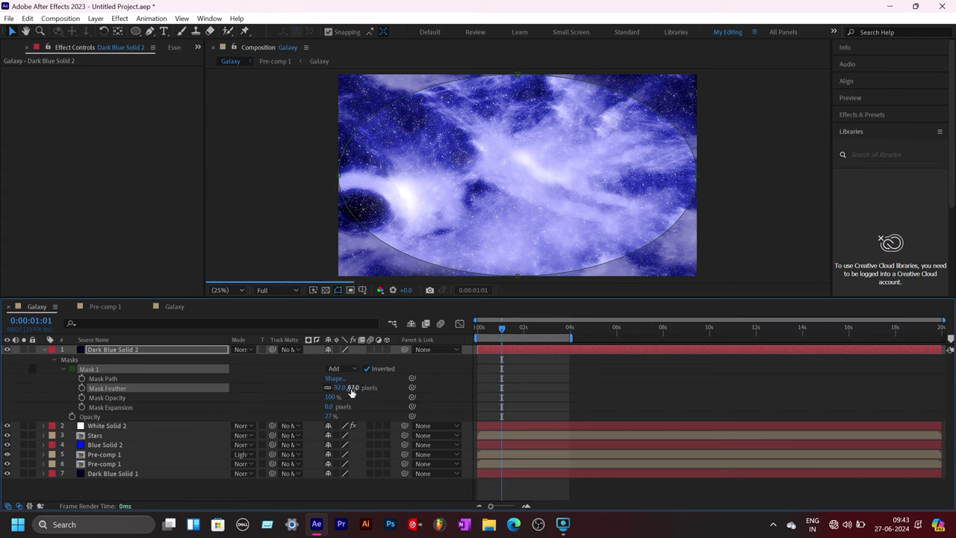
mouse_move(351, 388)
left_mouse_down()
mouse_move(402, 385)
mouse_move(373, 391)
left_mouse_up()
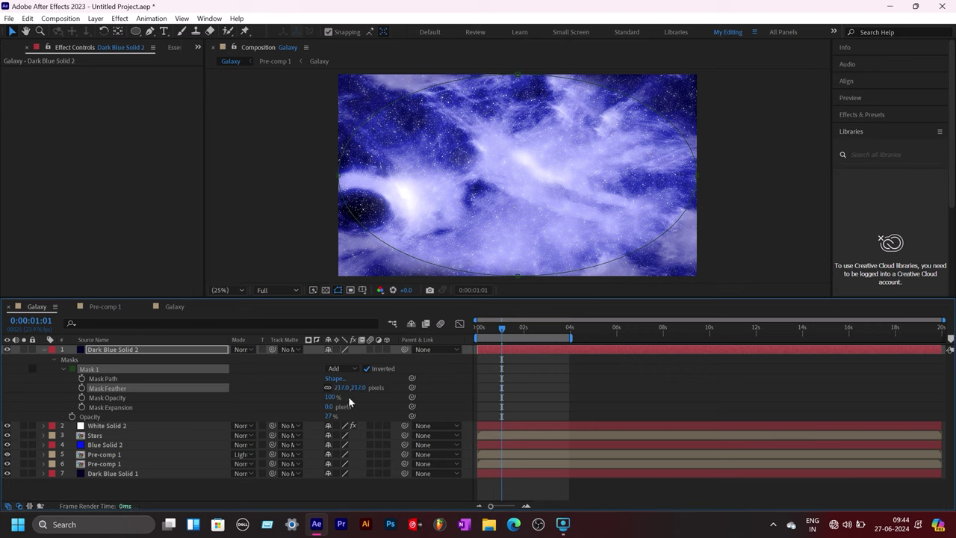
left_click(74, 189)
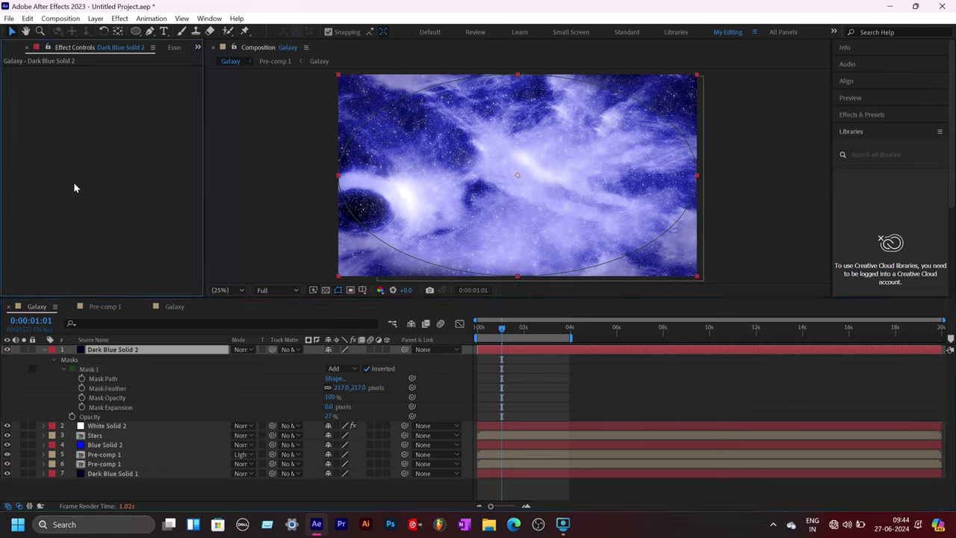
left_click(43, 349)
left_click(104, 438)
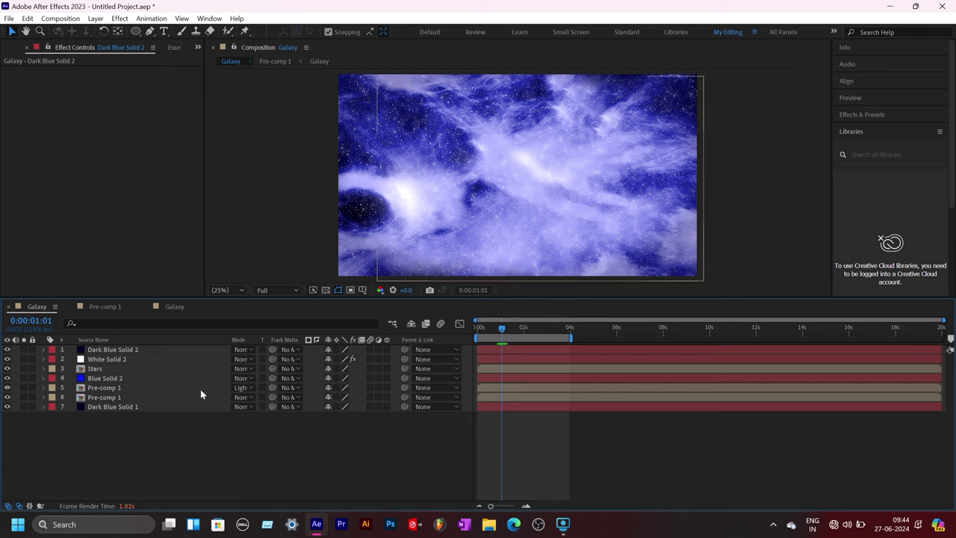
Apply Turbulent Displace to the lower Pre-comp 1 layer and reduce its Size
left_click(121, 396)
key("ctrl+space")
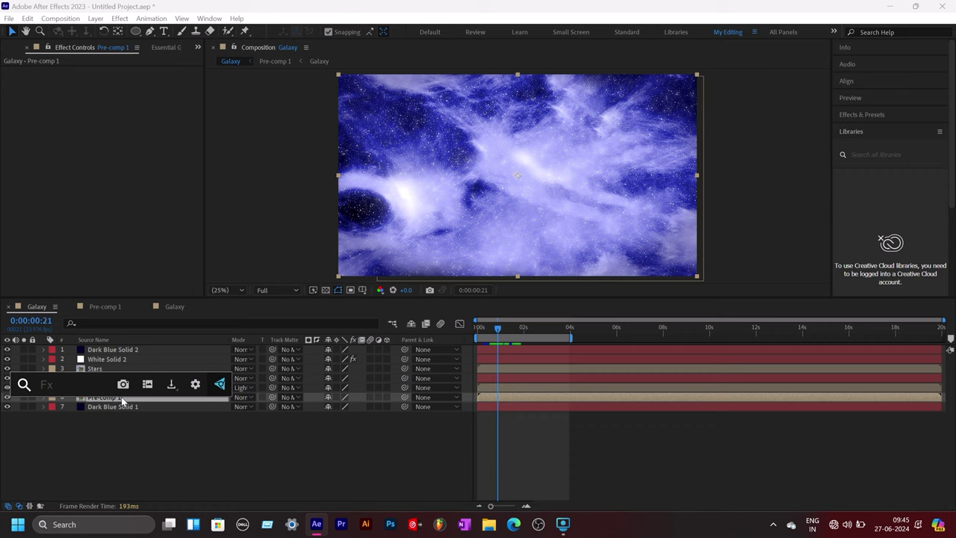
type("t")
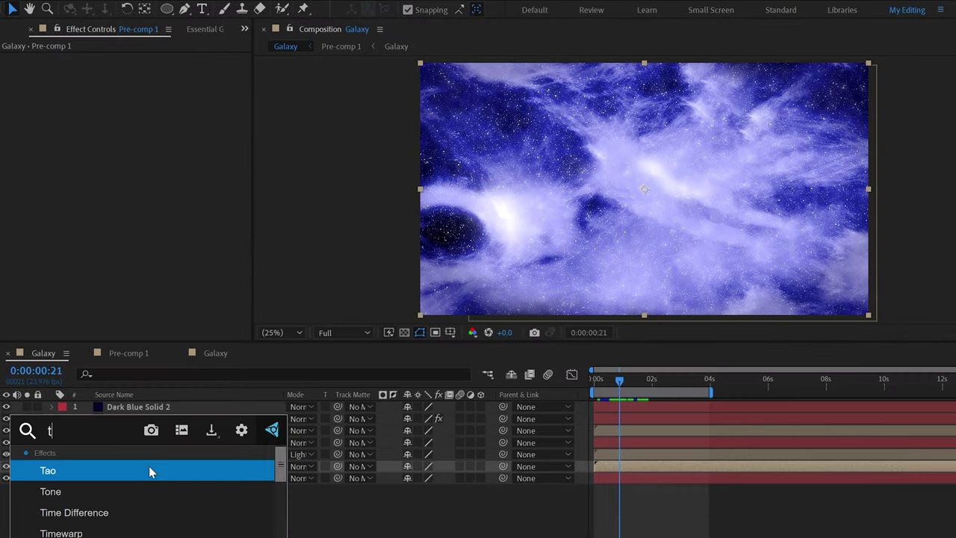
type("ur")
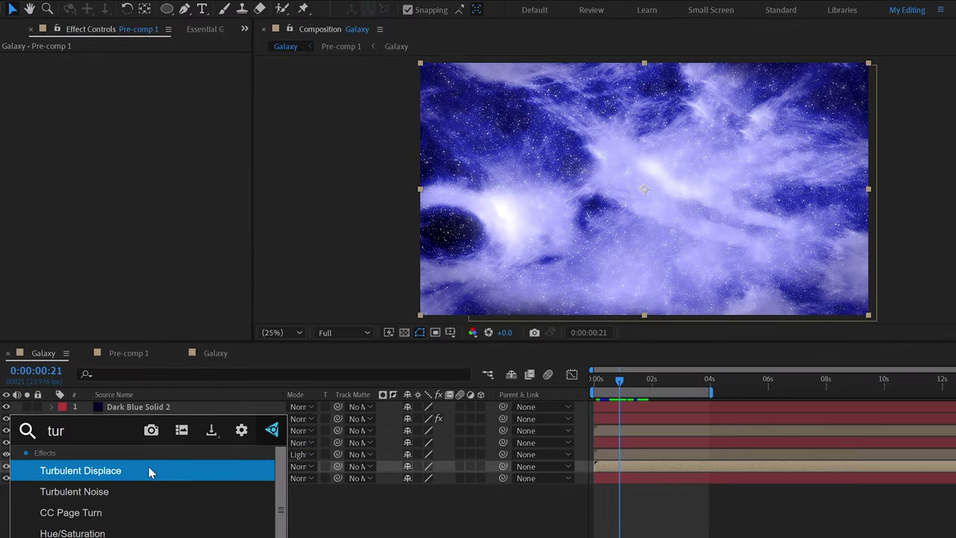
left_click(149, 470)
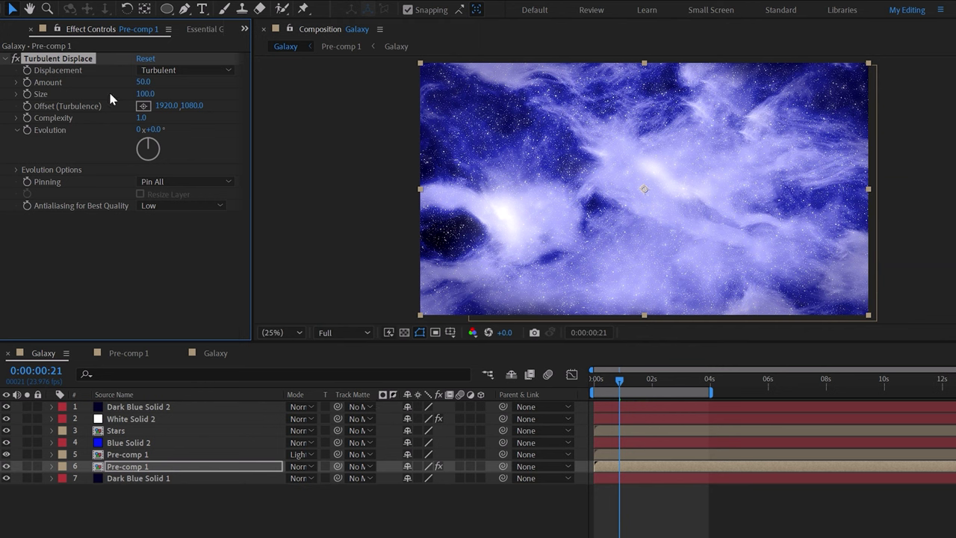
left_click_drag(141, 95, 90, 95)
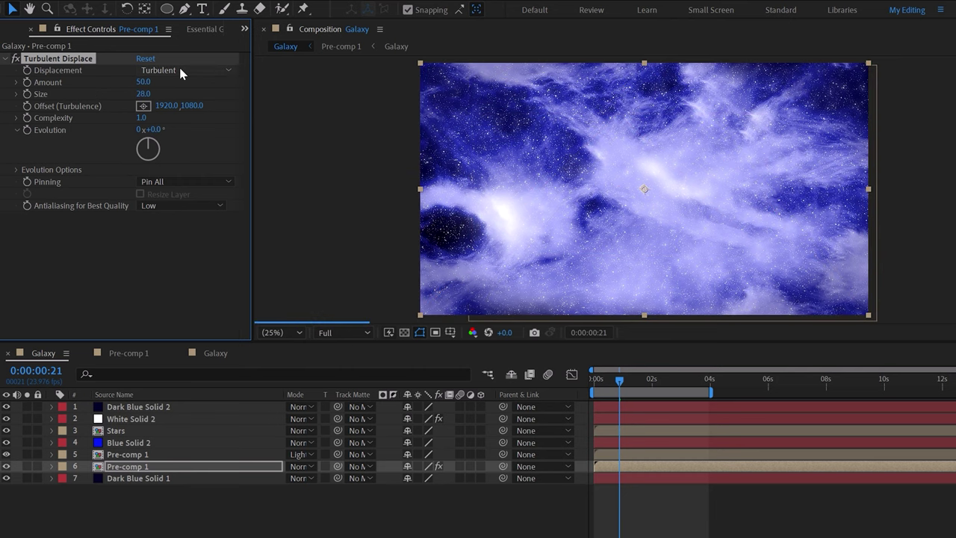
Keyframe Turbulent Displace Size from the first frame to a larger value at the last frame
key("Home")
left_click(26, 94)
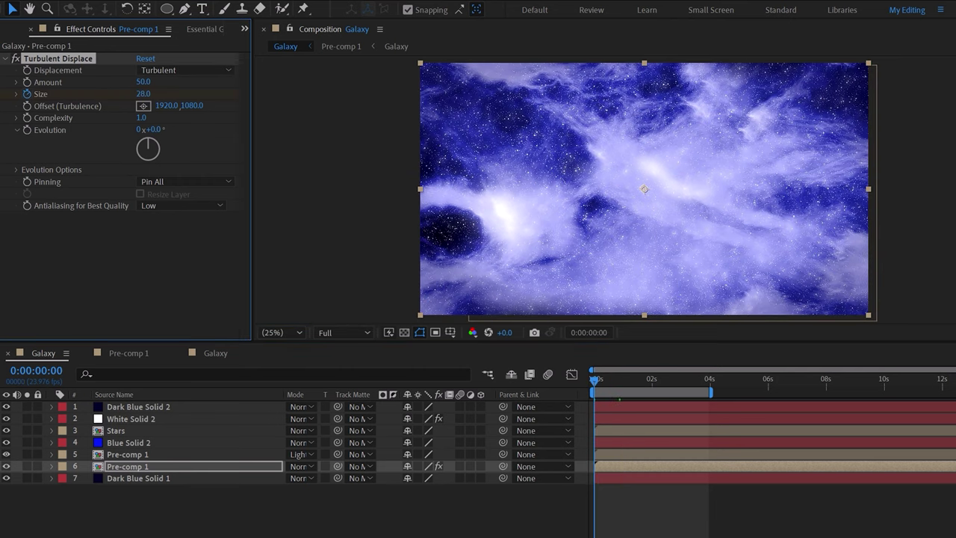
key("End")
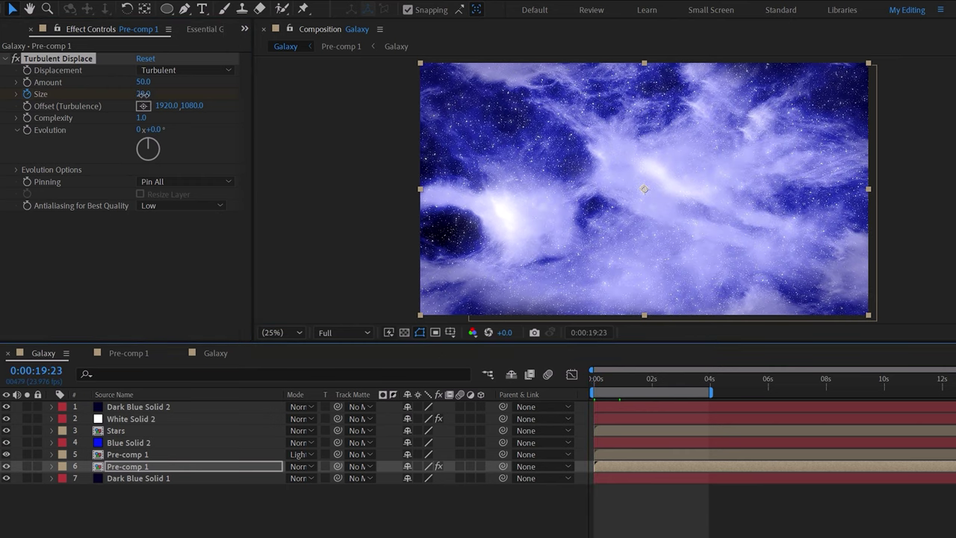
left_click_drag(142, 94, 145, 94)
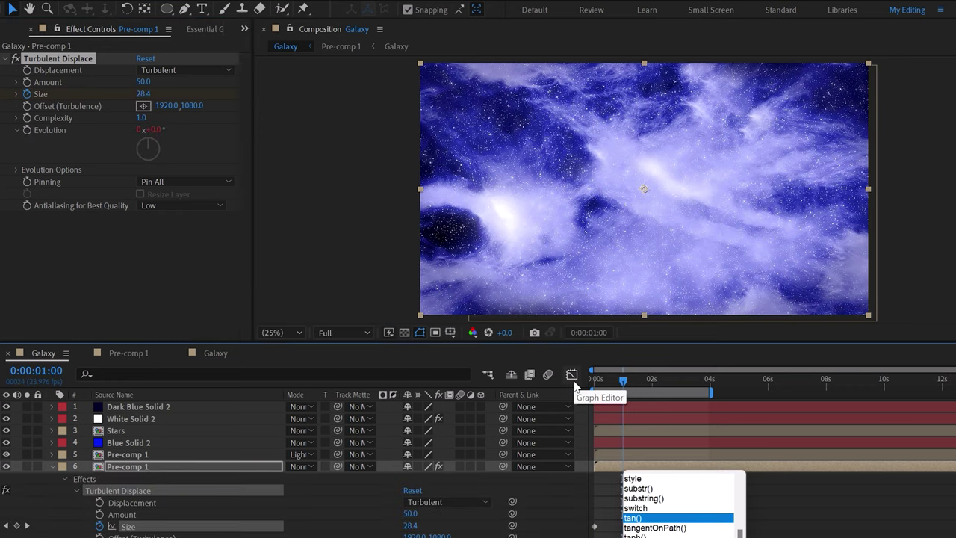
Drive Turbulent Displace Evolution with the expression time*50
type("i")
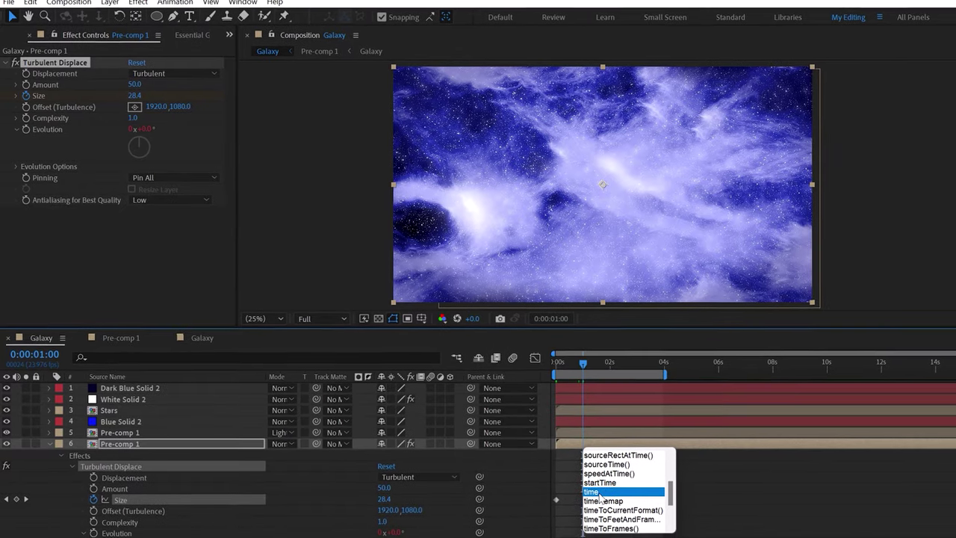
key("Return")
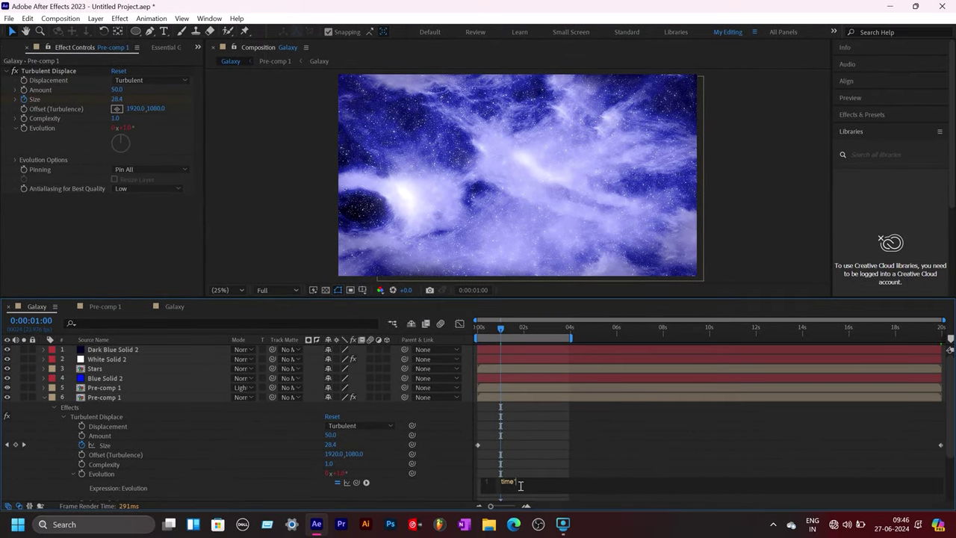
left_click(716, 384)
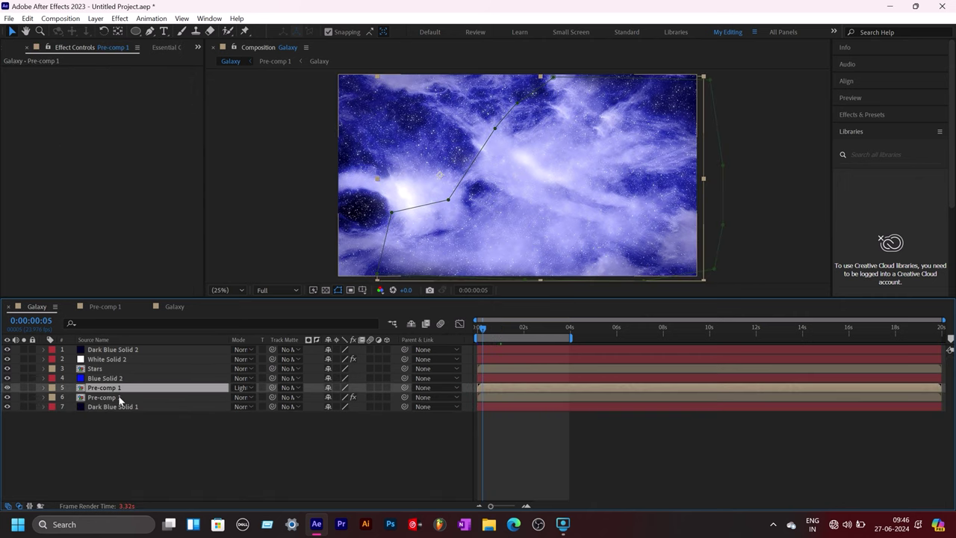
Inside Pre-comp 1, apply Turbulent Displace to the Galaxy layer
double_click(118, 396)
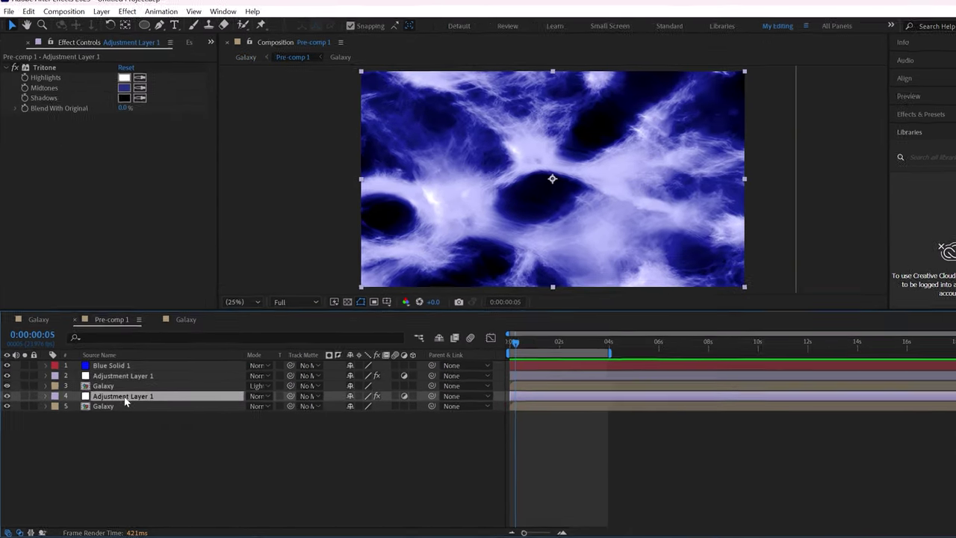
left_click(112, 387)
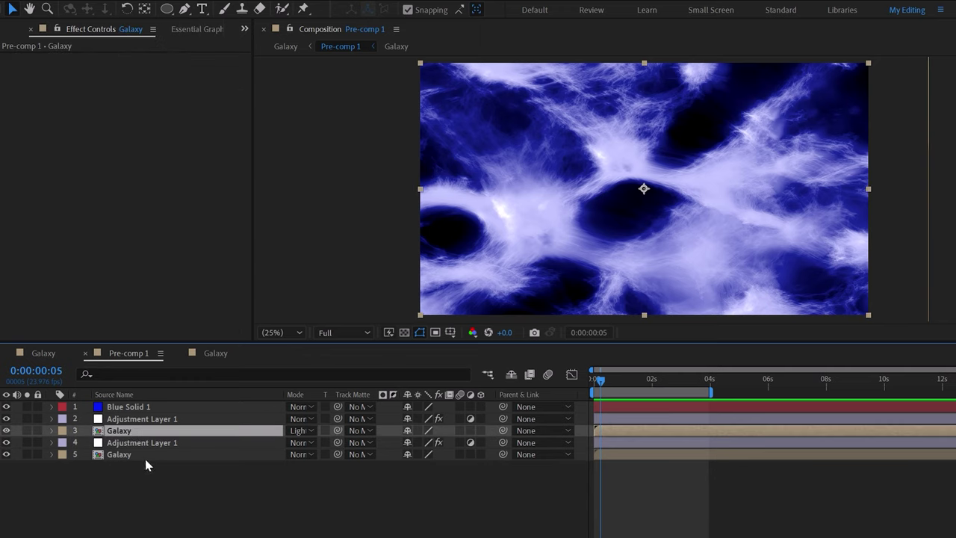
key("ctrl+space")
type("t")
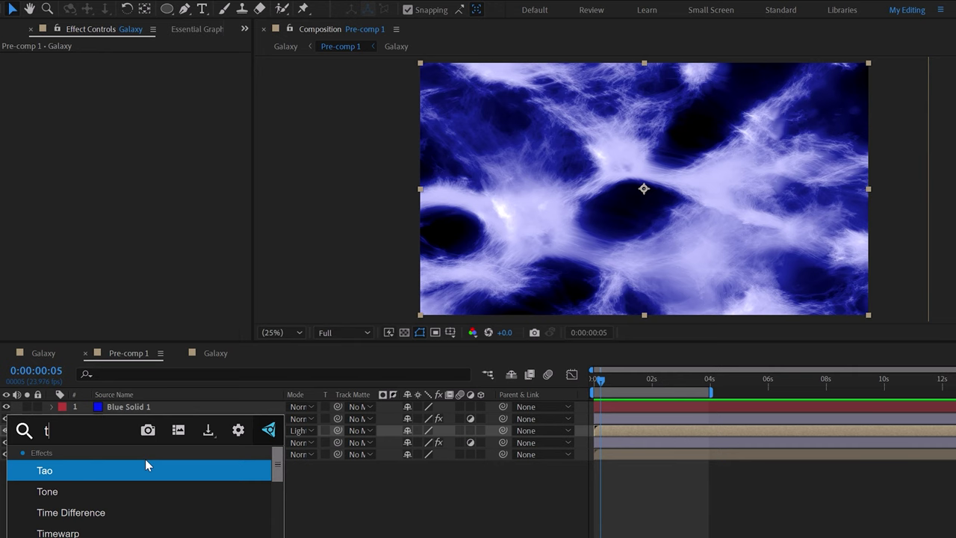
type("u")
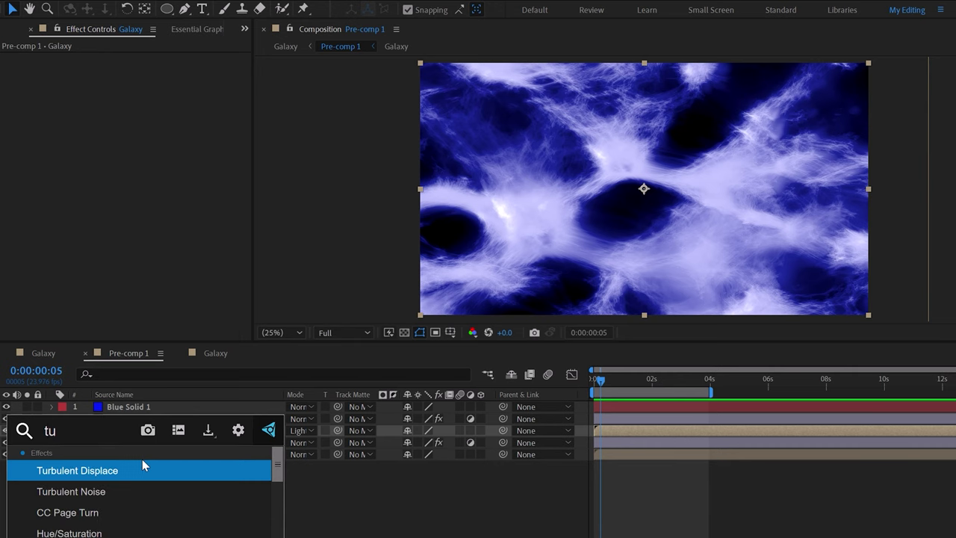
type("r")
left_click(124, 469)
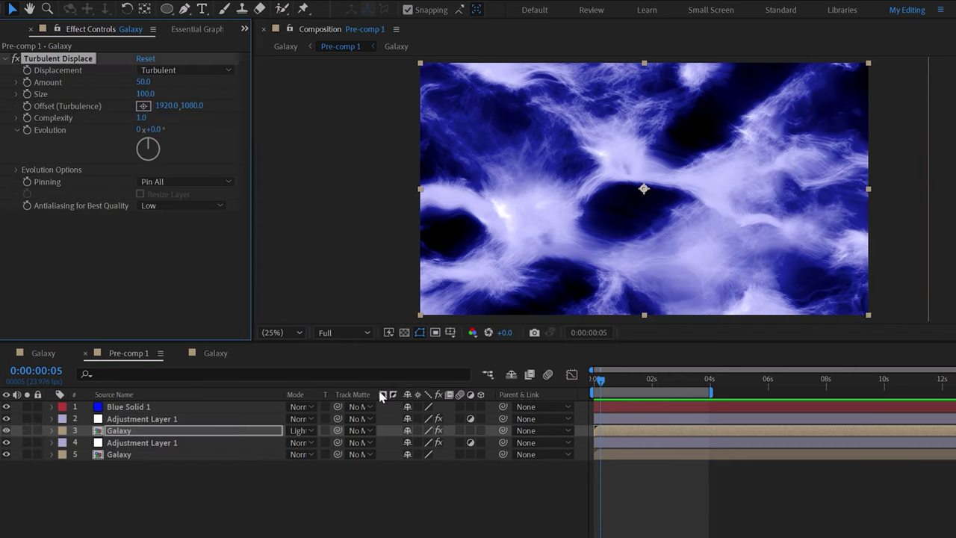
Add the expression time*50 to the Galaxy layer's Turbulent Displace Evolution
key("Home")
key("e")
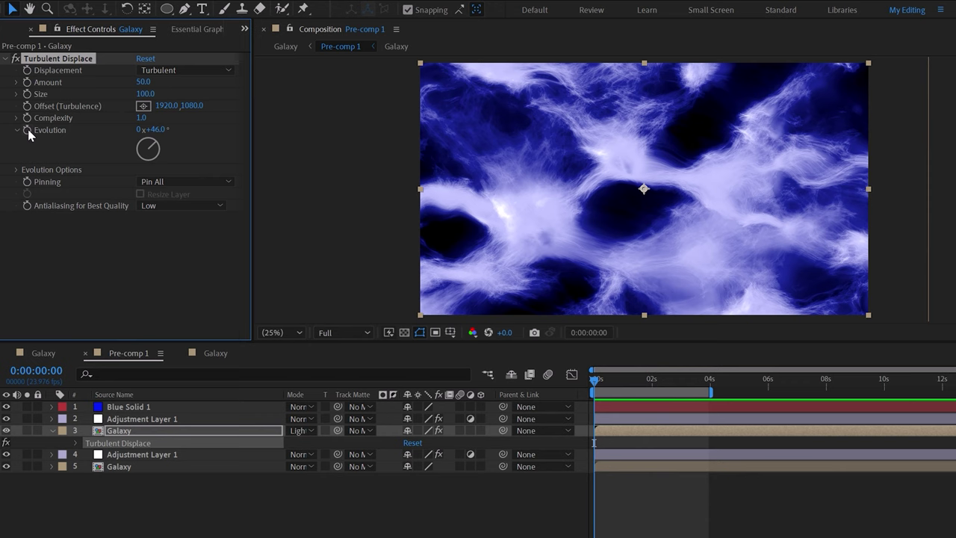
left_click(28, 130, "alt")
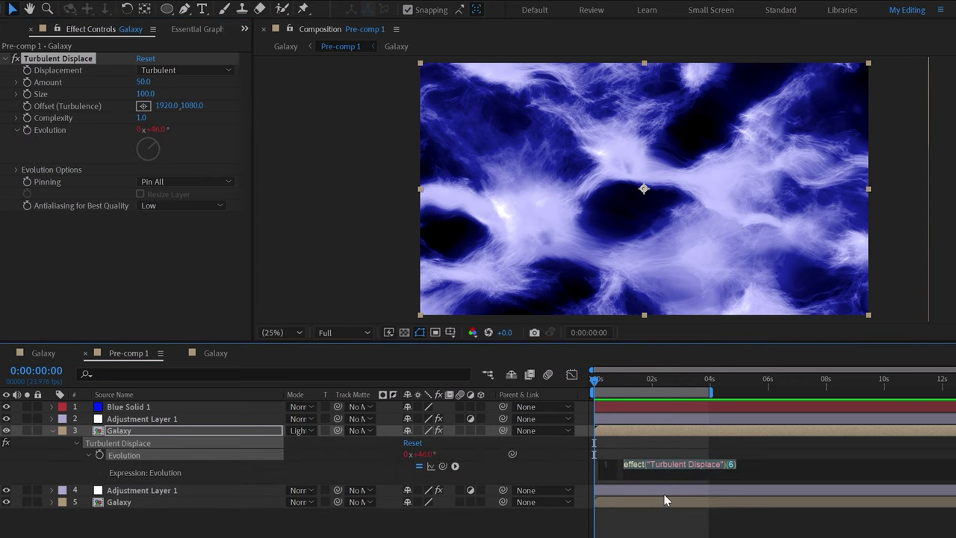
type("t")
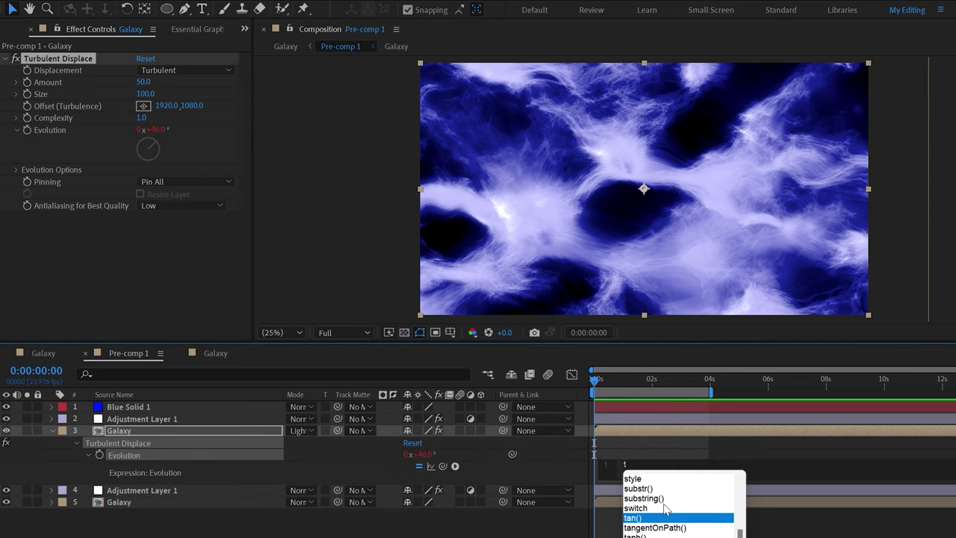
type("i")
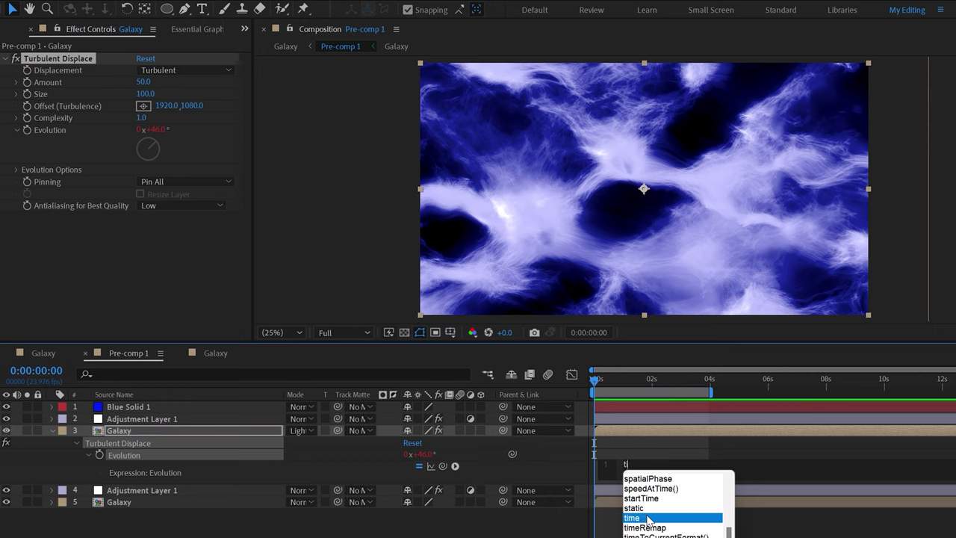
type("me")
left_click(645, 516)
left_click(623, 468)
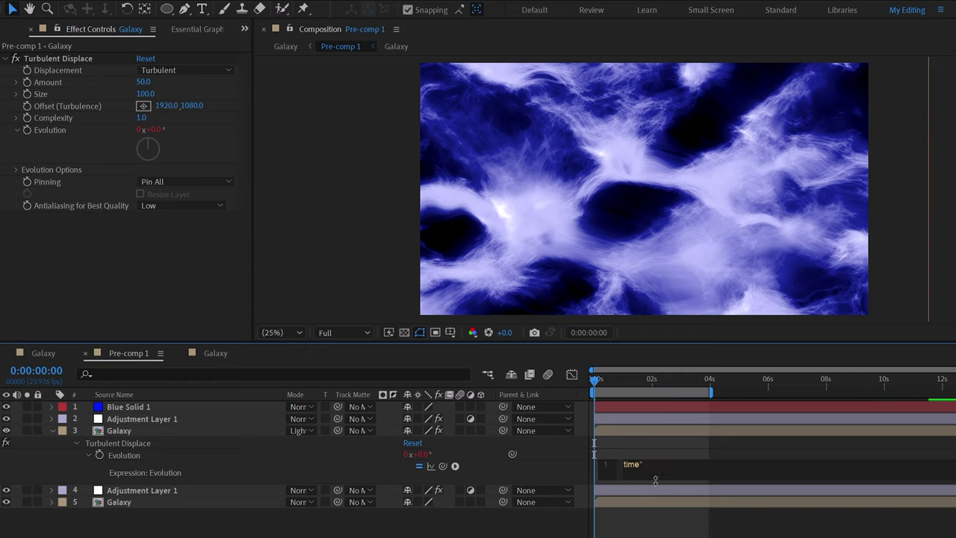
type("50")
left_click(603, 440)
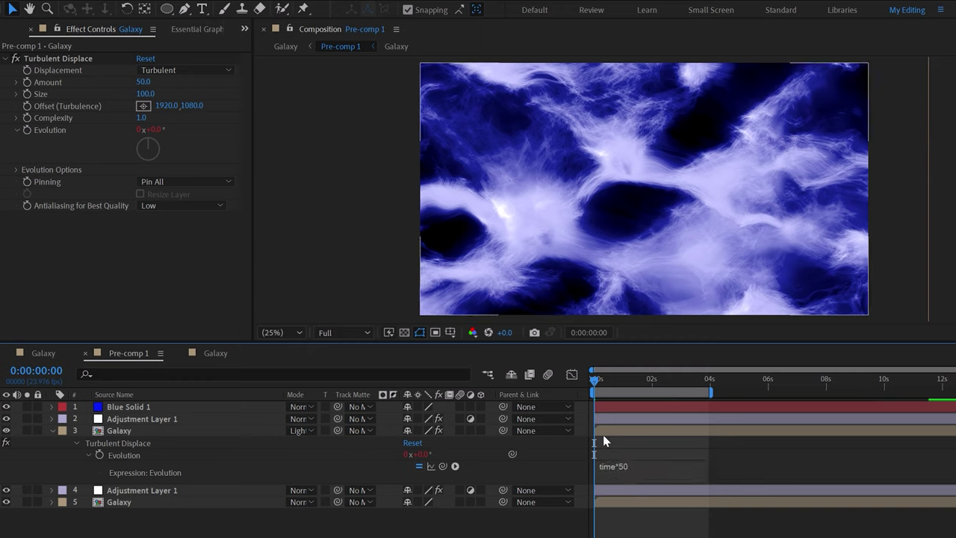
Preview the animated displacement, then return to the main Galaxy composition
left_click(606, 378)
left_click_drag(605, 378, 602, 377)
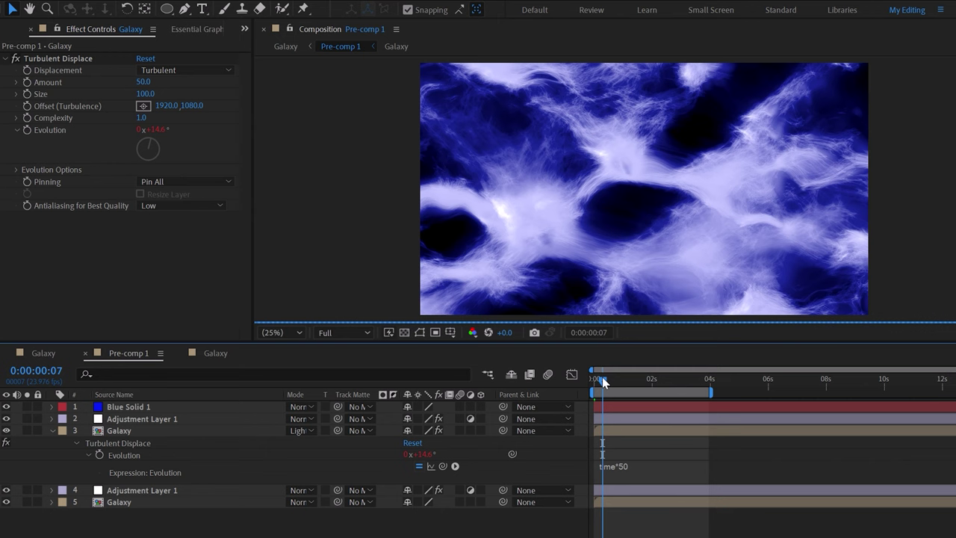
key("space")
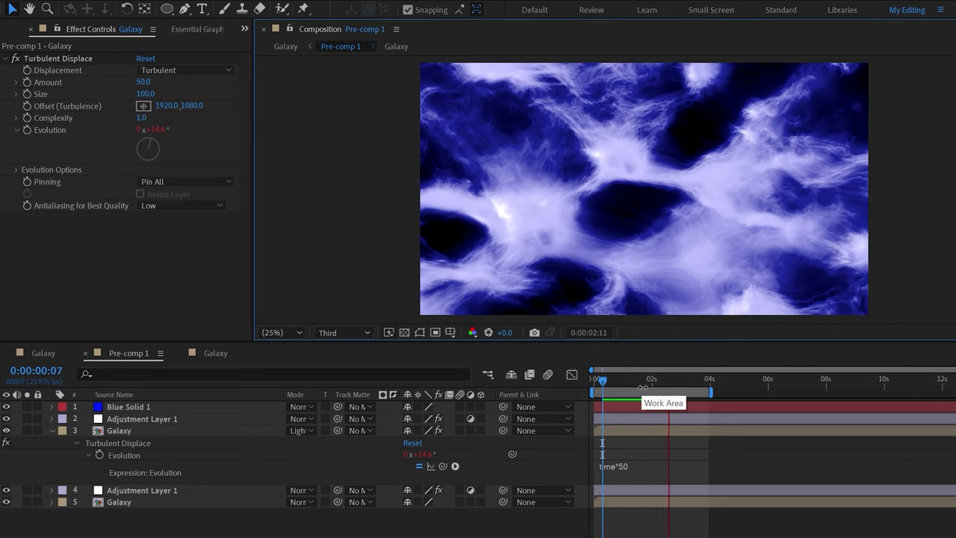
left_click(195, 352)
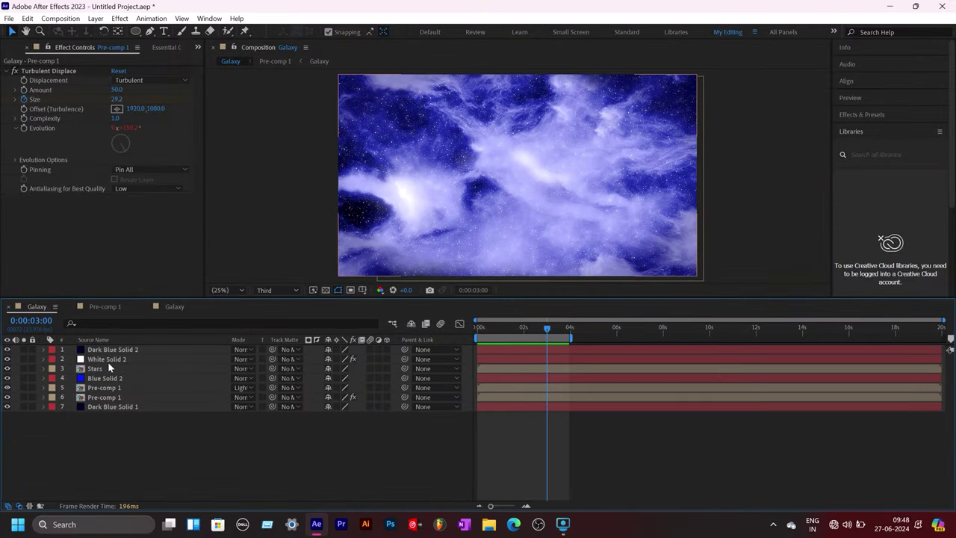
Open the Stars comp and preview the drifting stars from near the start
double_click(109, 366)
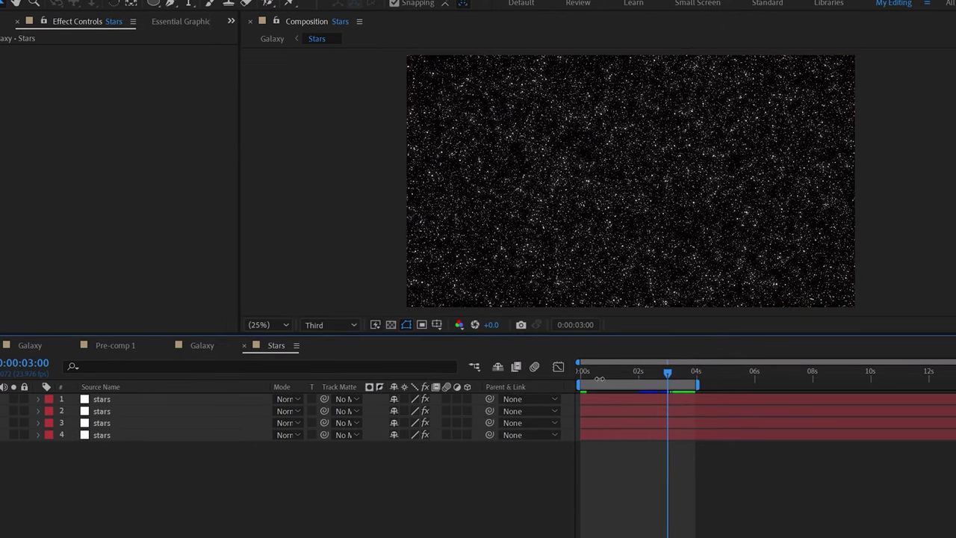
left_click(598, 372)
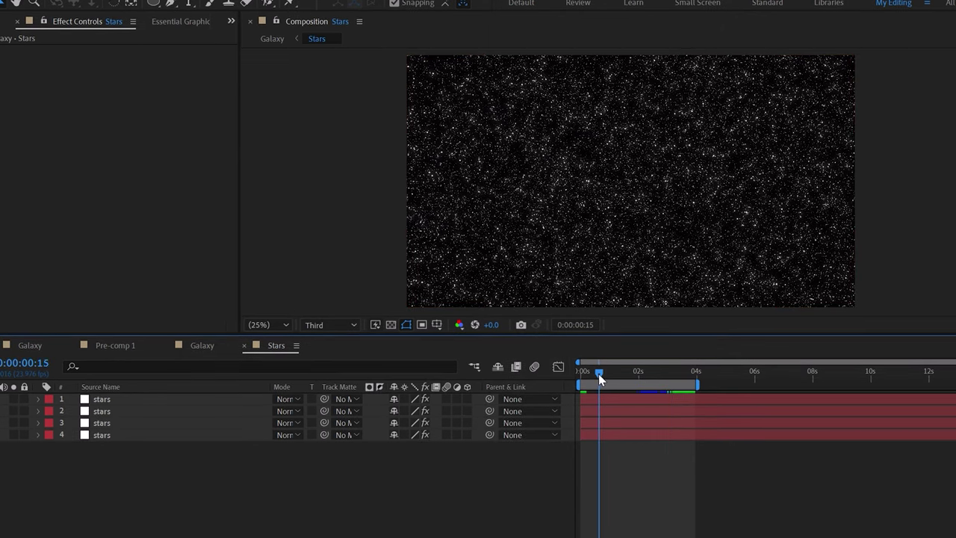
key("space")
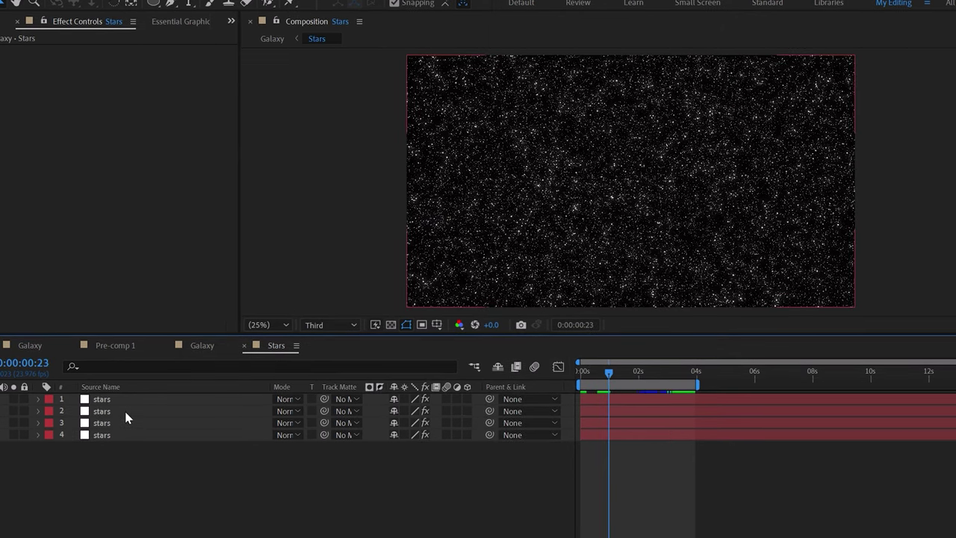
Lower the stars layers' CC Star Burst Speed (top layer to -0.05), then return to Galaxy
left_click(129, 399)
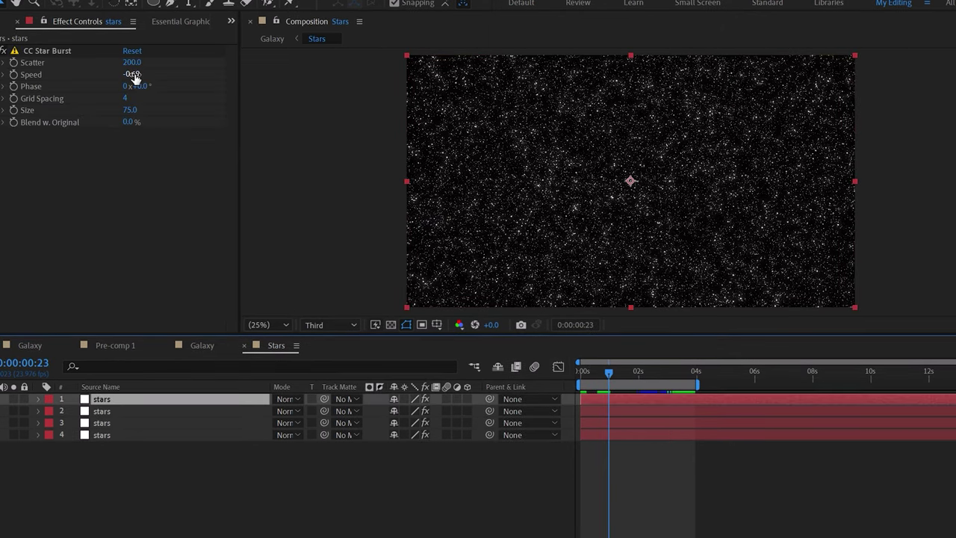
key("Return")
left_click_drag(133, 75, 177, 73)
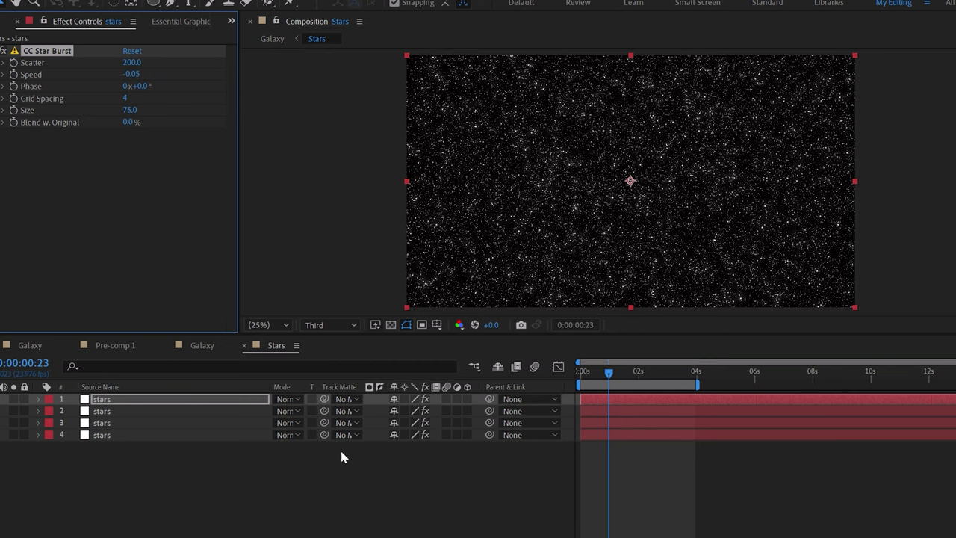
left_click(165, 410)
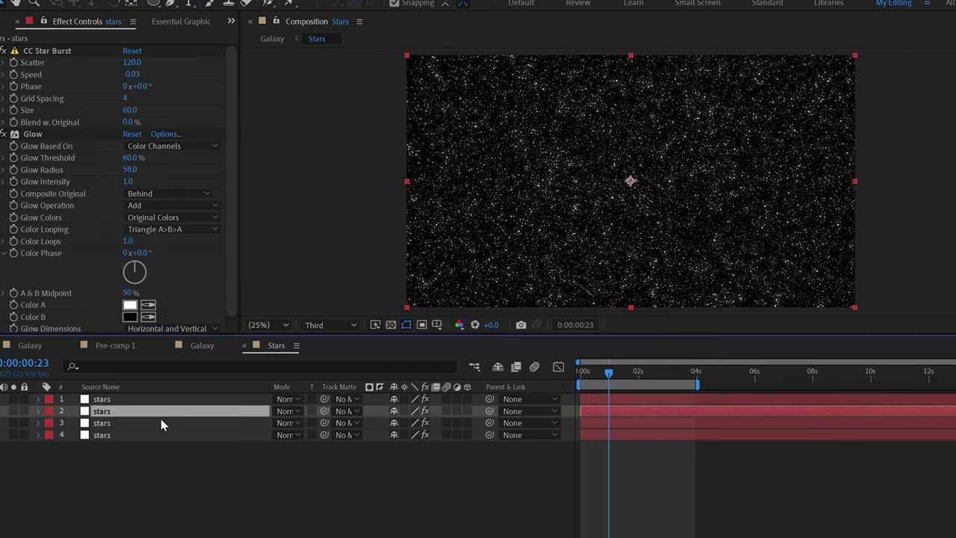
left_click(152, 424)
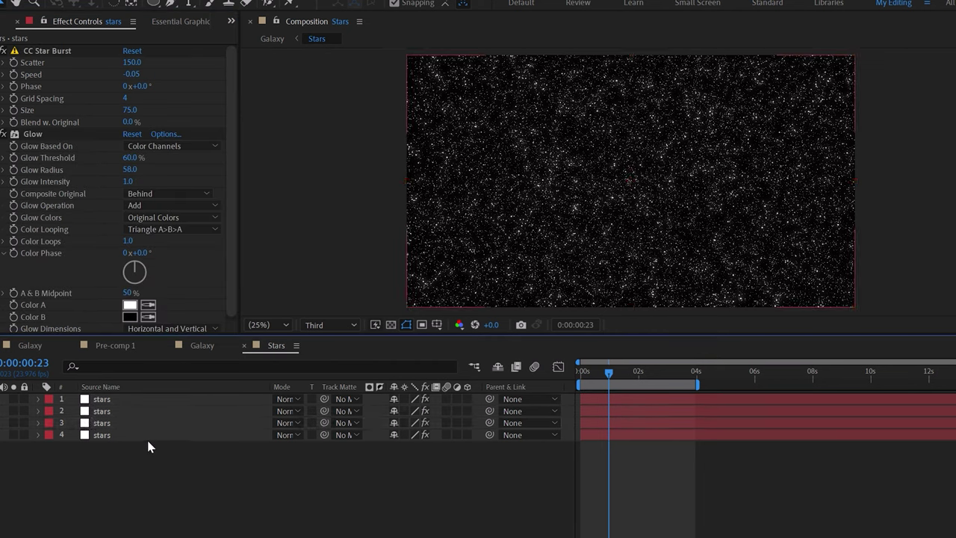
left_click(148, 440)
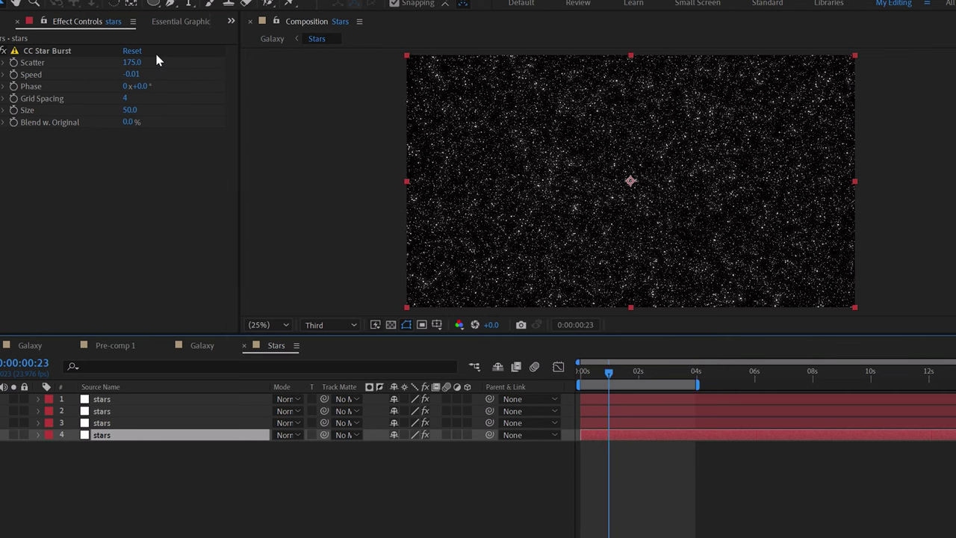
left_click_drag(141, 77, 138, 73)
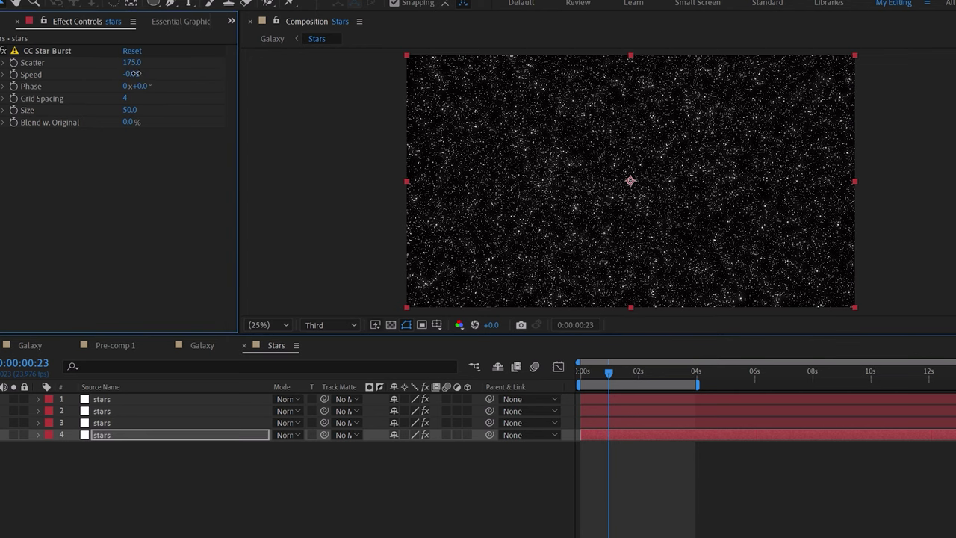
left_click(30, 345)
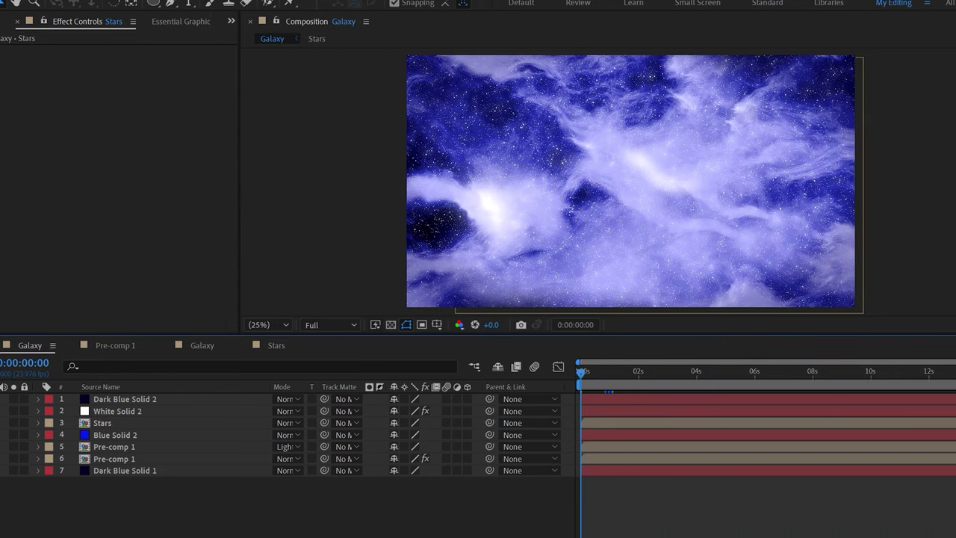
Add the Galaxy comp to the Render Queue and render it as H.264 to Galaxy.mp4
left_click(15, 0)
mouse_move(34, 210)
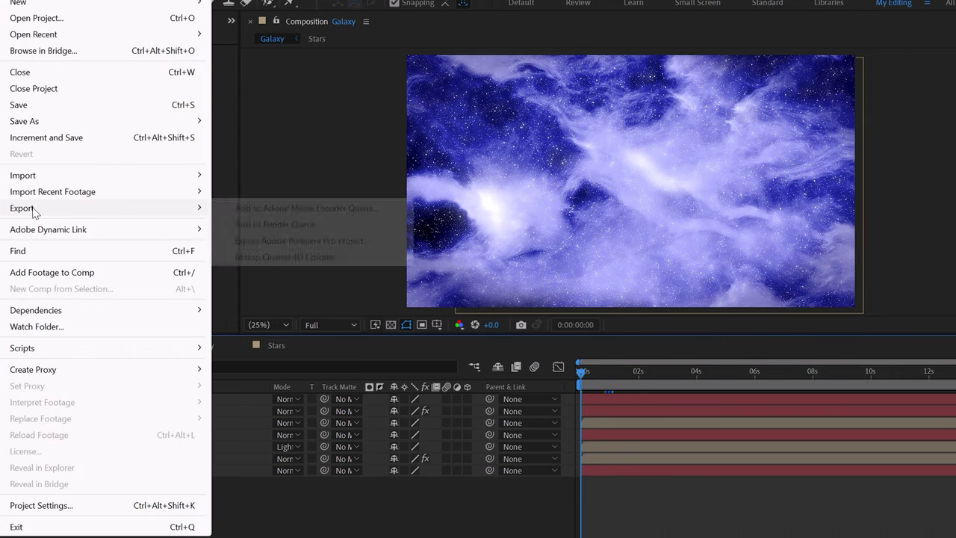
left_click(267, 225)
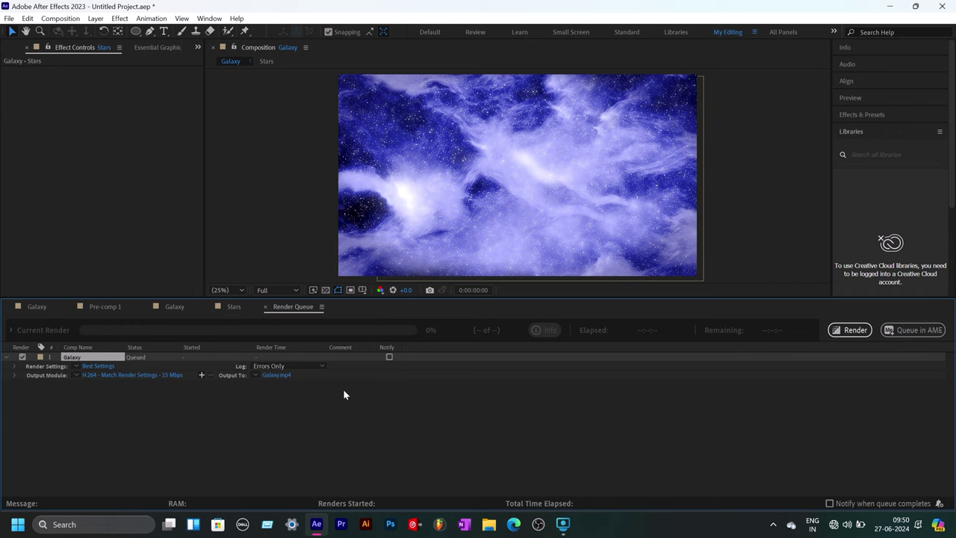
left_click(845, 331)
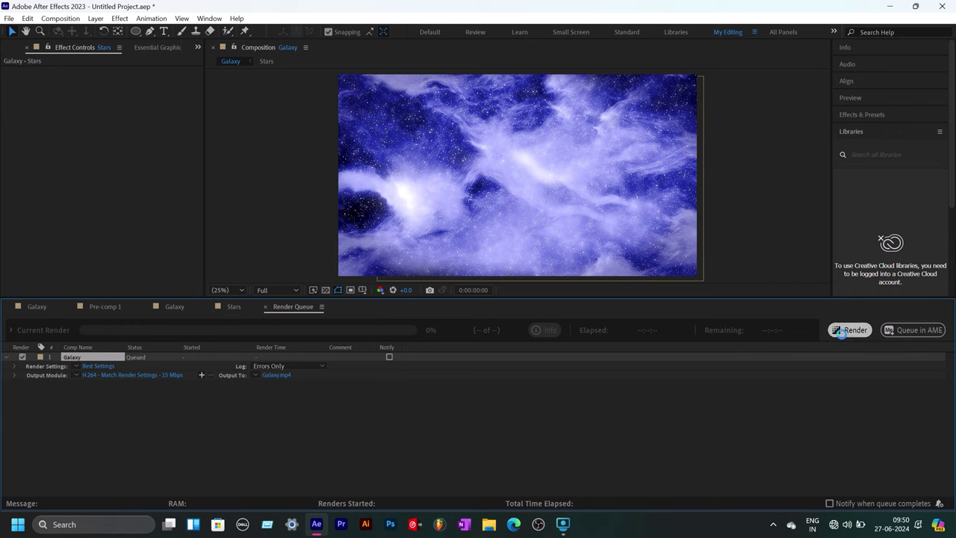